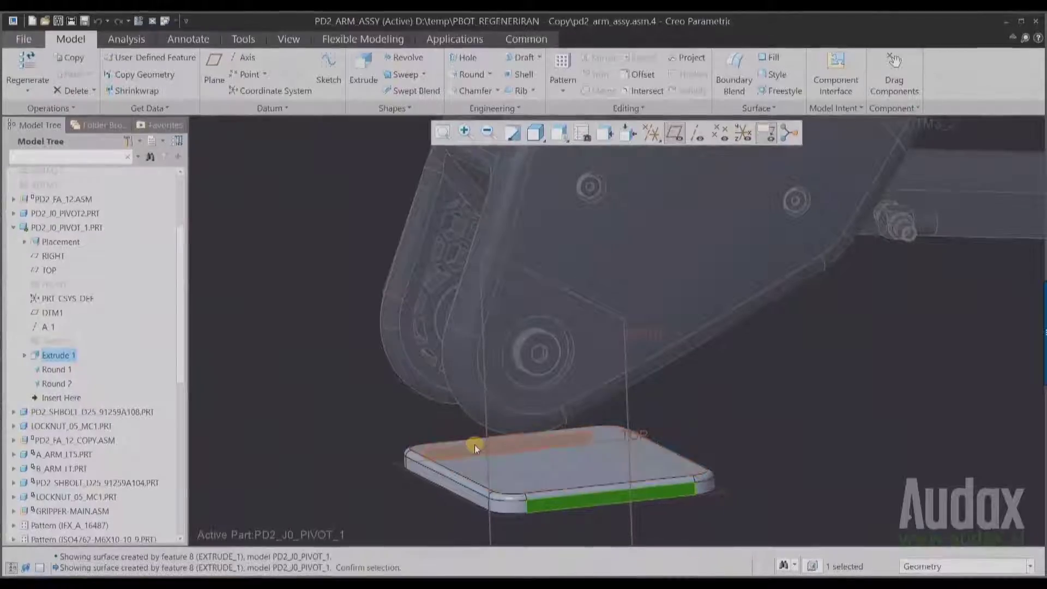
- Create a datum plane midway between two opposite side faces of the base plate
{"action": "left_click", "coordinate": [475, 445], "text": "ctrl"}
{"action": "left_click", "coordinate": [484, 393]}
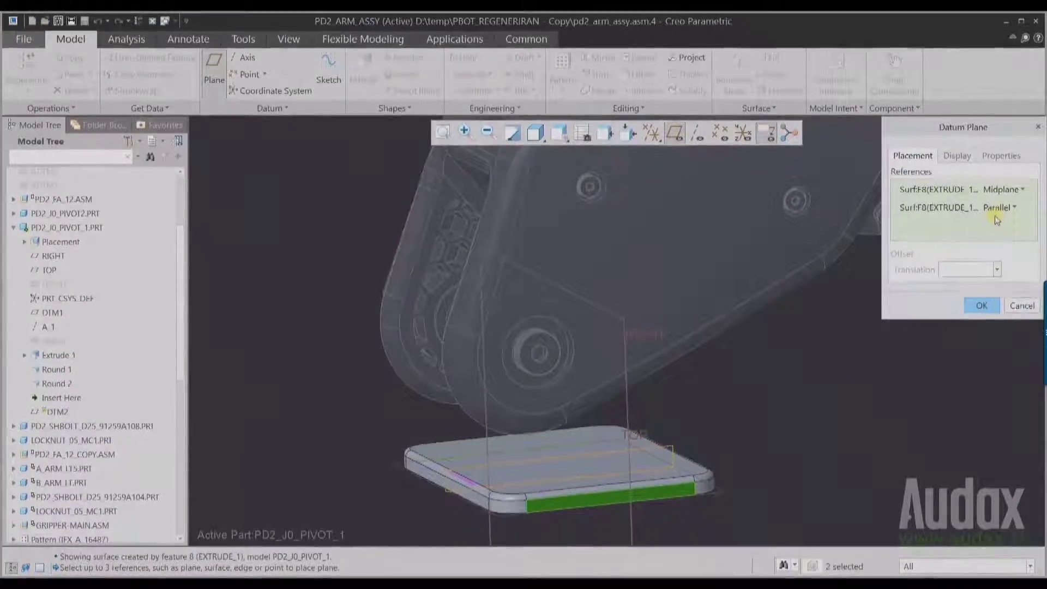
{"action": "left_click", "coordinate": [981, 306]}
- Start a sketch on the new mid datum plane, clip the model at the sketch plane and orient the view to 2D
{"action": "right_click", "coordinate": [840, 379]}
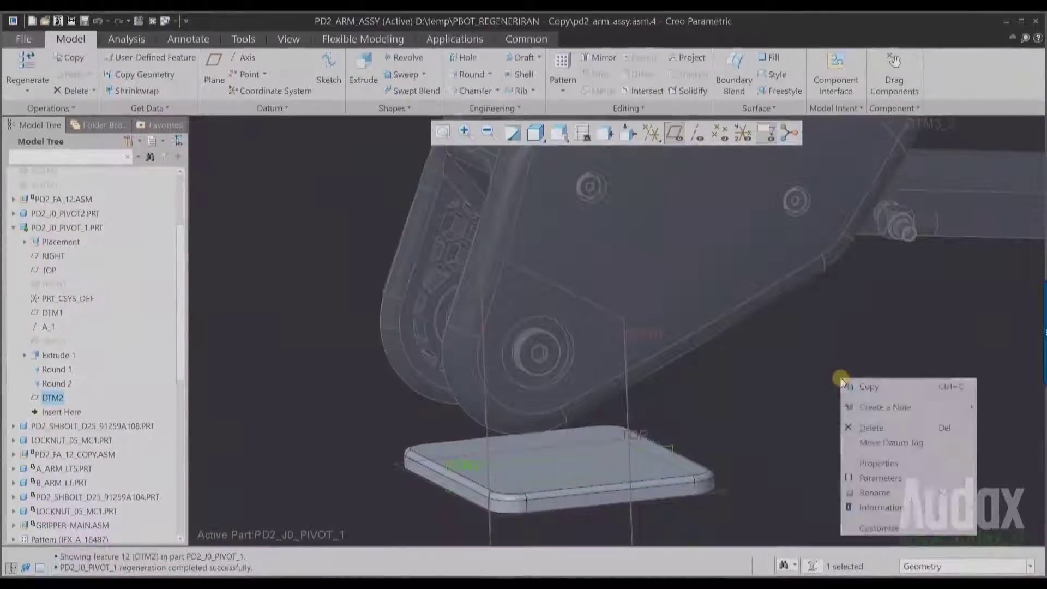
{"action": "left_click", "coordinate": [849, 343]}
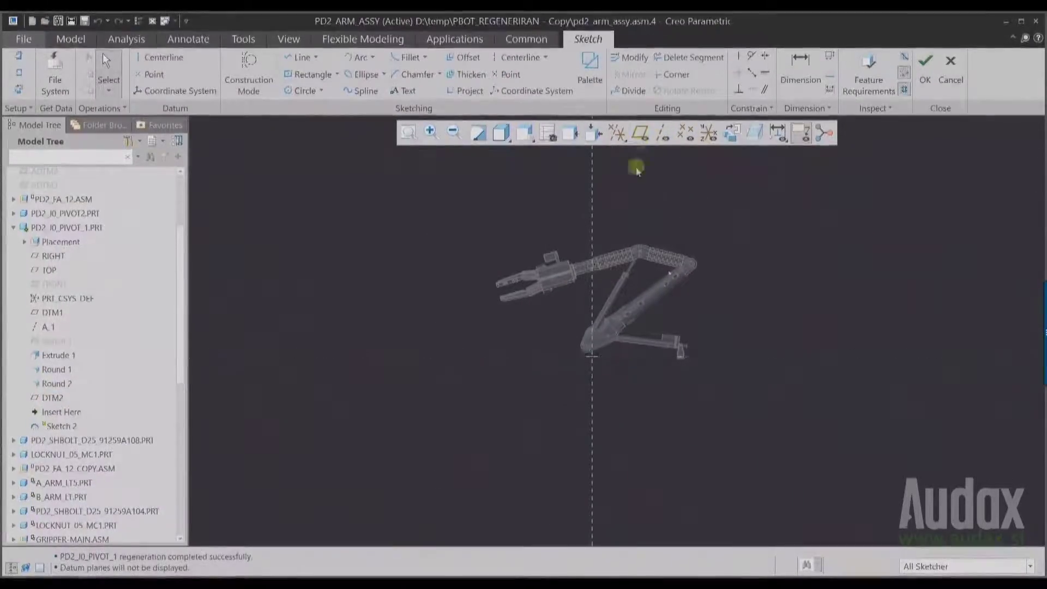
{"action": "middle_click_drag", "start_coordinate": [612, 254], "coordinate": [653, 276]}
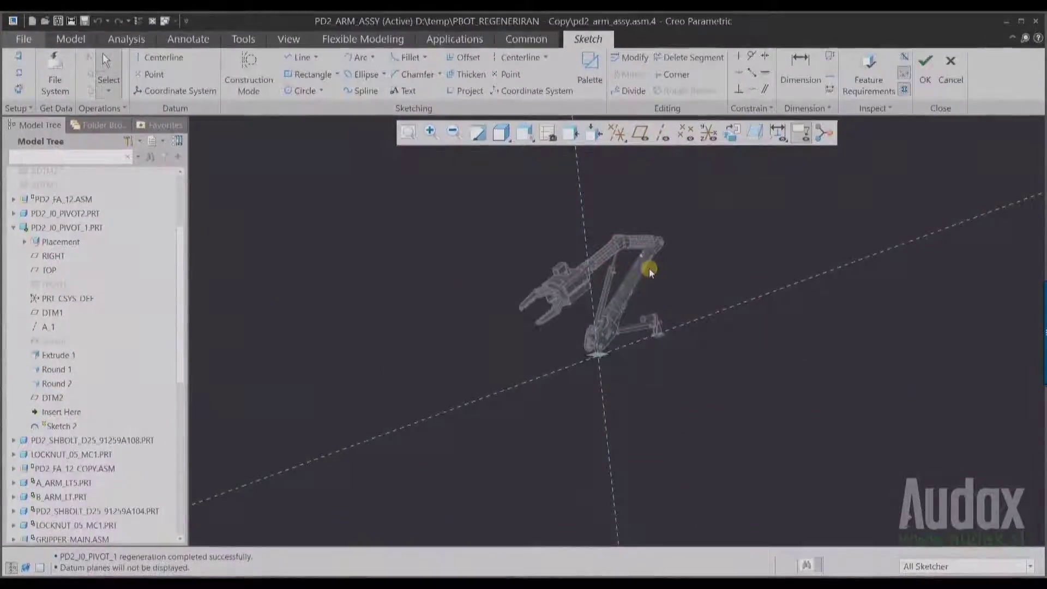
{"action": "scroll", "coordinate": [650, 270], "scroll_direction": "down", "scroll_amount": 5}
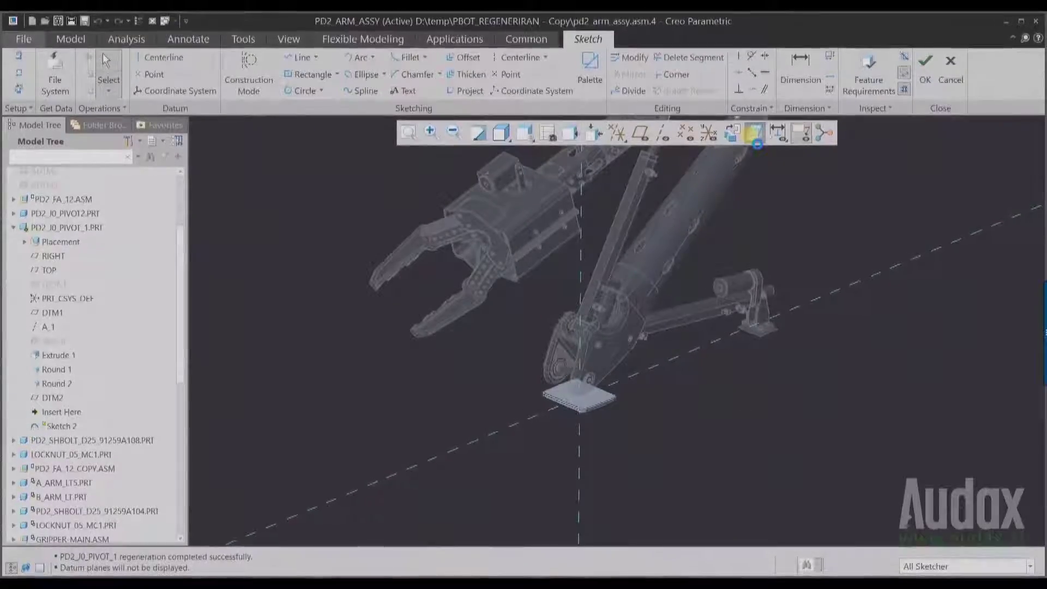
{"action": "left_click", "coordinate": [756, 140]}
{"action": "left_click", "coordinate": [752, 139]}
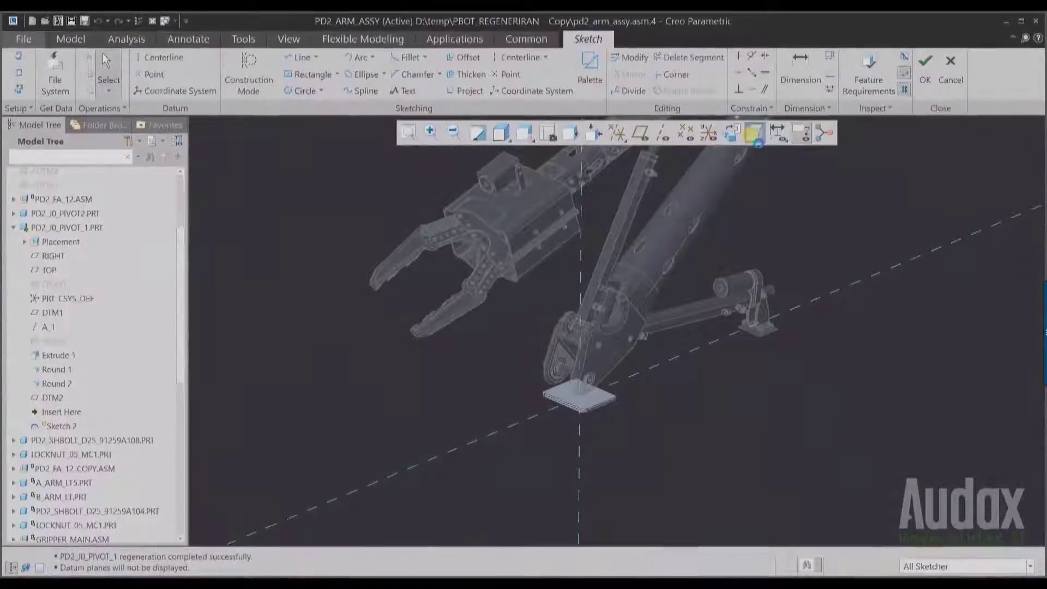
{"action": "left_click", "coordinate": [752, 139]}
{"action": "left_click", "coordinate": [733, 134]}
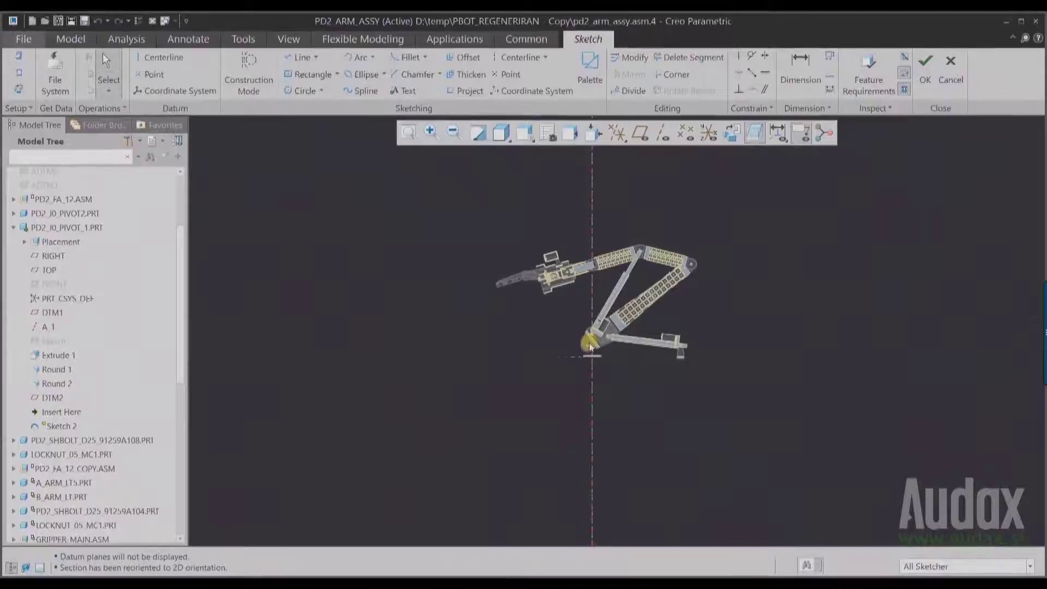
- Sketch two concentric circles at the arm's pivot, a larger outer one and an inner one matching the bolt's outline
{"action": "mouse_move", "coordinate": [587, 347]}
{"action": "middle_mouse_down", "text": "ctrl"}
{"action": "mouse_move", "coordinate": [602, 427]}
{"action": "mouse_move", "coordinate": [593, 552]}
{"action": "middle_mouse_up", "text": "ctrl"}
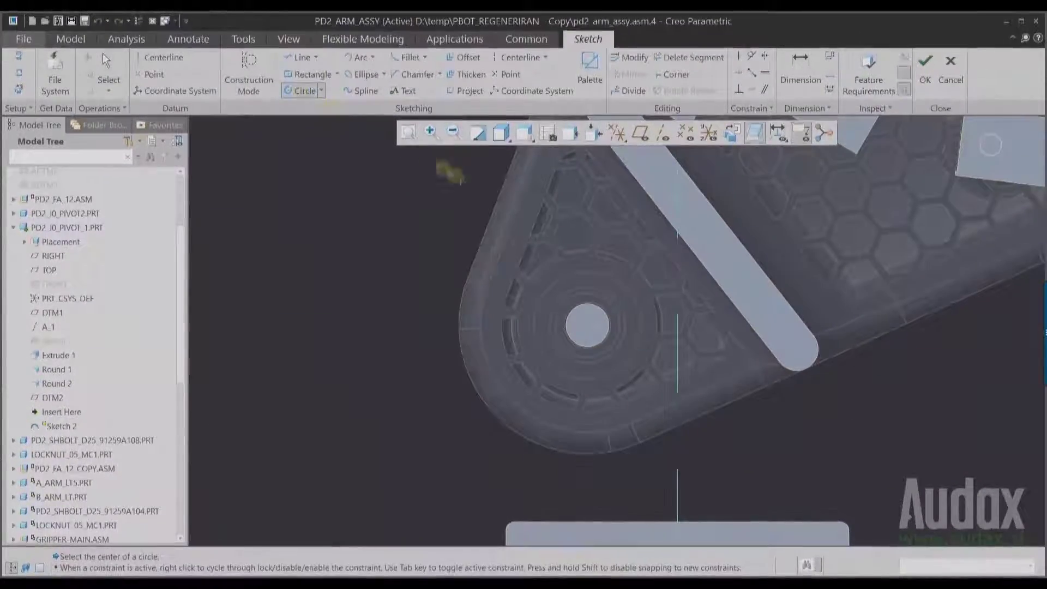
{"action": "left_click", "coordinate": [588, 327]}
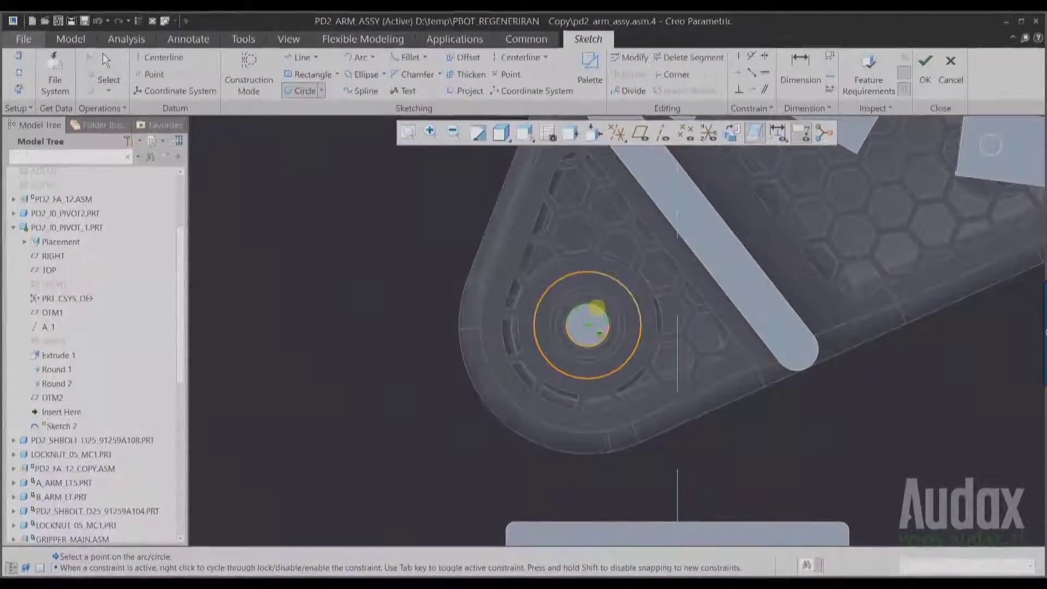
{"action": "scroll", "coordinate": [598, 308], "scroll_direction": "up", "scroll_amount": 5}
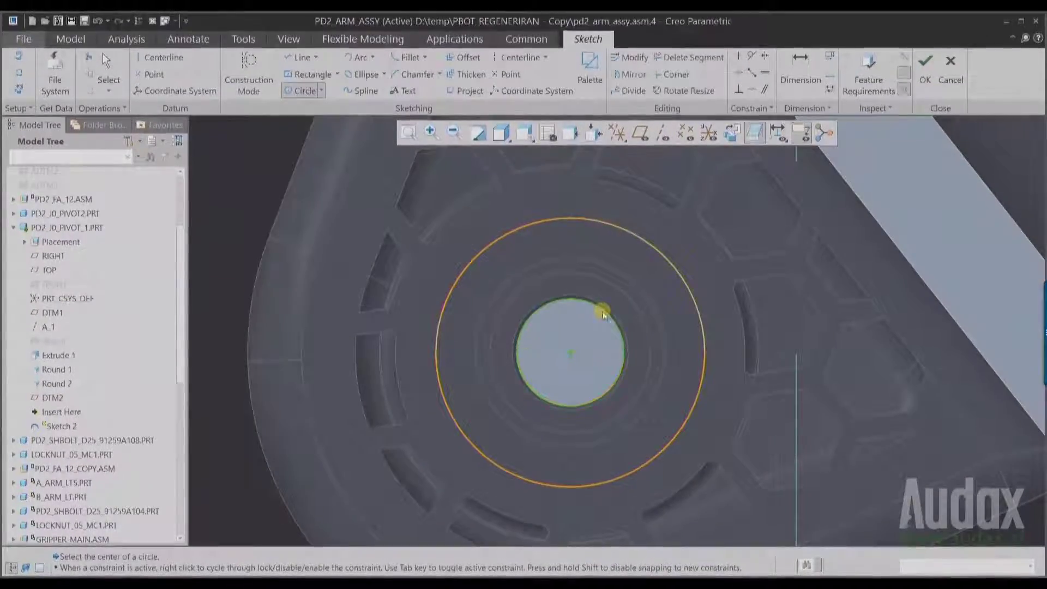
{"action": "left_click", "coordinate": [602, 313]}
{"action": "middle_click_drag", "start_coordinate": [603, 339], "coordinate": [594, 461], "text": "ctrl"}
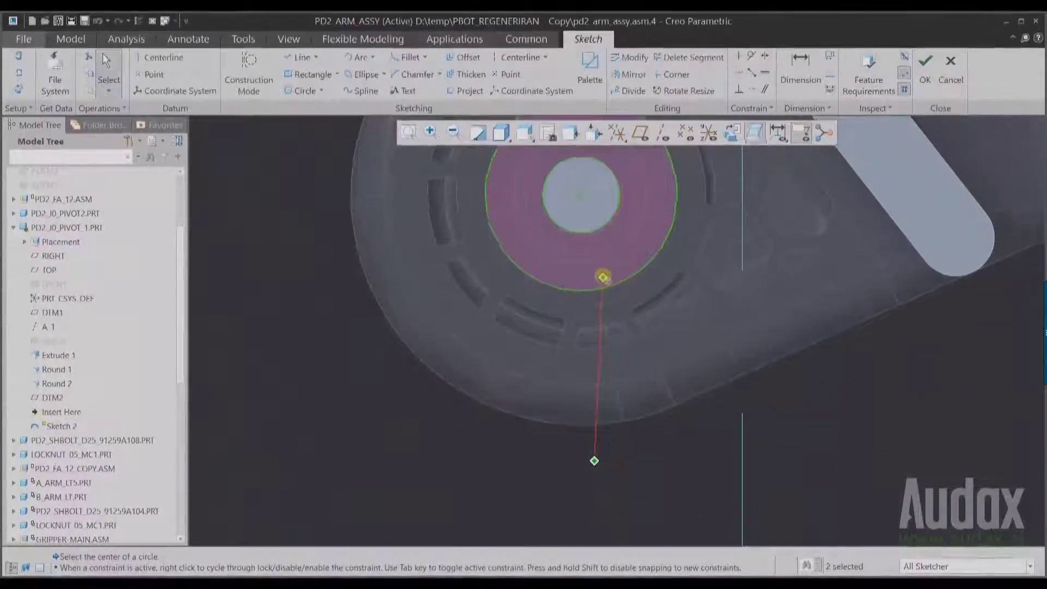
{"action": "mouse_move", "coordinate": [604, 278]}
{"action": "middle_mouse_down", "text": "ctrl"}
{"action": "mouse_move", "coordinate": [608, 374]}
{"action": "mouse_move", "coordinate": [612, 325]}
{"action": "mouse_move", "coordinate": [495, 238]}
{"action": "middle_mouse_up", "text": "ctrl"}
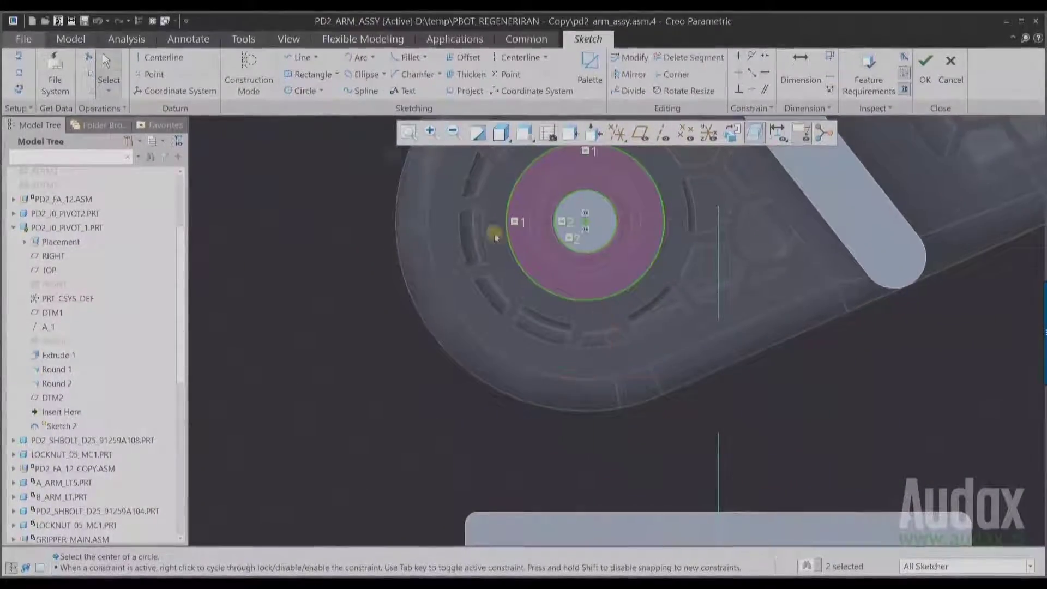
- Draw two lines from the base plate's upper edge tangent to the outer circle, joined by a base line set to 80 mm
{"action": "key", "text": "l"}
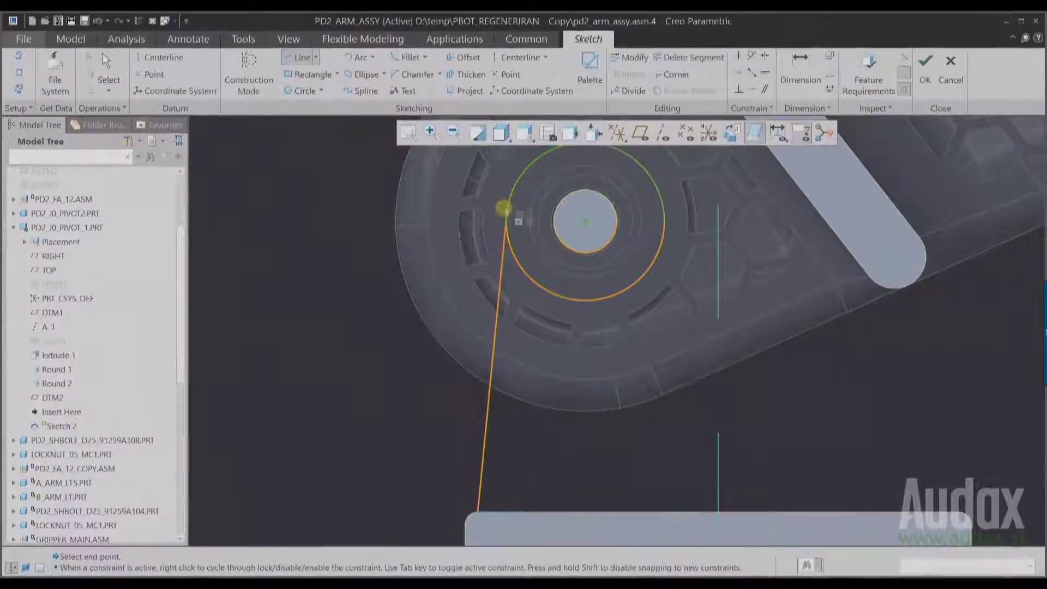
{"action": "left_click", "coordinate": [513, 195]}
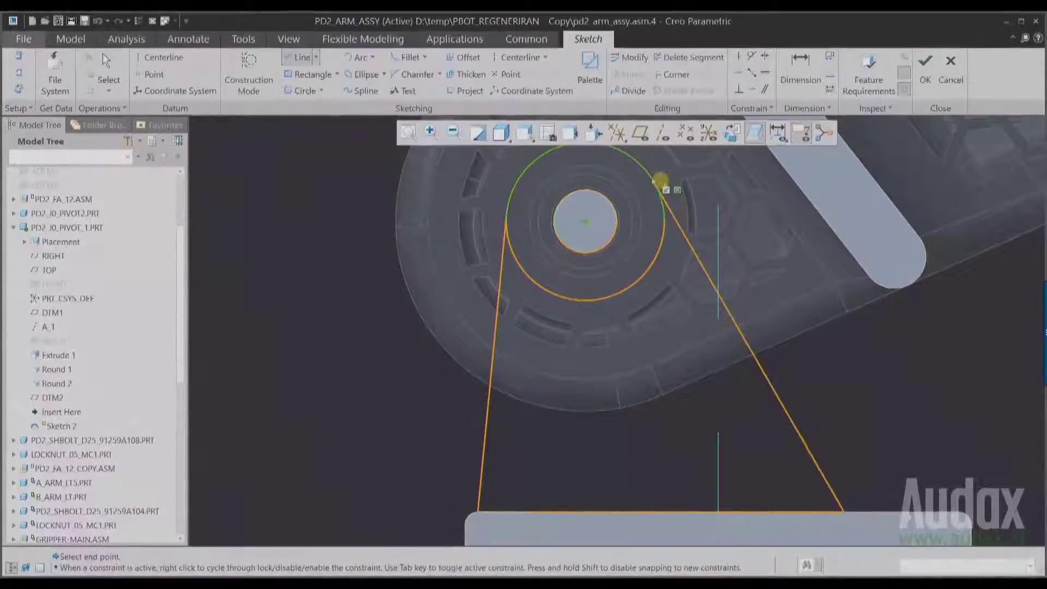
{"action": "middle_click", "coordinate": [699, 374]}
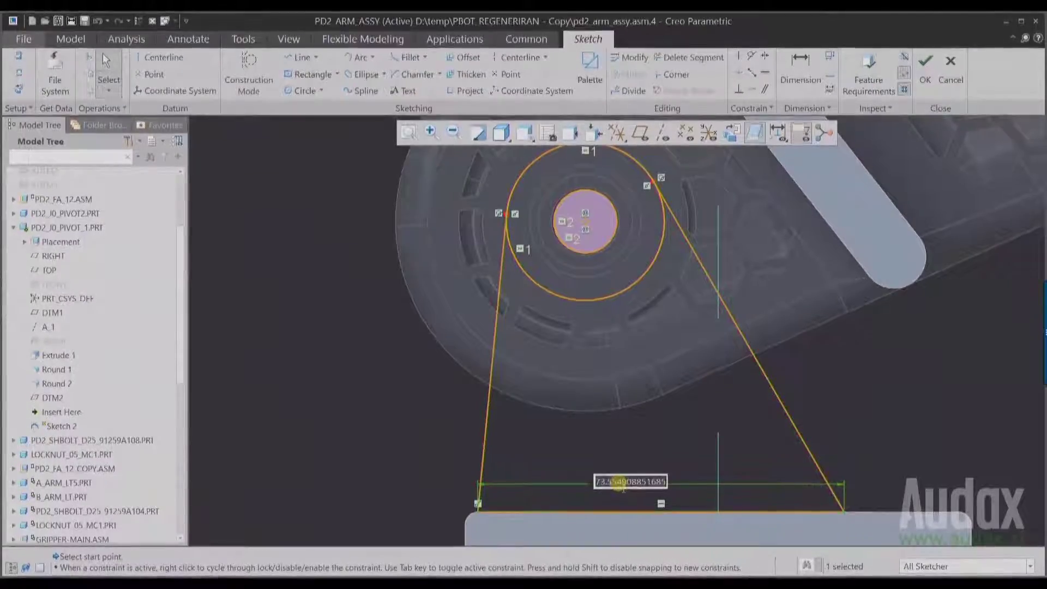
{"action": "type", "text": "80"}
{"action": "key", "text": "Return"}
- Trim away the lower arc of the outer circle between the tangent lines and finish the sketch
{"action": "left_click", "coordinate": [705, 59]}
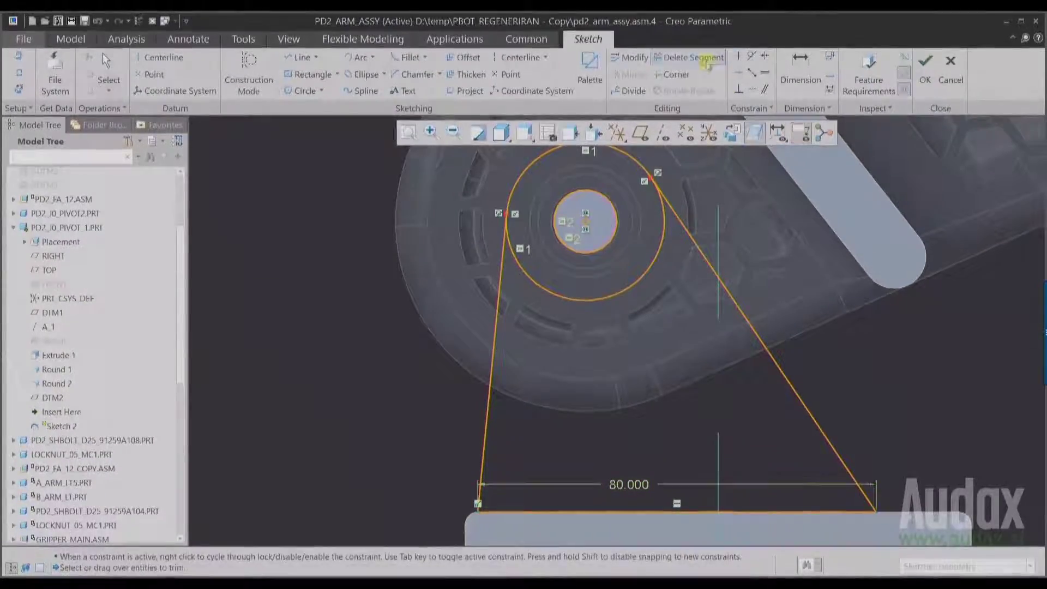
{"action": "middle_click", "coordinate": [620, 306]}
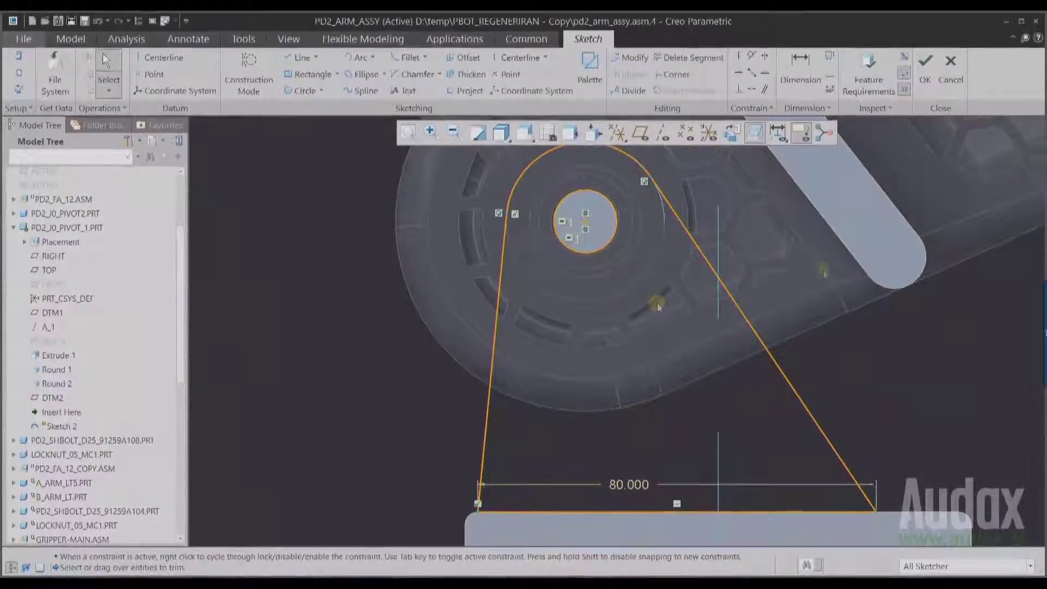
{"action": "left_click", "coordinate": [934, 80]}
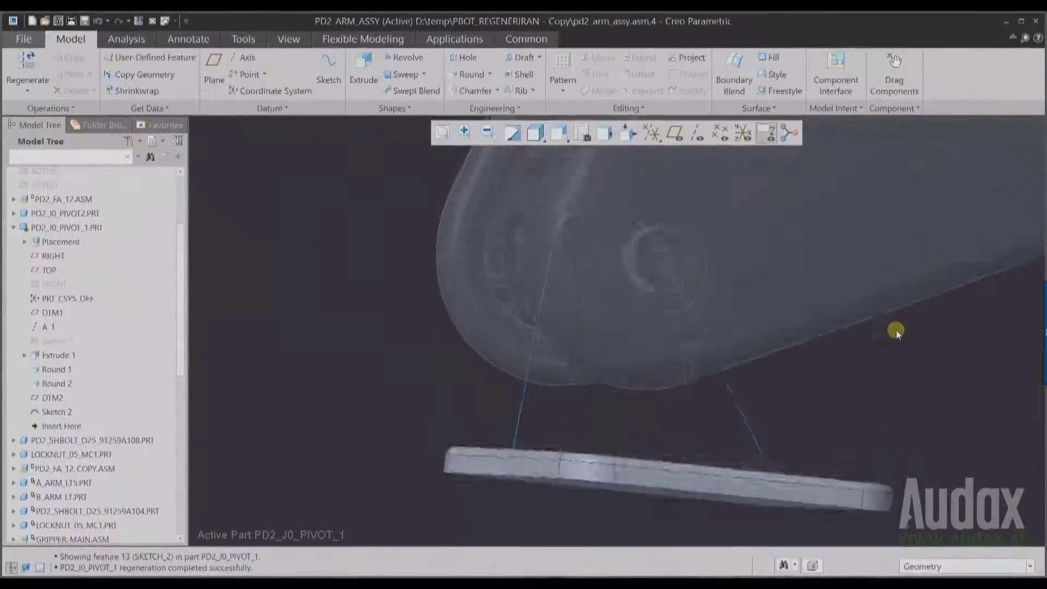
- Extrude the bracket profile into one upright lug, ending one side at the arm's inner face and offsetting the second side from the mid plane
{"action": "left_click", "coordinate": [490, 343]}
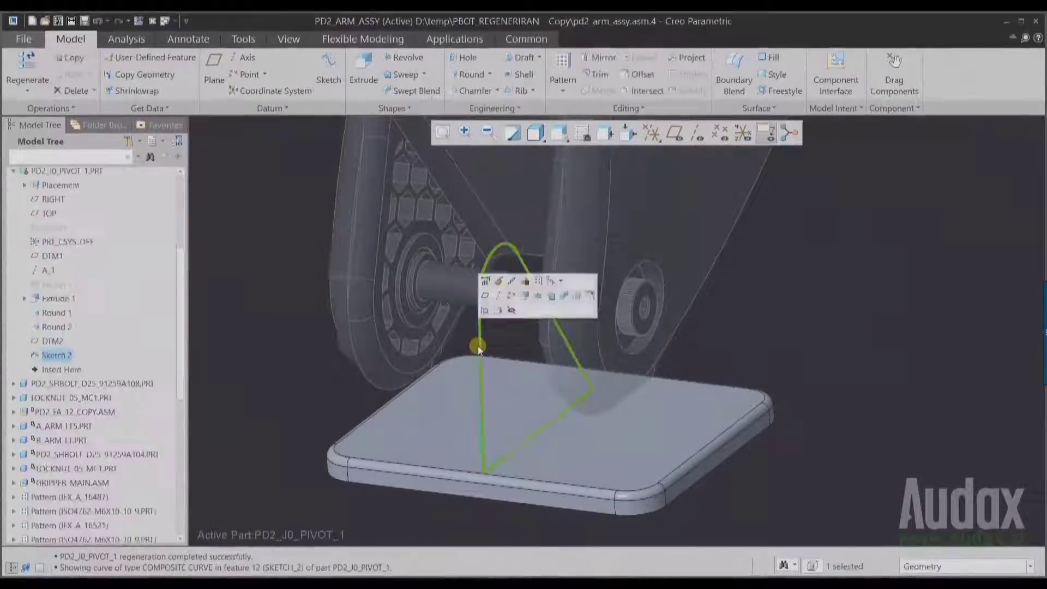
{"action": "left_click", "coordinate": [533, 297]}
{"action": "left_click_drag", "start_coordinate": [628, 338], "coordinate": [422, 257]}
{"action": "right_click", "coordinate": [287, 287]}
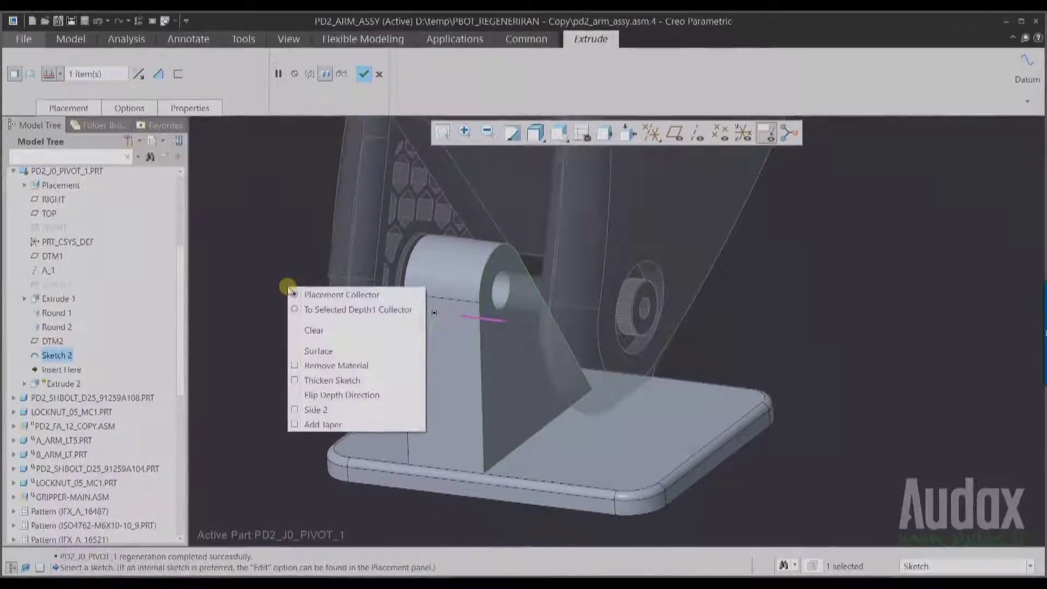
{"action": "left_click", "coordinate": [316, 409]}
{"action": "left_click_drag", "start_coordinate": [629, 338], "coordinate": [483, 298]}
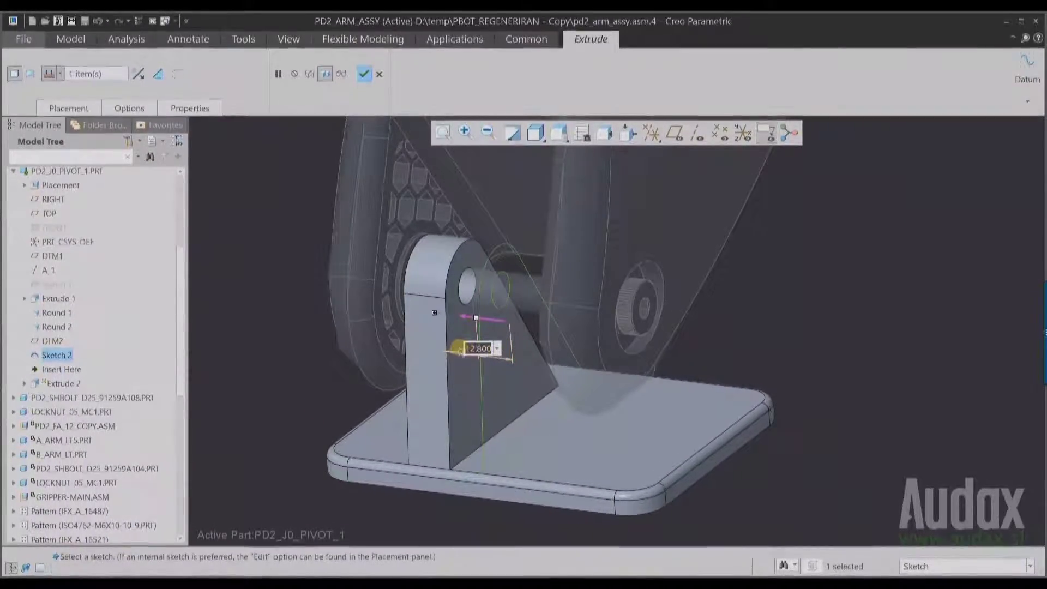
{"action": "middle_click", "coordinate": [291, 322]}
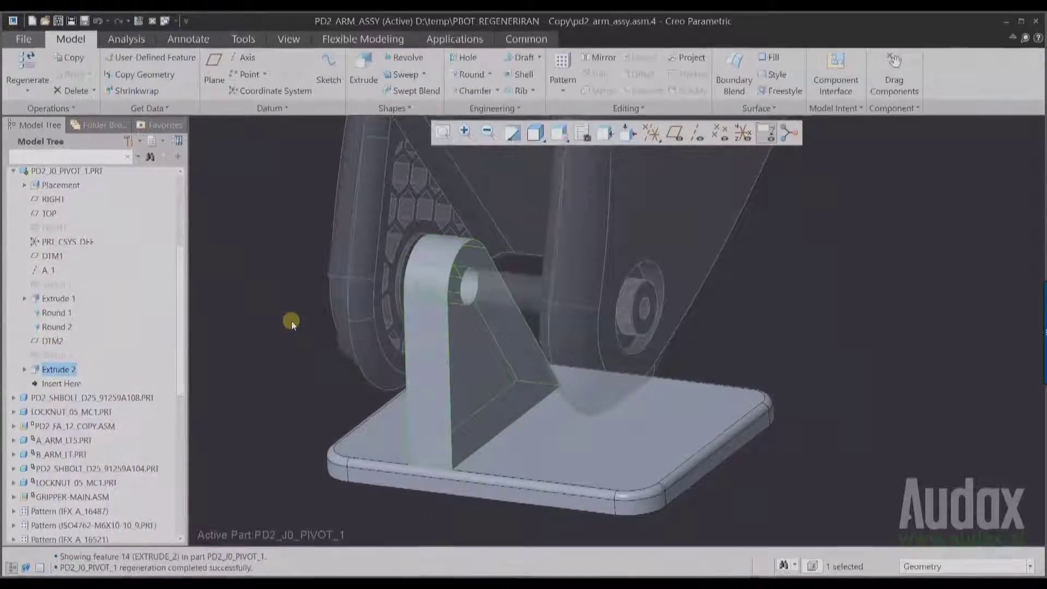
- Mirror the extruded lug about the mid datum plane DTM2
{"action": "left_click", "coordinate": [62, 371]}
{"action": "left_click", "coordinate": [83, 318]}
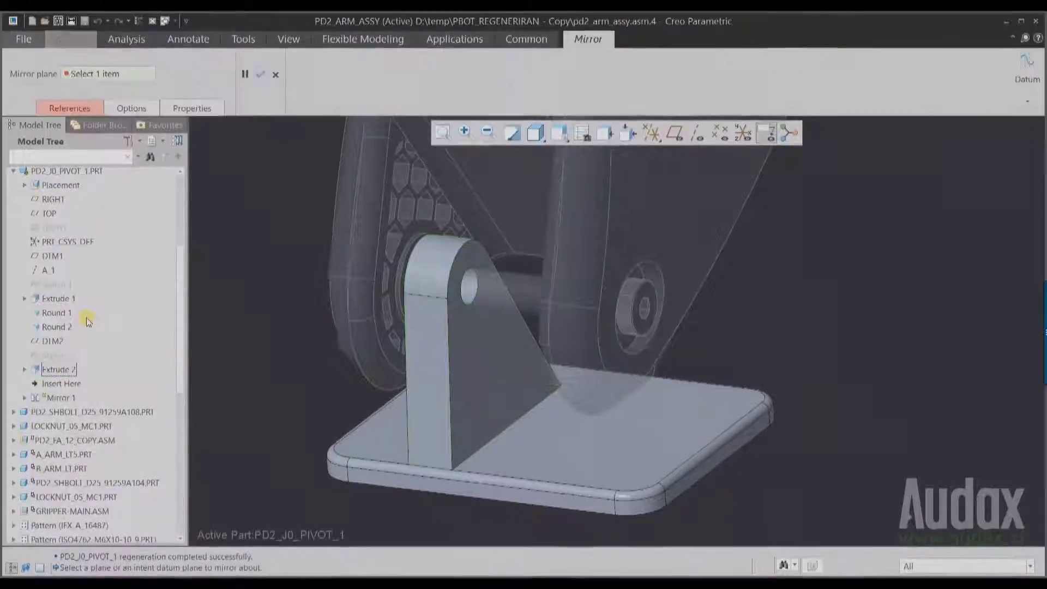
{"action": "left_click", "coordinate": [675, 133]}
{"action": "left_click", "coordinate": [548, 205]}
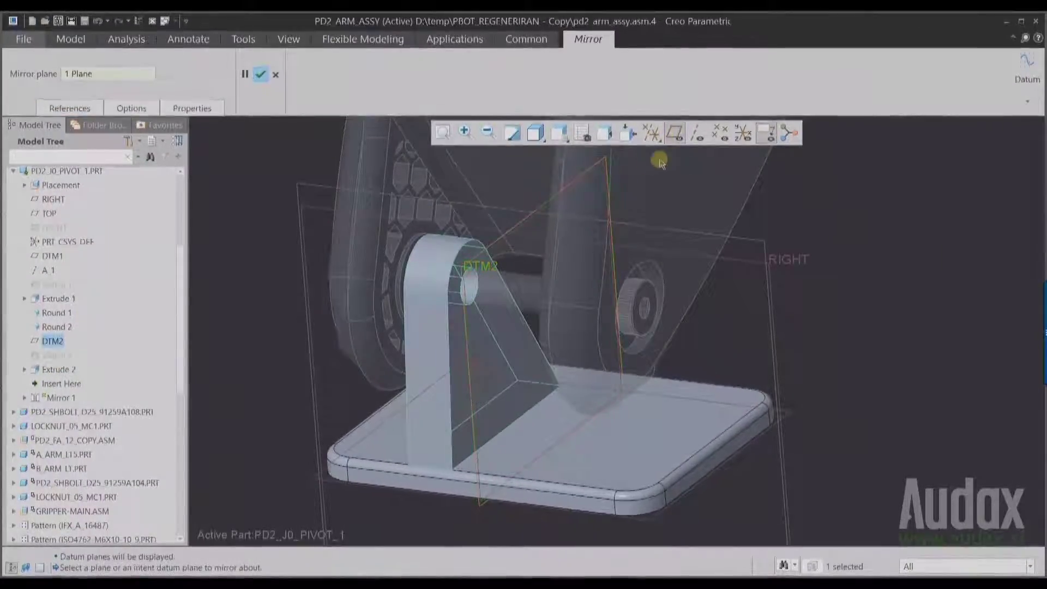
{"action": "left_click", "coordinate": [682, 140]}
{"action": "middle_click", "coordinate": [806, 206]}
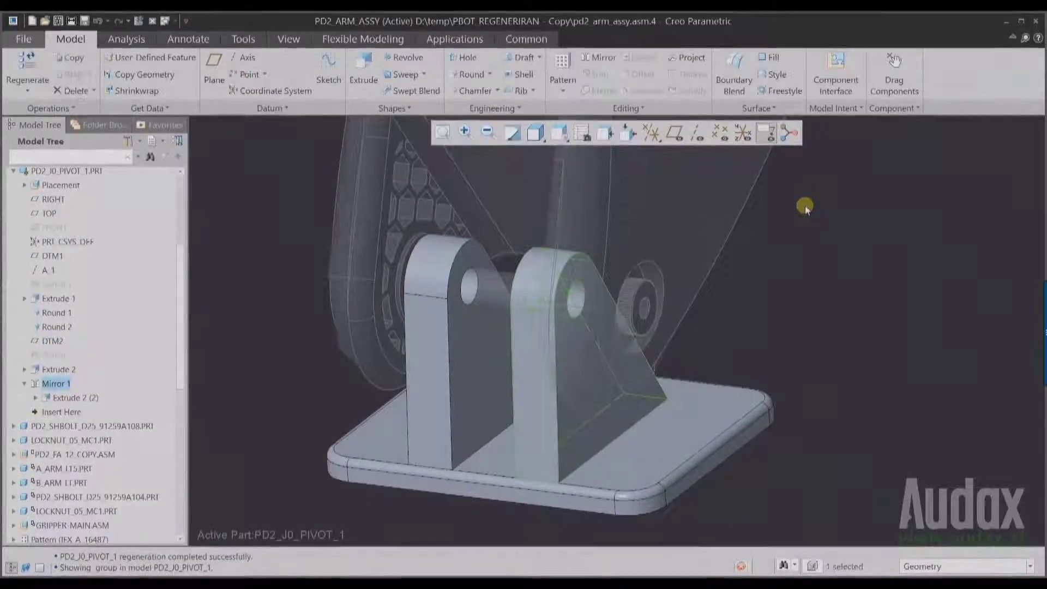
- Reactivate the top-level assembly, then open the PD2_J0_PIVOT_1 bracket in its own window and show it full screen
{"action": "left_click", "coordinate": [805, 208]}
{"action": "key", "text": "ctrl+a"}
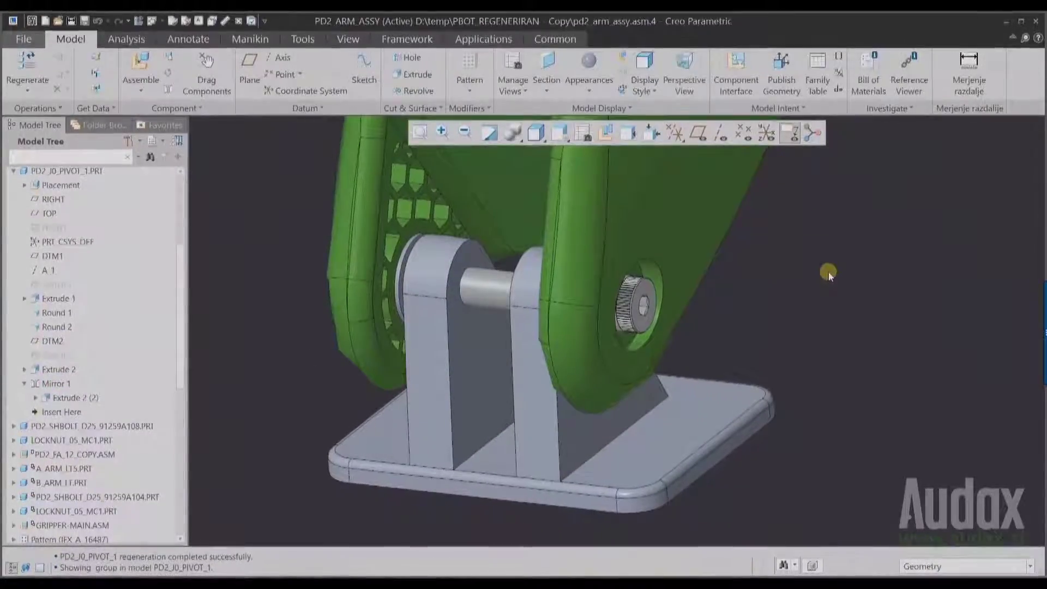
{"action": "key", "text": "ctrl+d"}
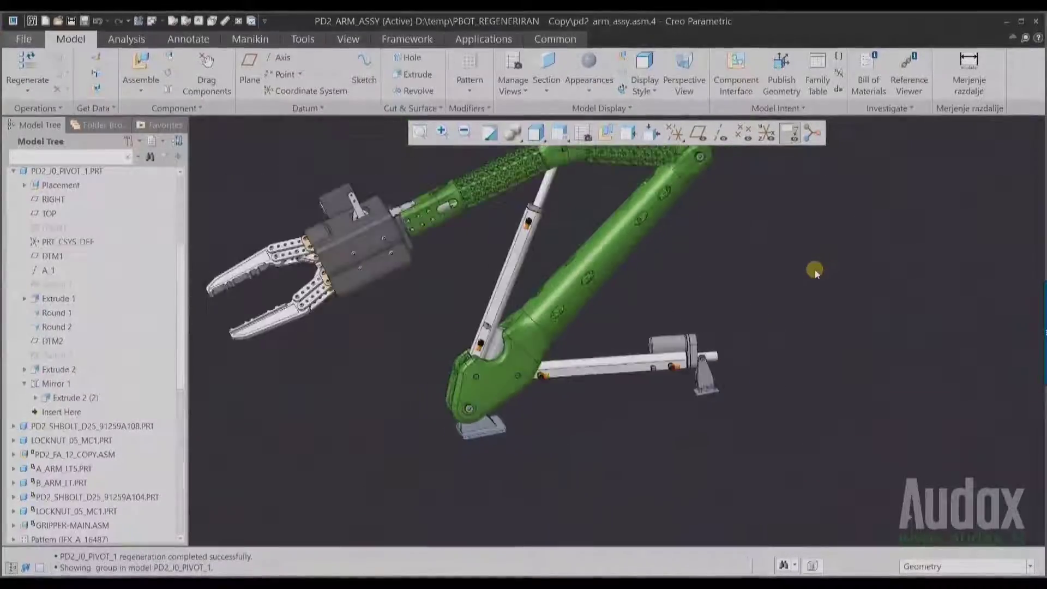
{"action": "left_click", "coordinate": [487, 427]}
{"action": "left_click", "coordinate": [498, 364]}
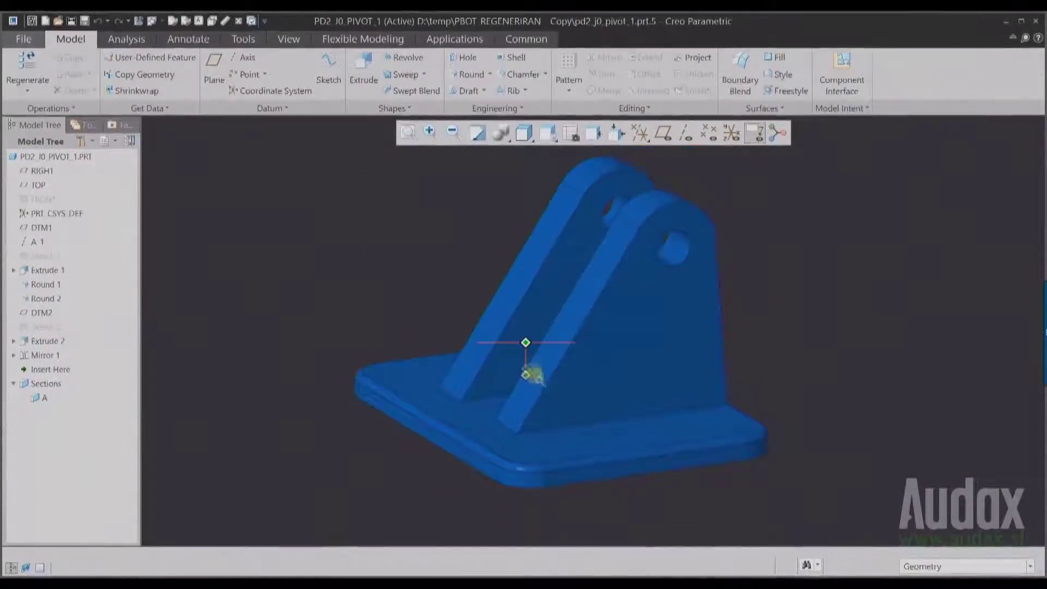
{"action": "left_click", "coordinate": [39, 567]}
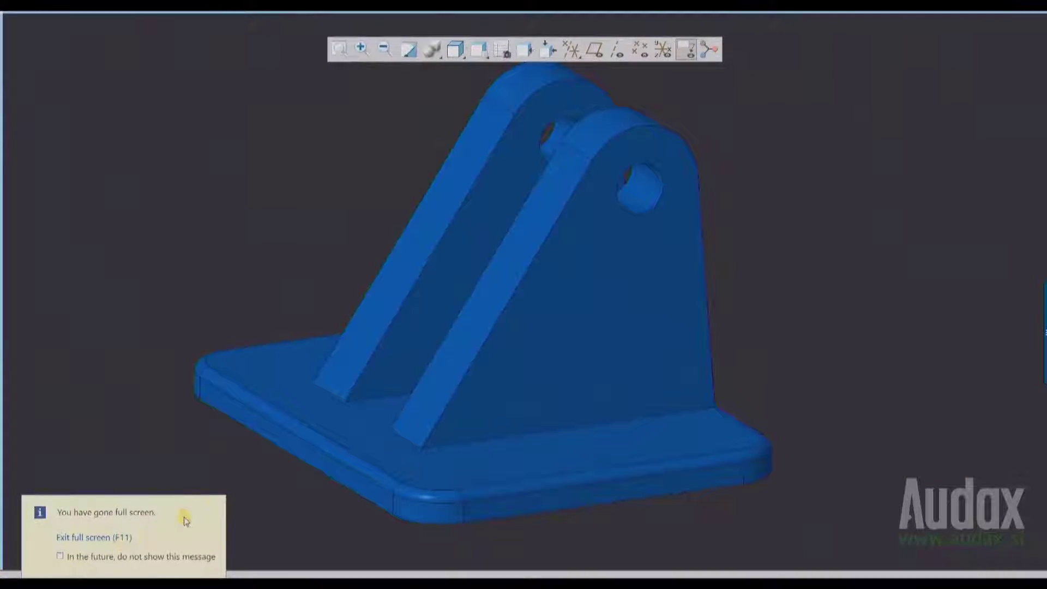
- Round the inner and outer side edges of both bracket lugs with a 2 mm radius
{"action": "left_click", "coordinate": [500, 321]}
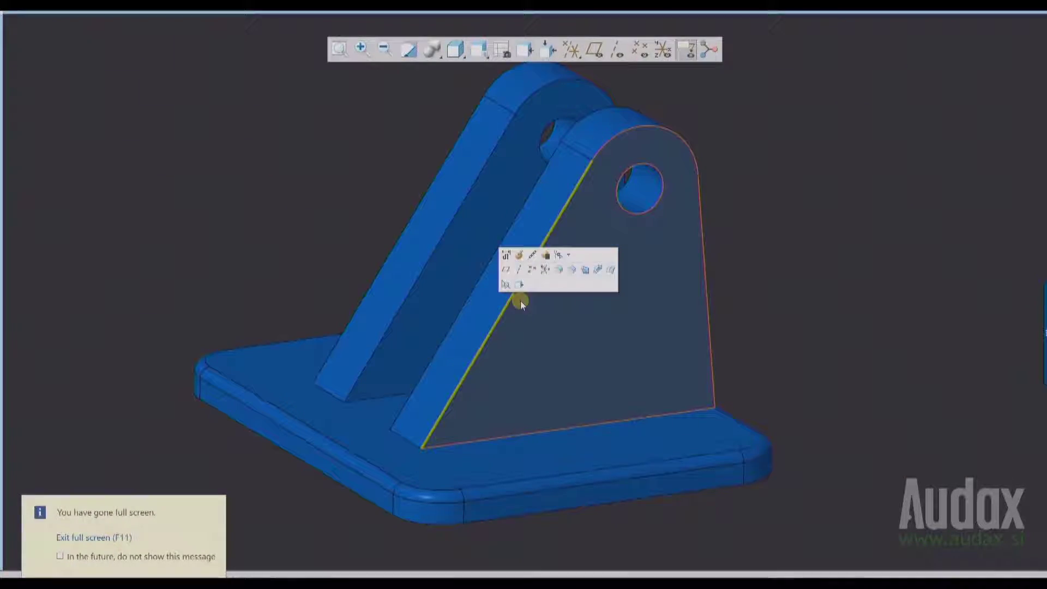
{"action": "left_click", "coordinate": [564, 270]}
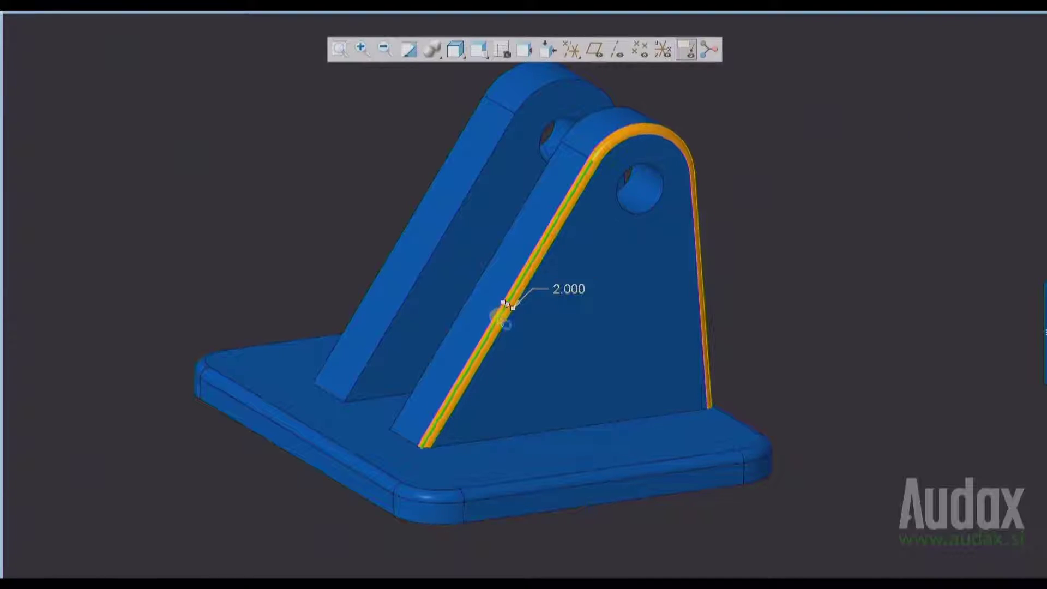
{"action": "left_click", "coordinate": [463, 310], "text": "ctrl"}
{"action": "left_click", "coordinate": [415, 290], "text": "ctrl"}
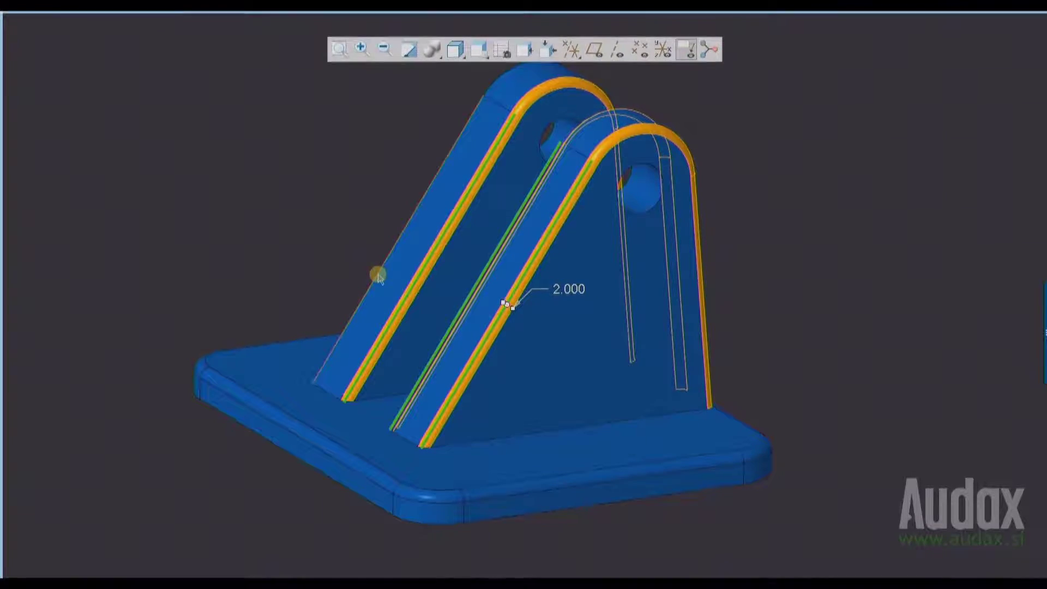
{"action": "middle_click", "coordinate": [294, 235]}
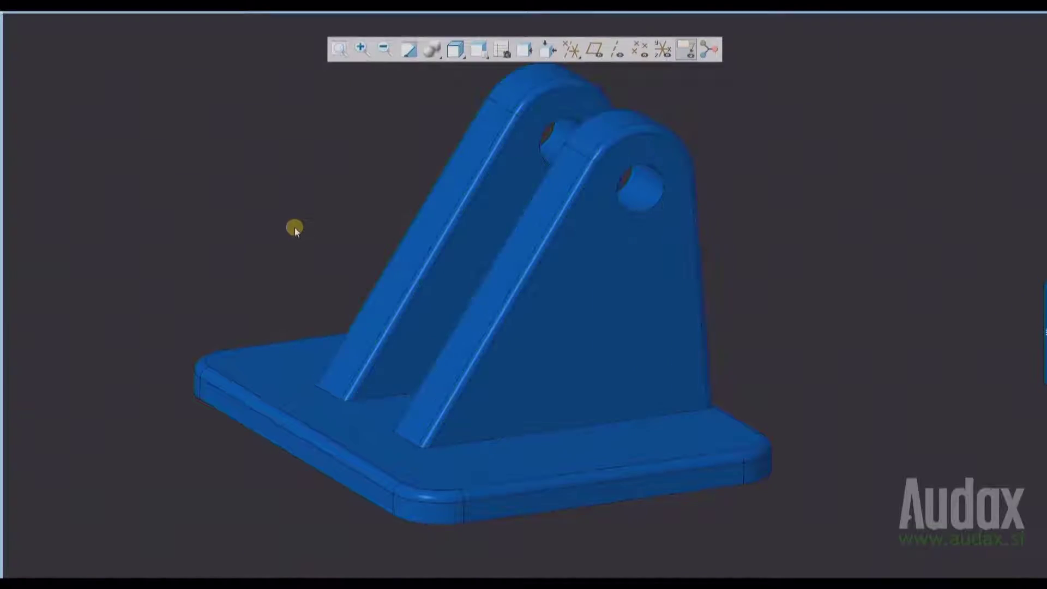
- Show the datum planes and start an extrusion sketch on datum plane DTM1
{"action": "left_click", "coordinate": [595, 50]}
{"action": "left_click", "coordinate": [557, 138]}
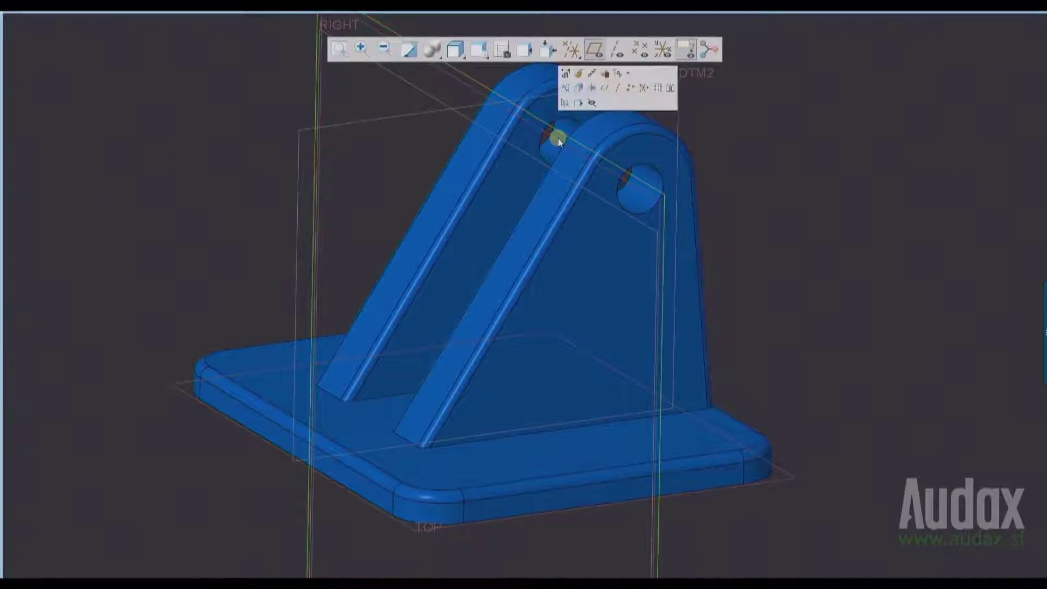
{"action": "left_click", "coordinate": [580, 91]}
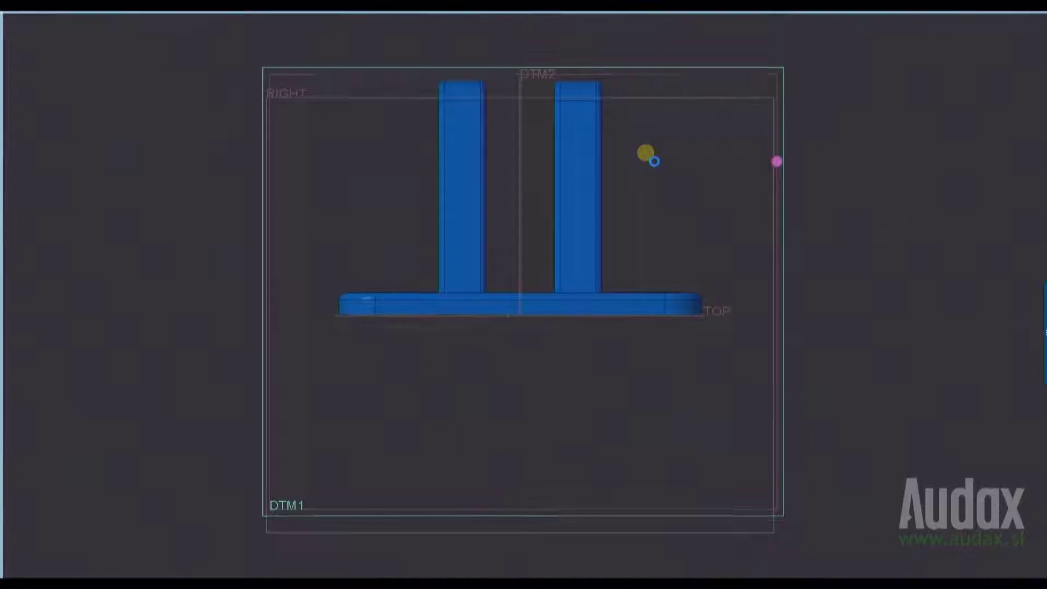
- Customize the sketcher shortcut menu by adding the Center Rectangle command to its sketch tools
{"action": "right_click", "coordinate": [637, 160]}
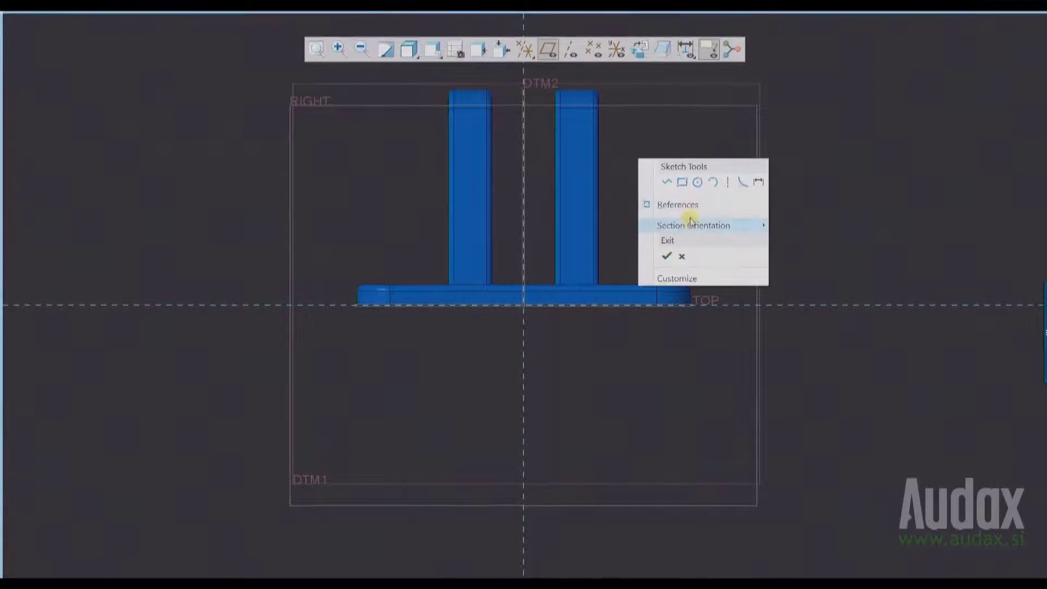
{"action": "left_click", "coordinate": [677, 278]}
{"action": "left_click", "coordinate": [884, 203]}
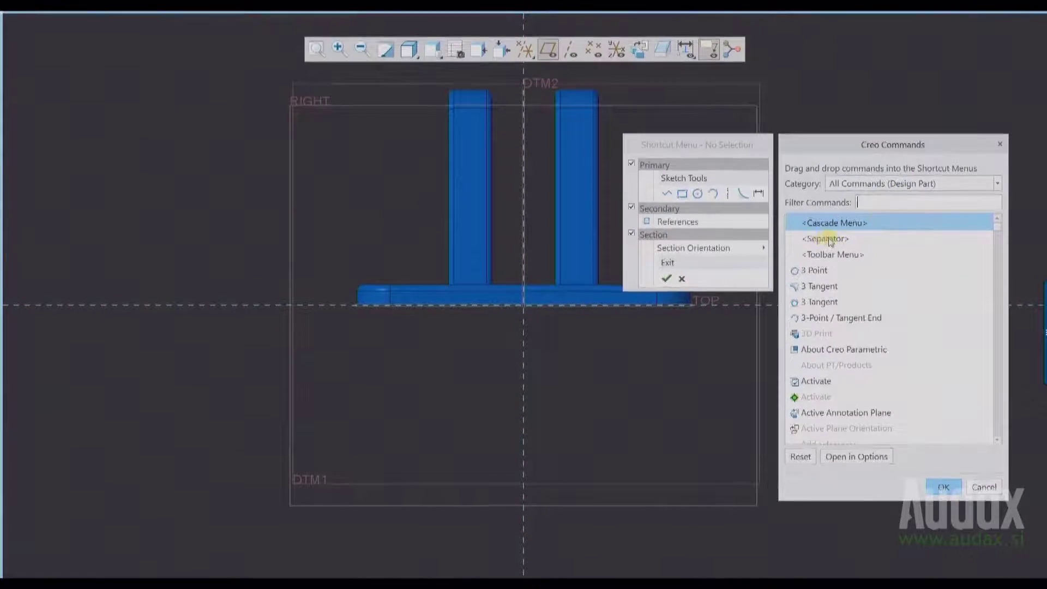
{"action": "type", "text": "center"}
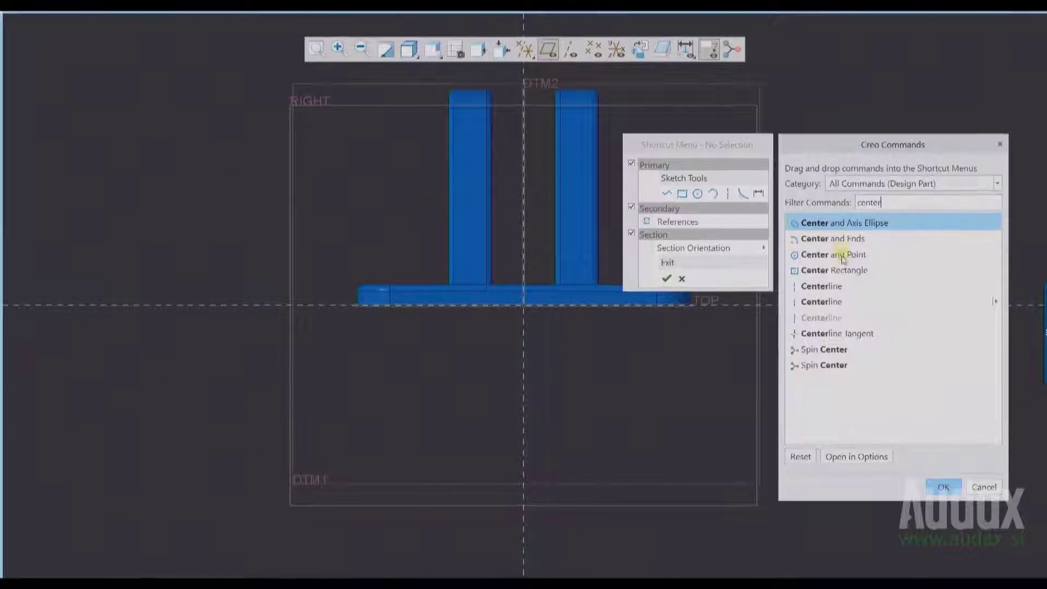
{"action": "left_click_drag", "start_coordinate": [835, 270], "coordinate": [679, 199]}
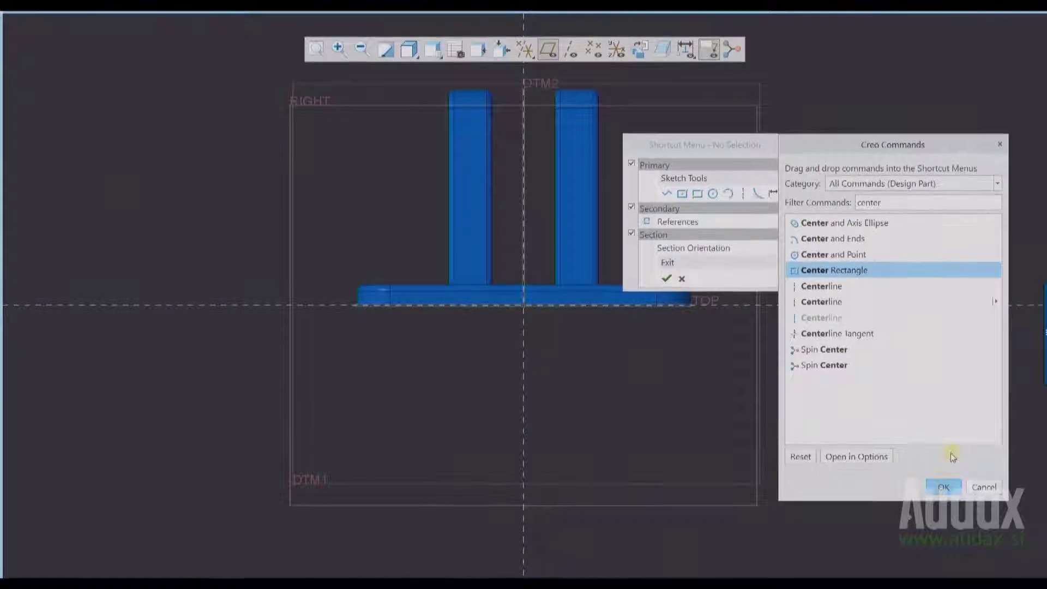
{"action": "left_click", "coordinate": [944, 487]}
- Sketch a center rectangle between the lugs' inner faces, resting on the base plate, set its height to 45, and finish the sketch
{"action": "right_click", "coordinate": [643, 204]}
{"action": "left_click", "coordinate": [687, 227]}
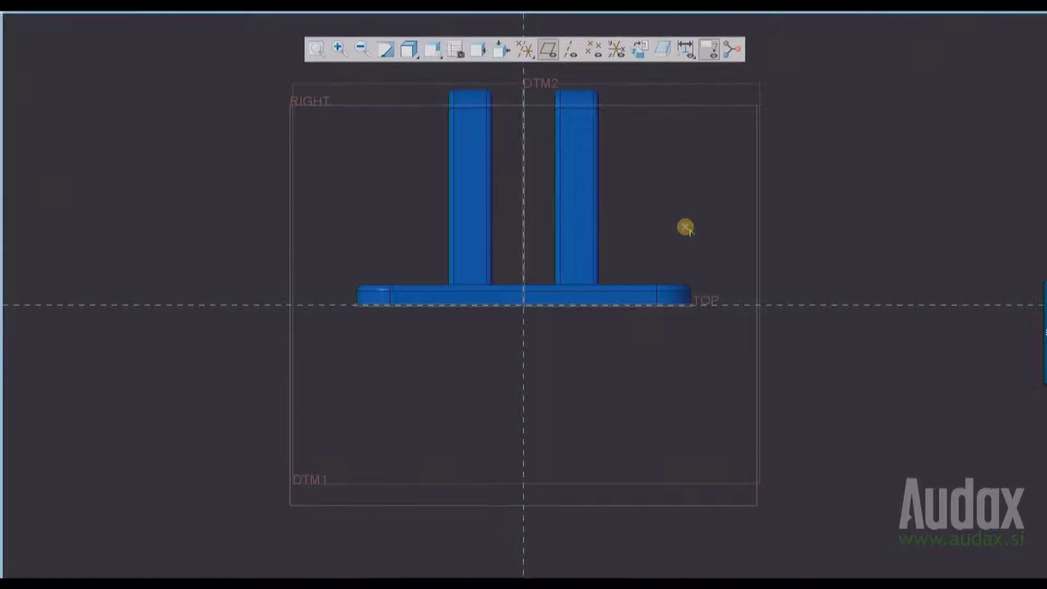
{"action": "left_click", "coordinate": [523, 199]}
{"action": "left_click", "coordinate": [556, 284]}
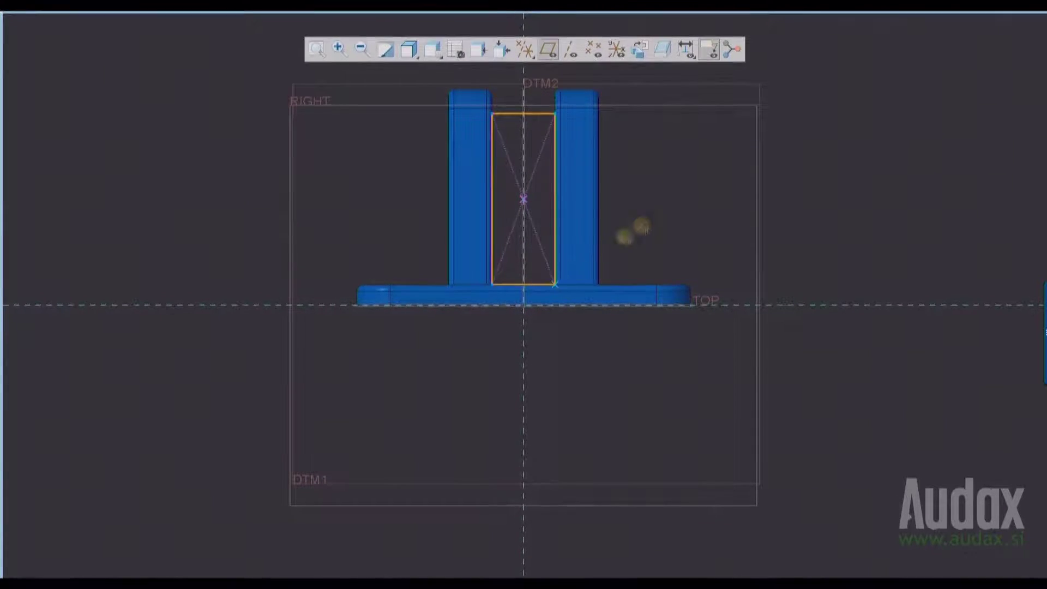
{"action": "middle_click", "coordinate": [639, 226]}
{"action": "double_click", "coordinate": [552, 222]}
{"action": "type", "text": "45"}
{"action": "key", "text": "Return"}
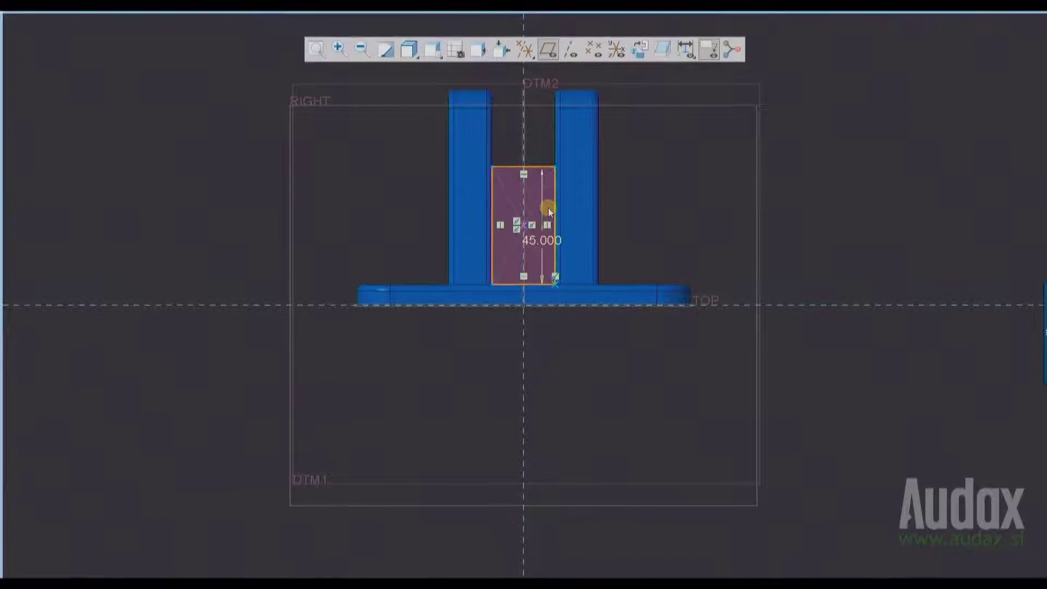
{"action": "right_click", "coordinate": [637, 192]}
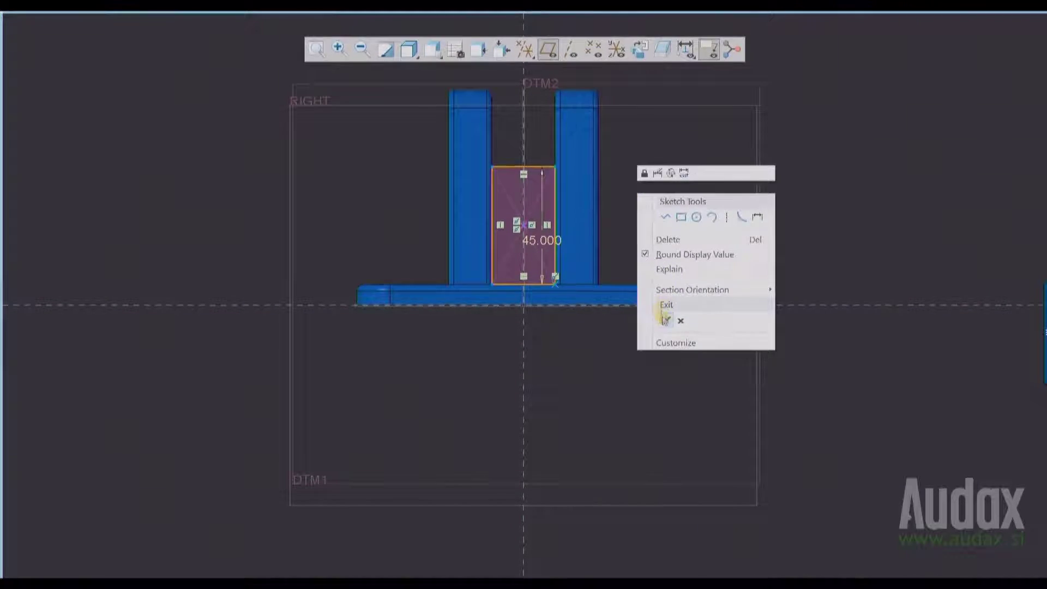
{"action": "left_click", "coordinate": [654, 262]}
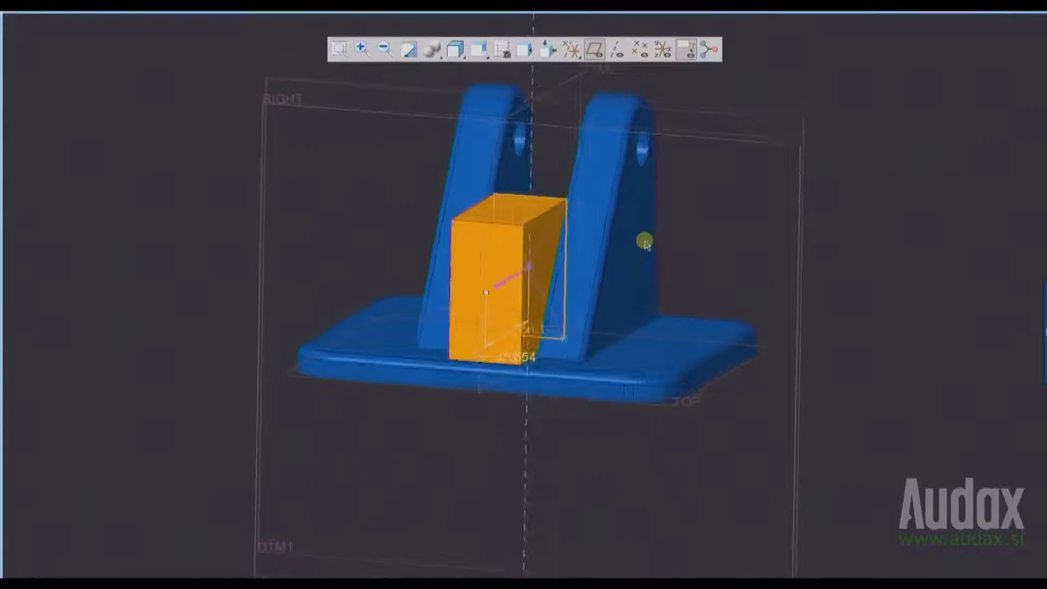
- Extend the extrusion on both sides up to the front and rear sloped faces of the lug
{"action": "left_click_drag", "start_coordinate": [416, 383], "coordinate": [528, 398], "text": "shift"}
{"action": "right_click", "coordinate": [364, 276]}
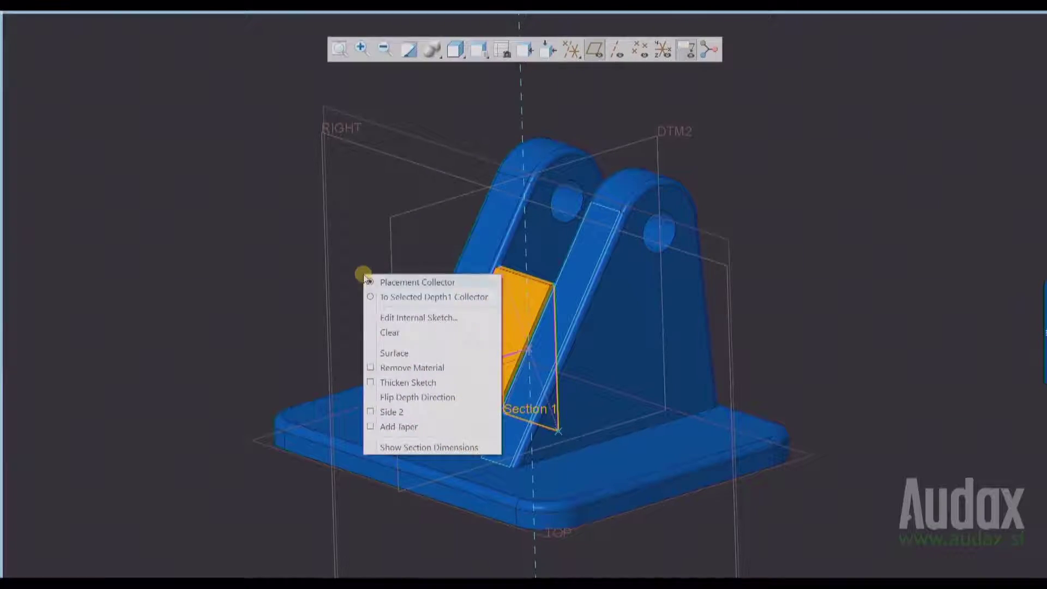
{"action": "left_click", "coordinate": [408, 409]}
{"action": "left_click_drag", "start_coordinate": [648, 318], "coordinate": [687, 311], "text": "shift"}
- Offset the side 1 end of the extrusion 5 mm inward from the lug's front sloped face
{"action": "left_click", "coordinate": [127, 106]}
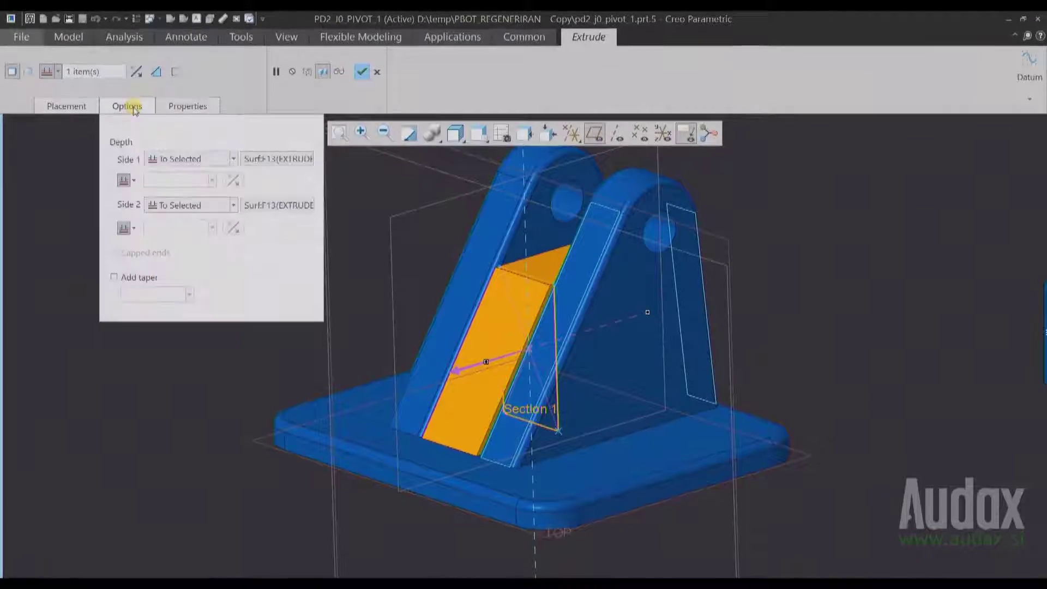
{"action": "left_click", "coordinate": [133, 180]}
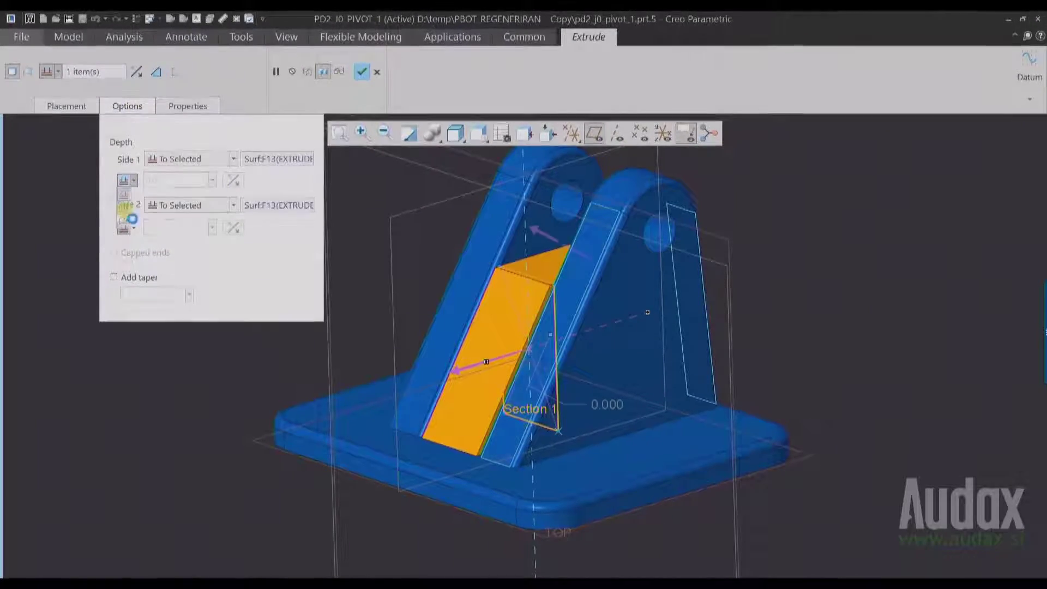
{"action": "left_click", "coordinate": [129, 215]}
{"action": "type", "text": "5"}
{"action": "key", "text": "Return"}
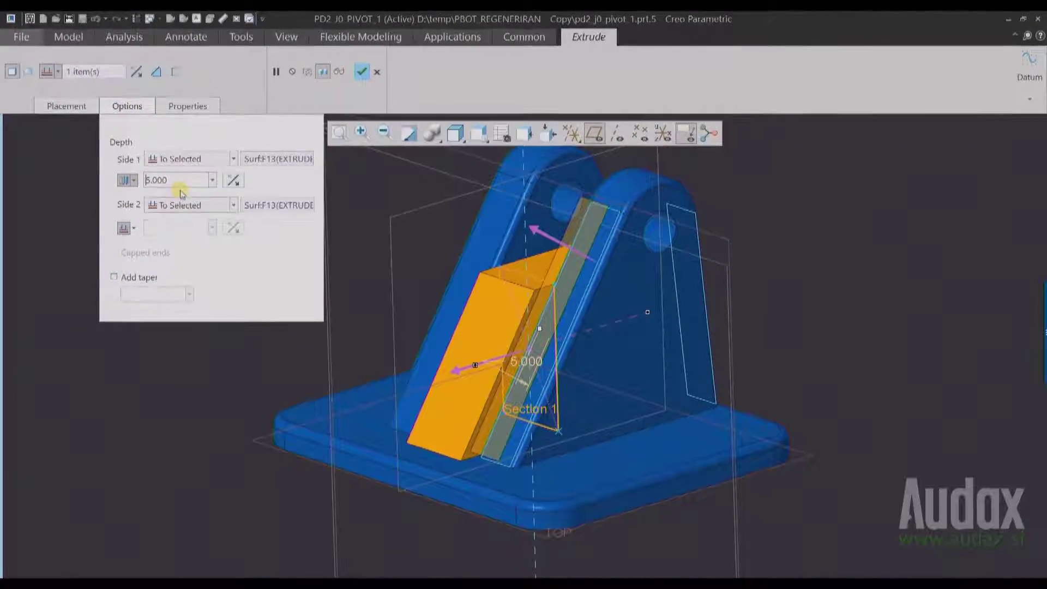
{"action": "left_click", "coordinate": [234, 180]}
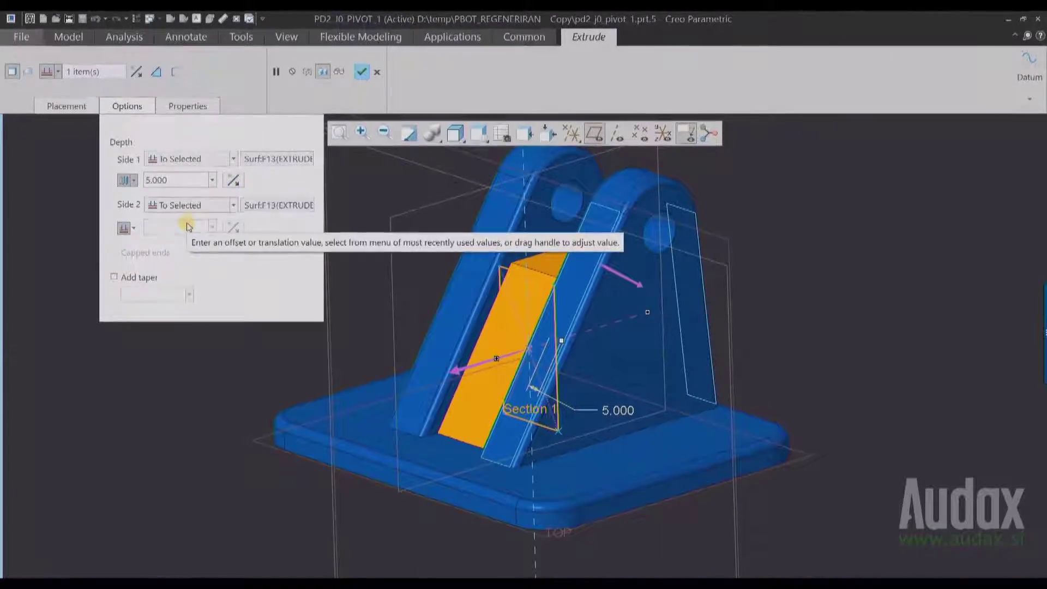
- Offset the side 2 end 7 mm inward from the lug's rear face, complete the block, and hide the datum planes
{"action": "left_click", "coordinate": [134, 229]}
{"action": "left_click", "coordinate": [128, 265]}
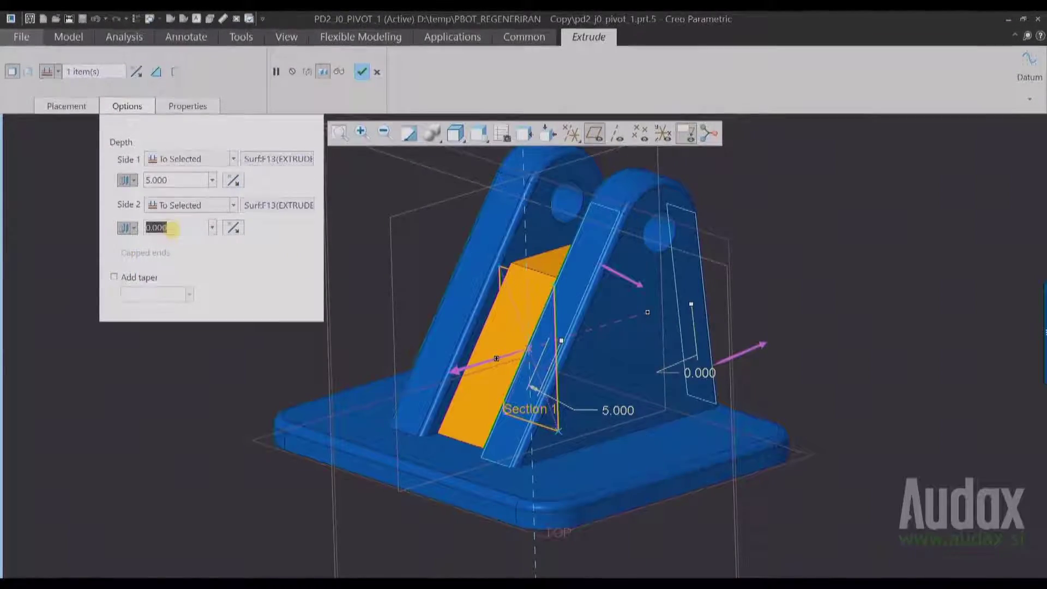
{"action": "type", "text": "7"}
{"action": "key", "text": "Return"}
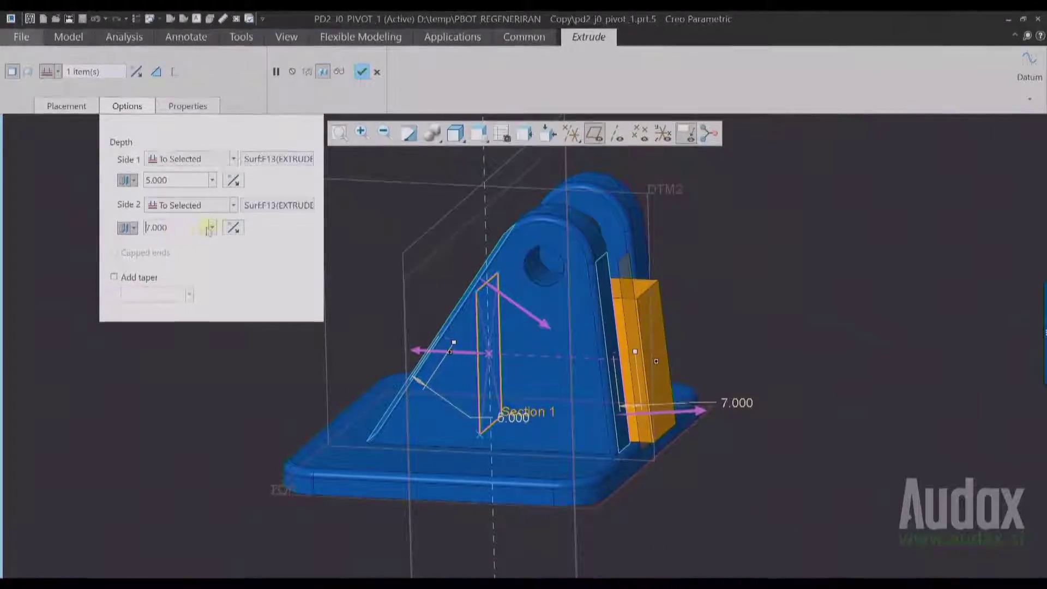
{"action": "left_click", "coordinate": [232, 227]}
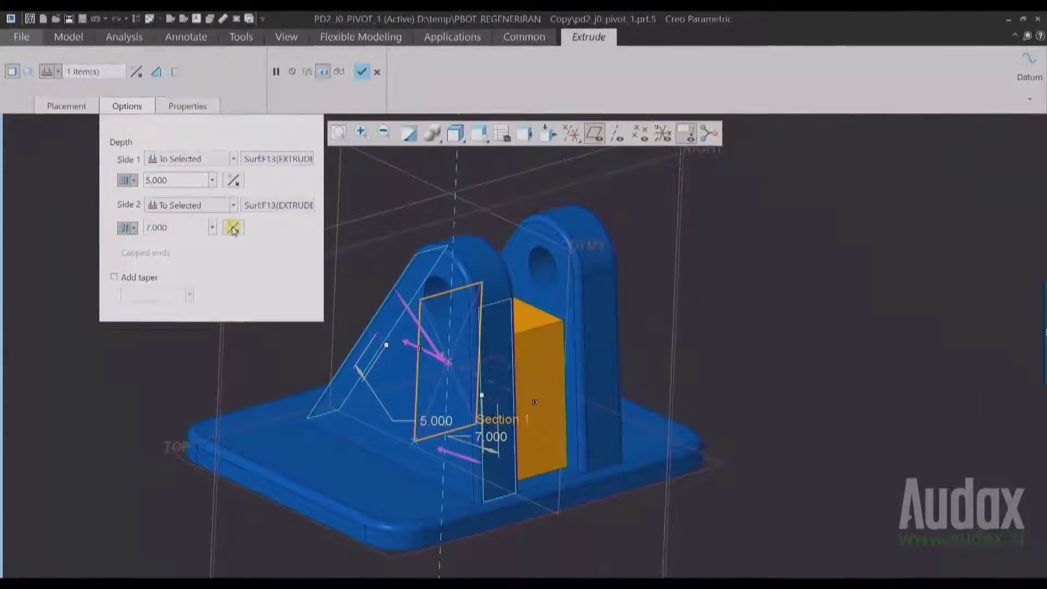
{"action": "left_click", "coordinate": [599, 135]}
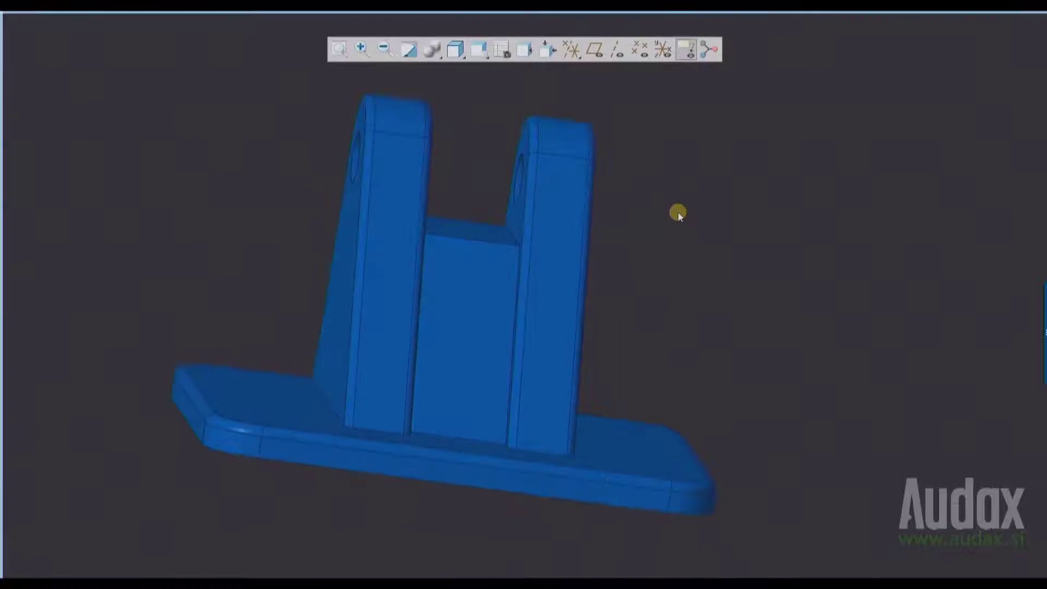
- Create a datum plane midway between the base plate's top face and the block's top face
{"action": "left_click", "coordinate": [472, 468]}
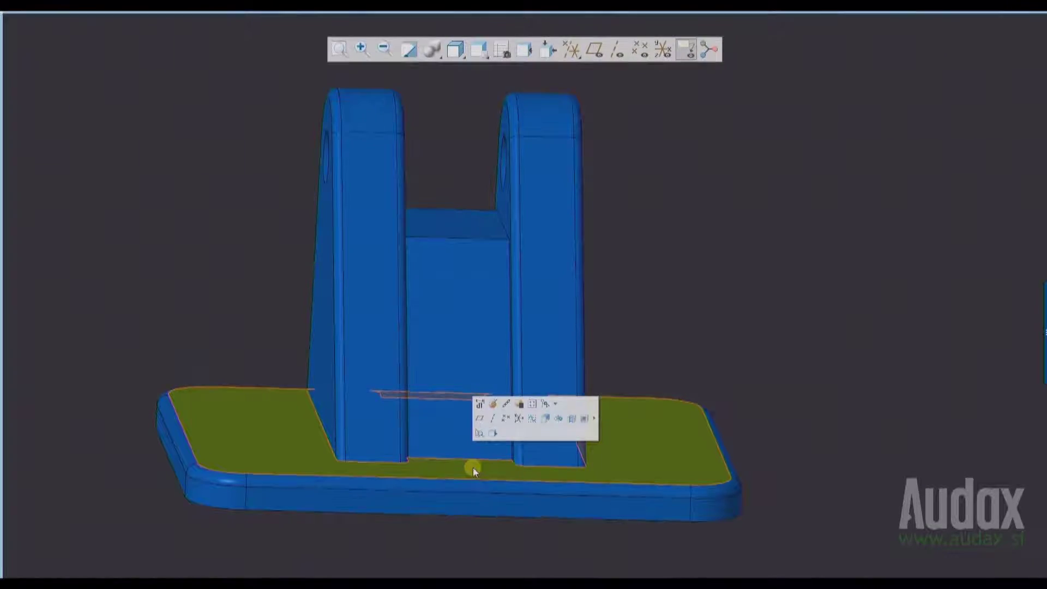
{"action": "left_click", "coordinate": [459, 231], "text": "ctrl"}
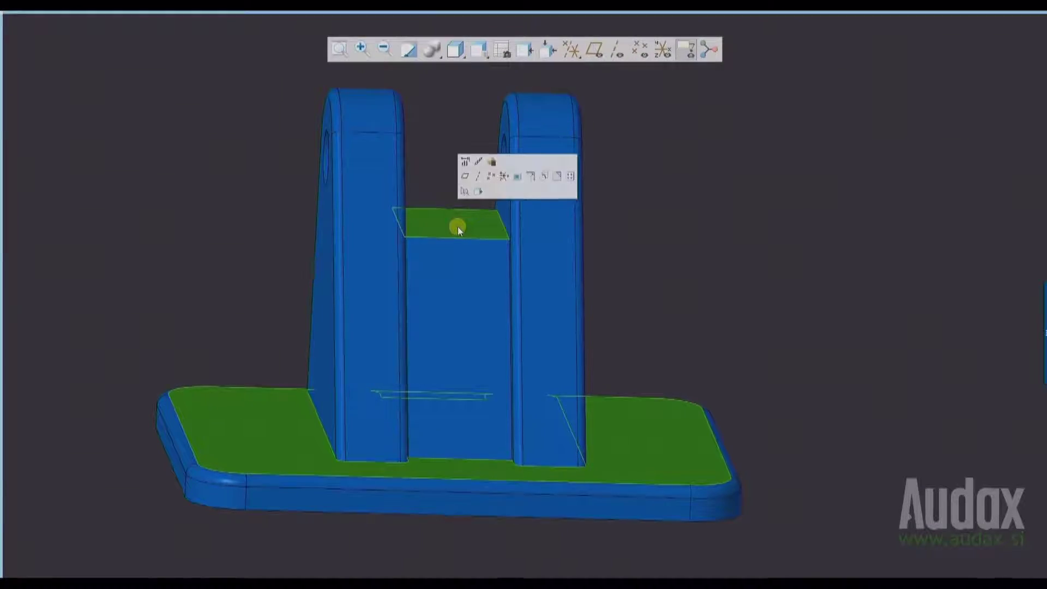
{"action": "left_click", "coordinate": [464, 171]}
{"action": "left_click", "coordinate": [985, 203]}
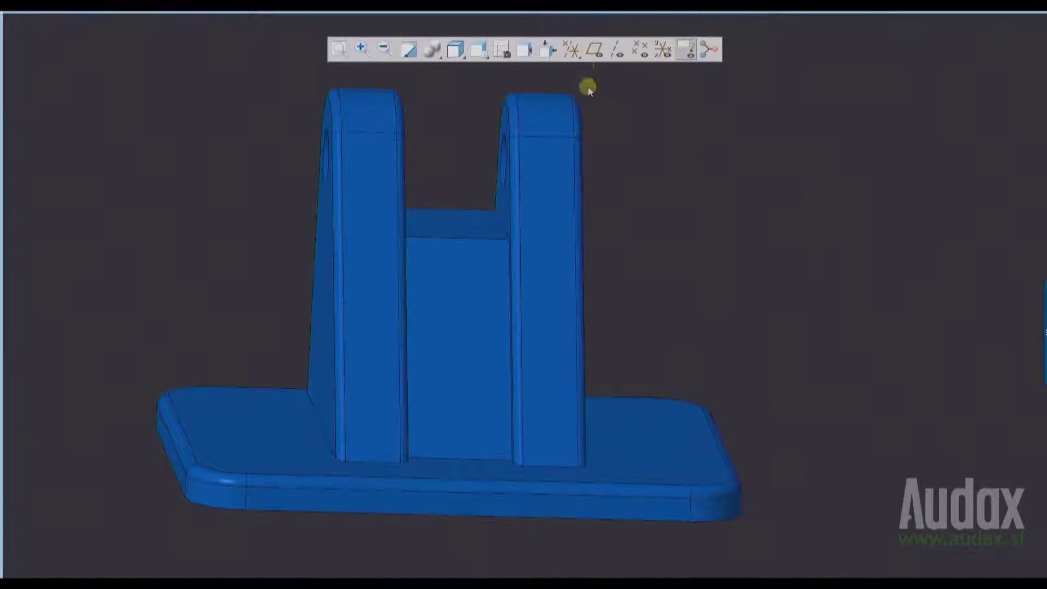
- Create a datum point where the block's front sloped face intersects datum planes DTM3 and DTM2
{"action": "left_click", "coordinate": [594, 49]}
{"action": "left_click", "coordinate": [492, 271]}
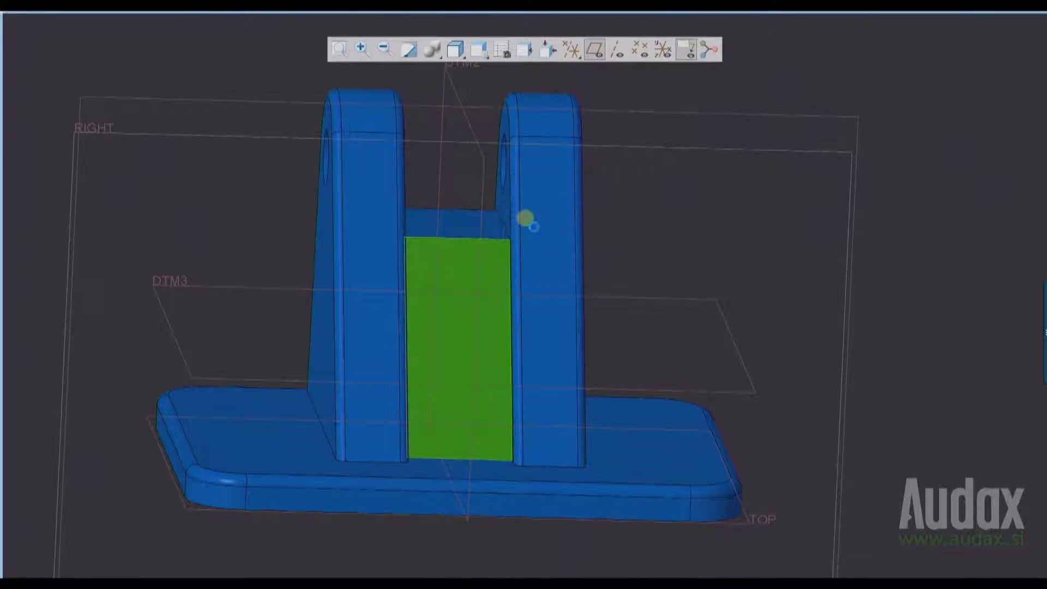
{"action": "left_click", "coordinate": [526, 218]}
{"action": "left_click", "coordinate": [685, 296], "text": "ctrl"}
{"action": "left_click", "coordinate": [479, 149], "text": "ctrl"}
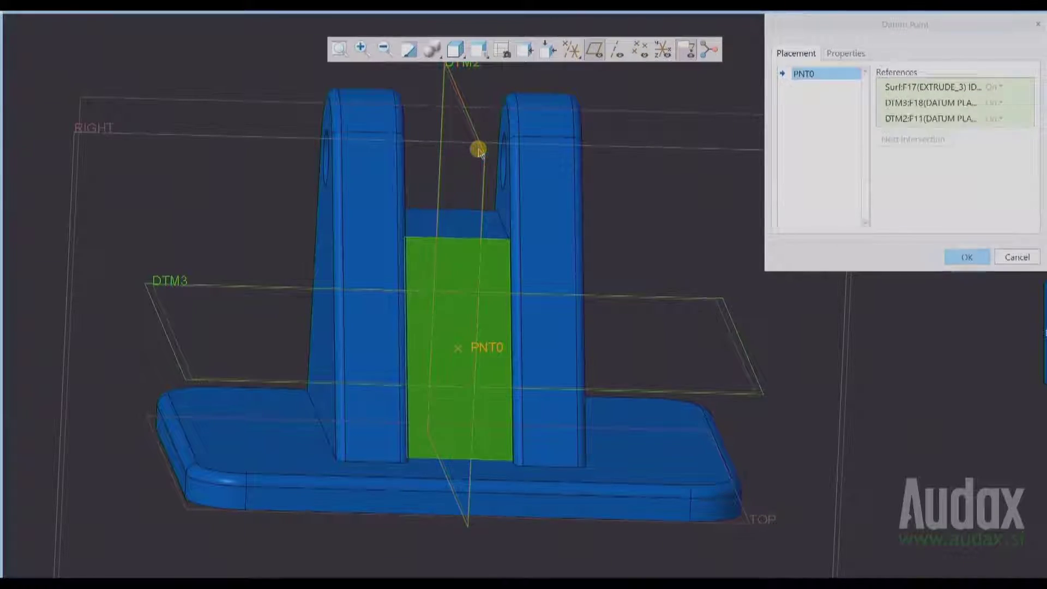
{"action": "left_click", "coordinate": [960, 256]}
- Place a 5 mm diameter hole on the block's front sloped face at point PNT0 and set its depth to Through All
{"action": "left_click", "coordinate": [596, 53]}
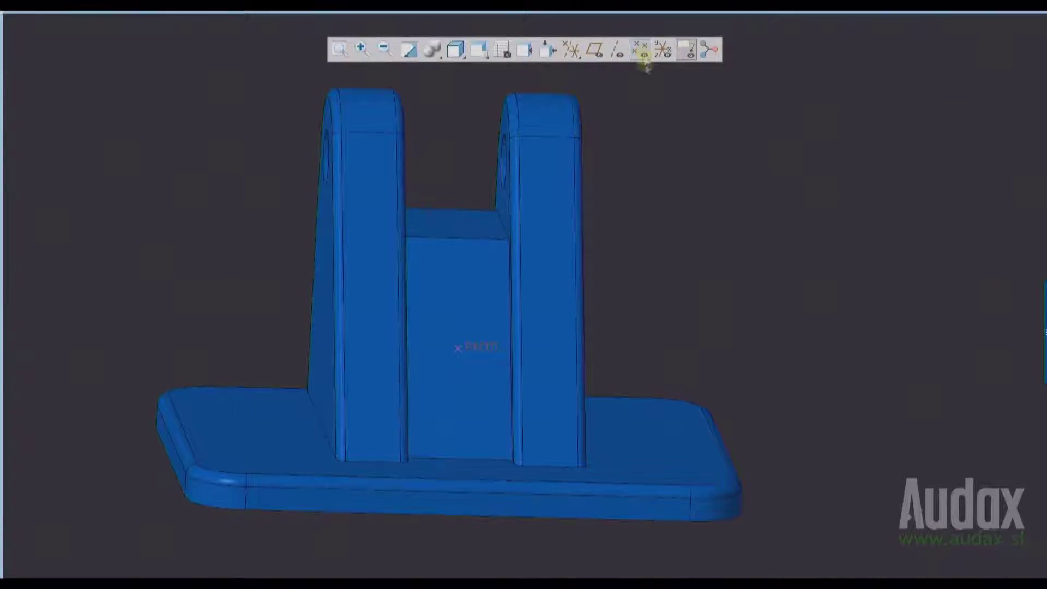
{"action": "left_click", "coordinate": [471, 304]}
{"action": "left_click", "coordinate": [568, 255]}
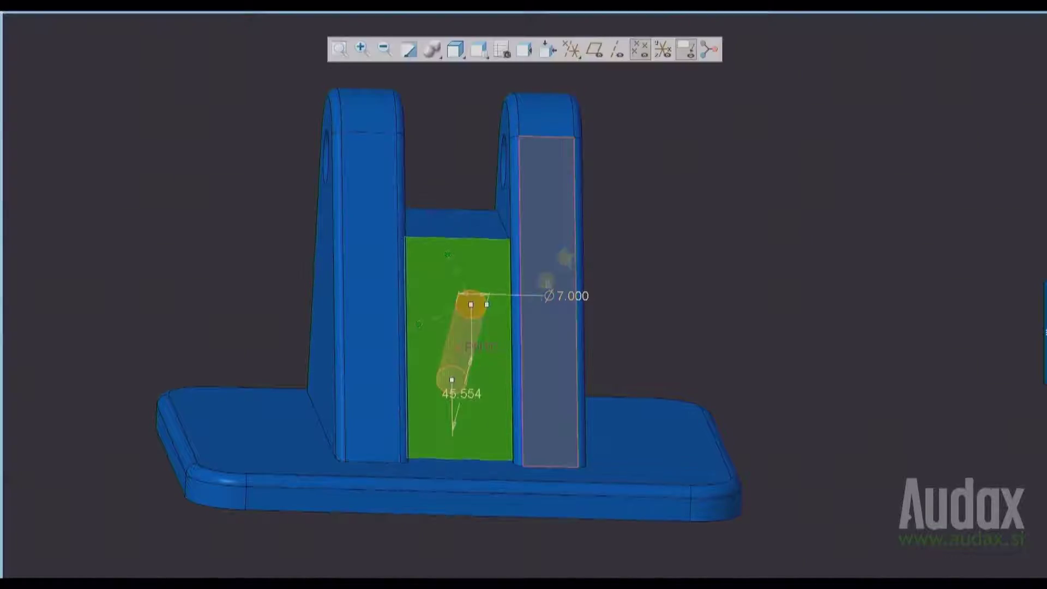
{"action": "left_click", "coordinate": [483, 349], "text": "ctrl"}
{"action": "middle_click_drag", "start_coordinate": [487, 352], "coordinate": [567, 408]}
{"action": "double_click", "coordinate": [572, 410]}
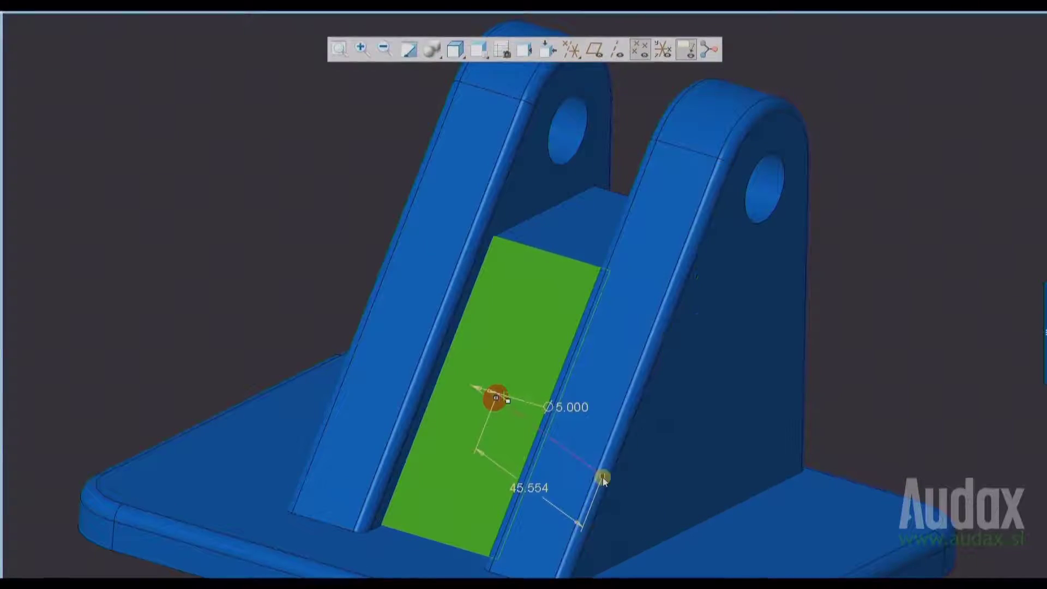
{"action": "right_click", "coordinate": [602, 476]}
{"action": "left_click", "coordinate": [643, 545]}
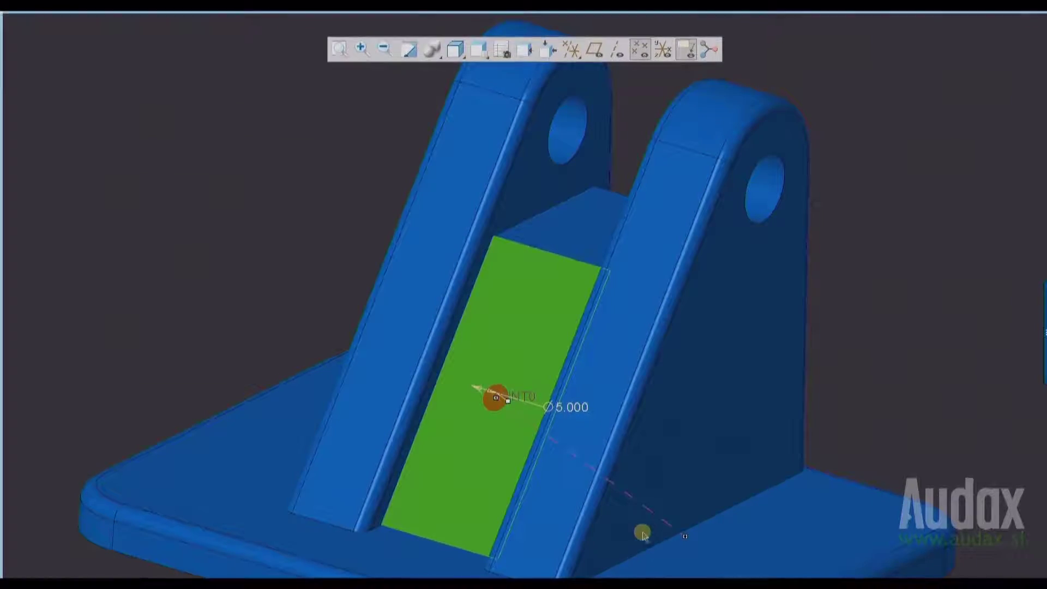
- Orient the hole perpendicular to the base plate's top face and complete it
{"action": "left_click", "coordinate": [66, 105]}
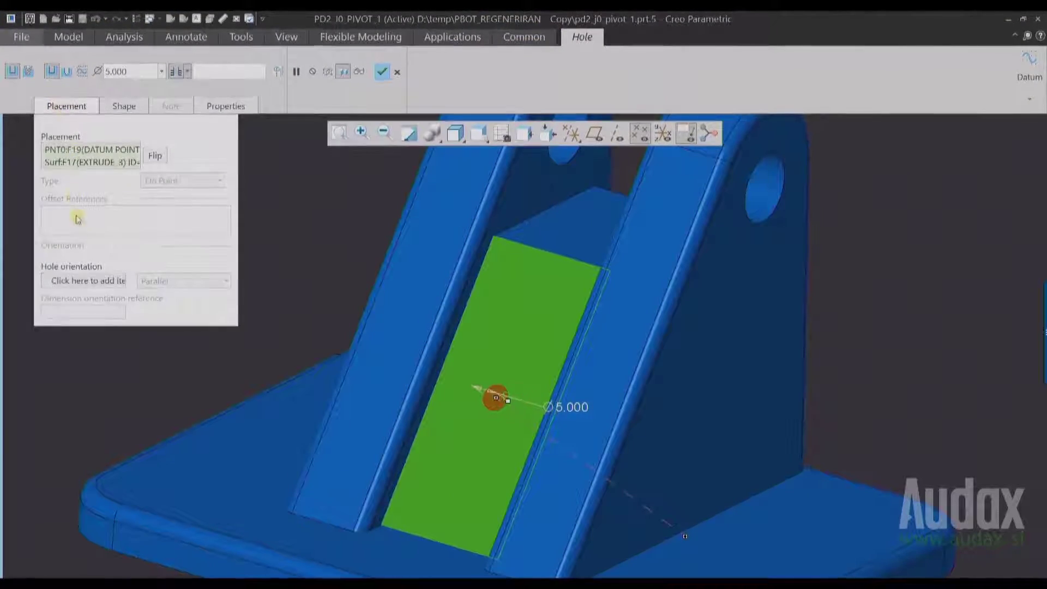
{"action": "left_click", "coordinate": [64, 281]}
{"action": "left_click", "coordinate": [263, 435]}
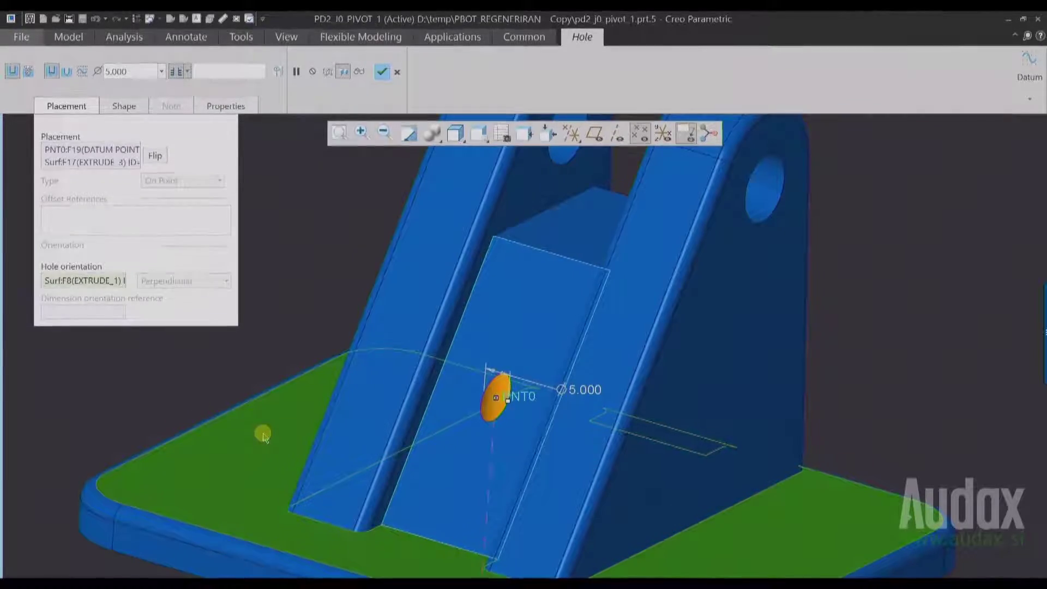
{"action": "left_click", "coordinate": [124, 106]}
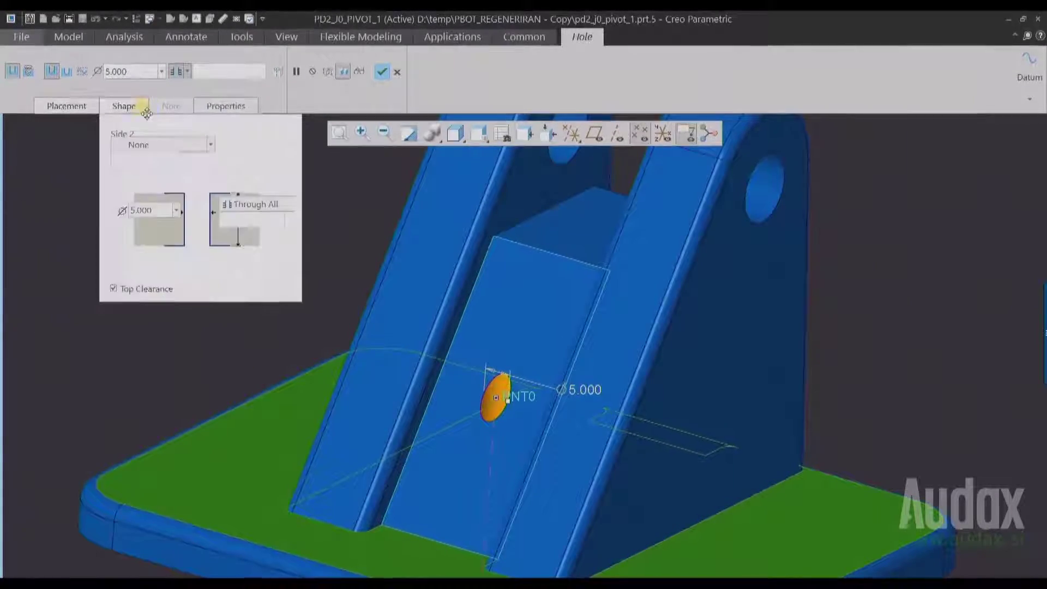
{"action": "left_click", "coordinate": [114, 289]}
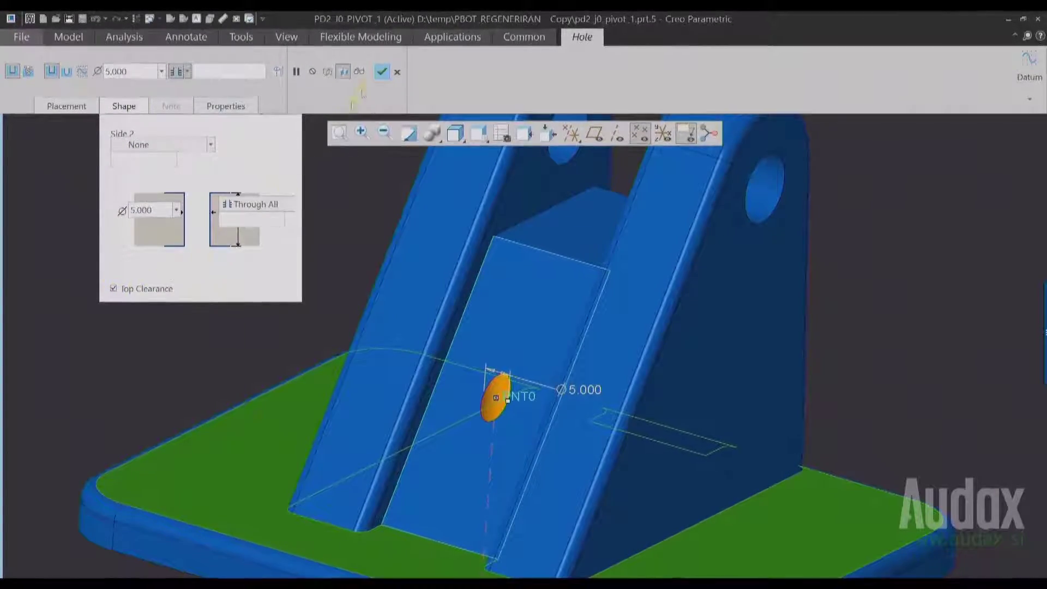
{"action": "left_click", "coordinate": [383, 72]}
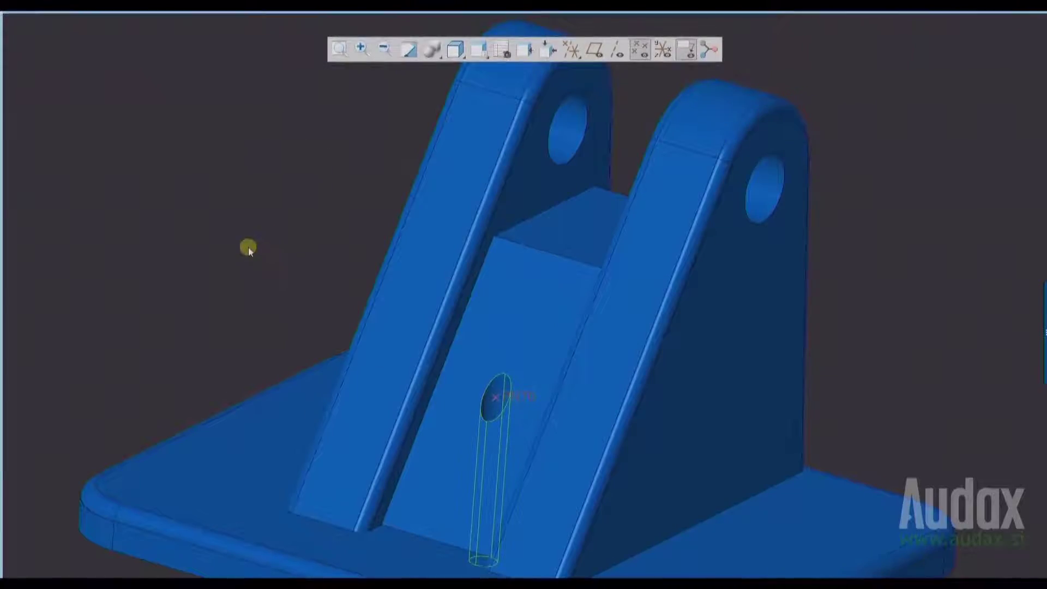
- Deselect the hole, leave full-screen mode, and hide the datum points
{"action": "left_click", "coordinate": [247, 246]}
{"action": "key", "text": "F11"}
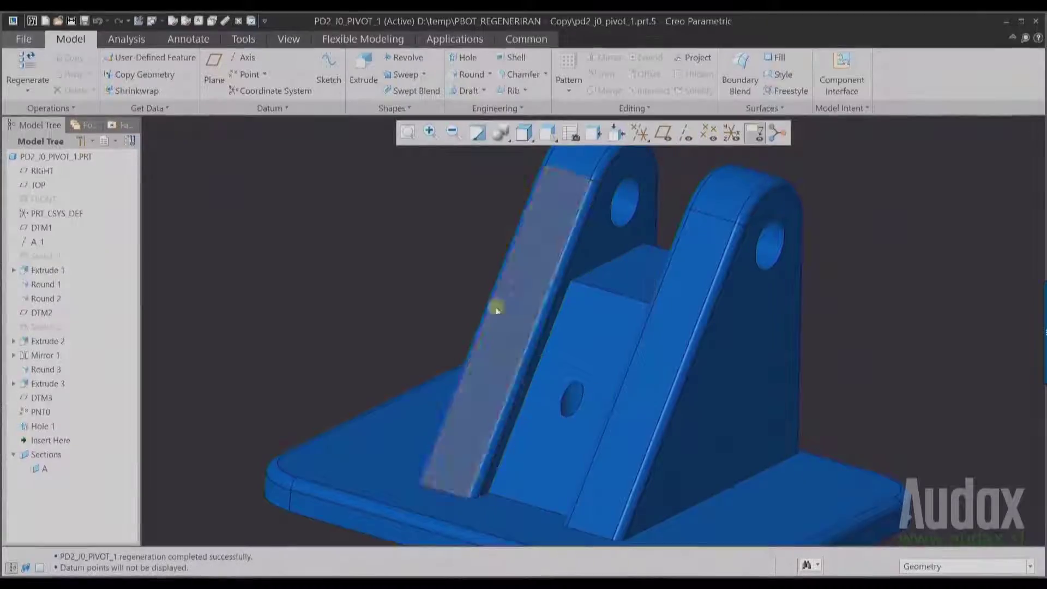
- Sketch text about 12.2 mm high on the base plate's top face in front of the lugs, taking its content from parameter PODJETJE
{"action": "left_click", "coordinate": [365, 460]}
{"action": "left_click", "coordinate": [426, 409]}
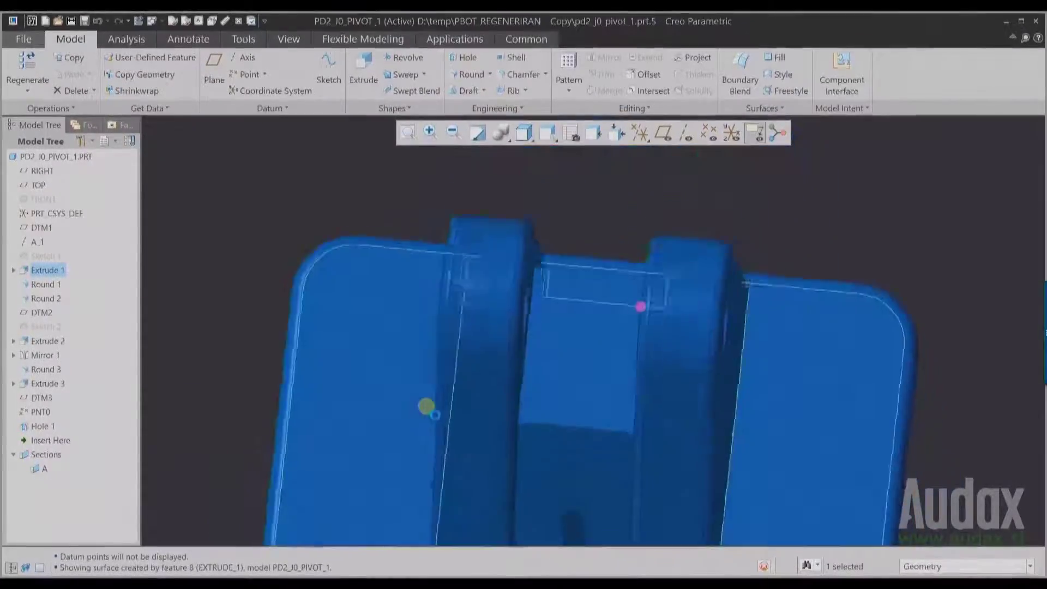
{"action": "scroll", "coordinate": [594, 450], "scroll_direction": "up", "scroll_amount": 4}
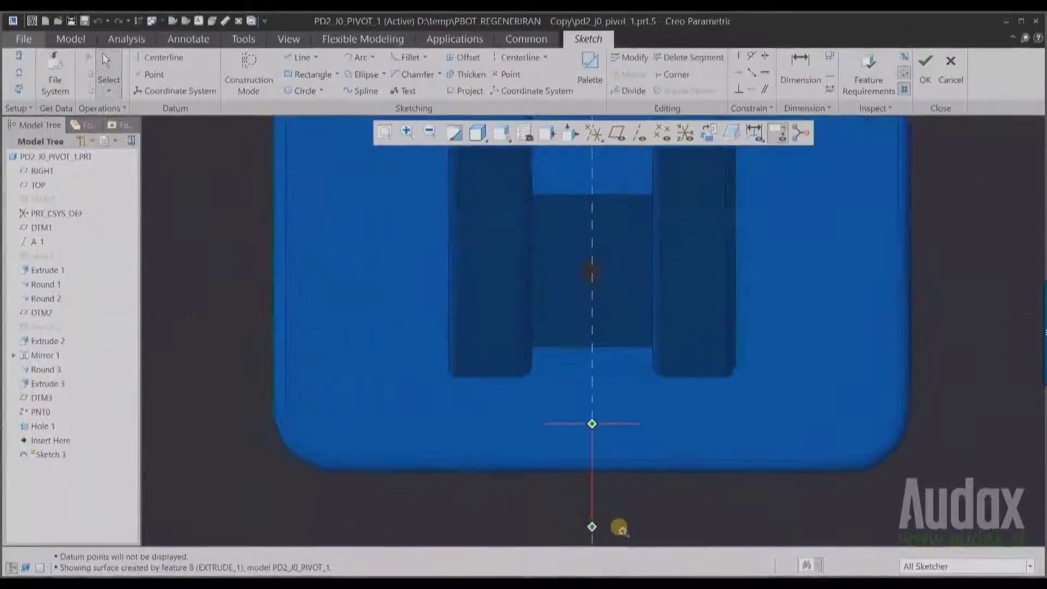
{"action": "left_click", "coordinate": [434, 444]}
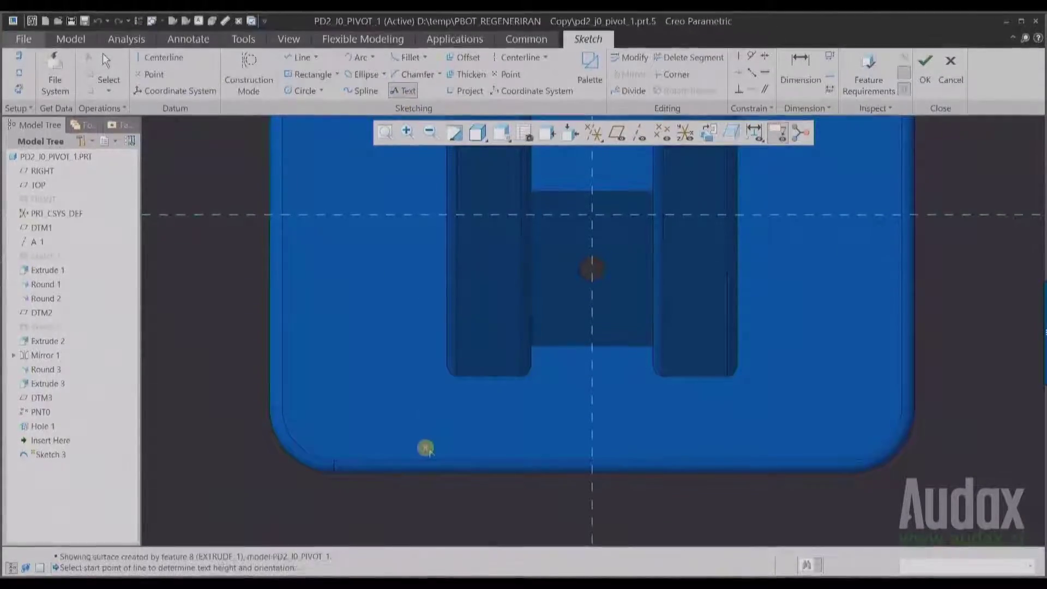
{"action": "left_click", "coordinate": [430, 387]}
{"action": "left_click_drag", "start_coordinate": [526, 131], "coordinate": [227, 135]}
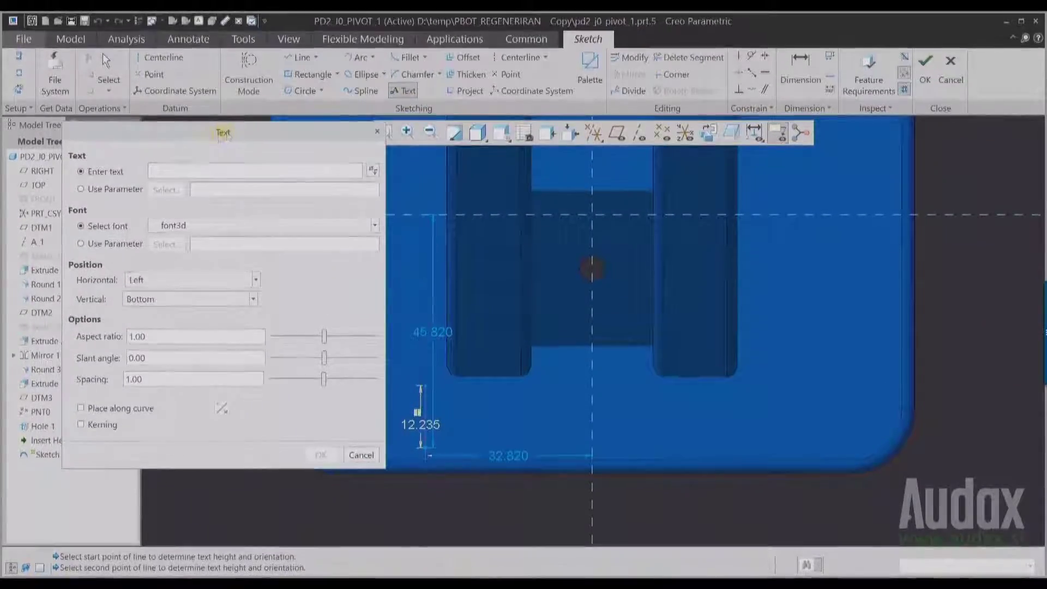
{"action": "left_click", "coordinate": [81, 189]}
{"action": "left_click", "coordinate": [638, 338]}
{"action": "left_click", "coordinate": [941, 460]}
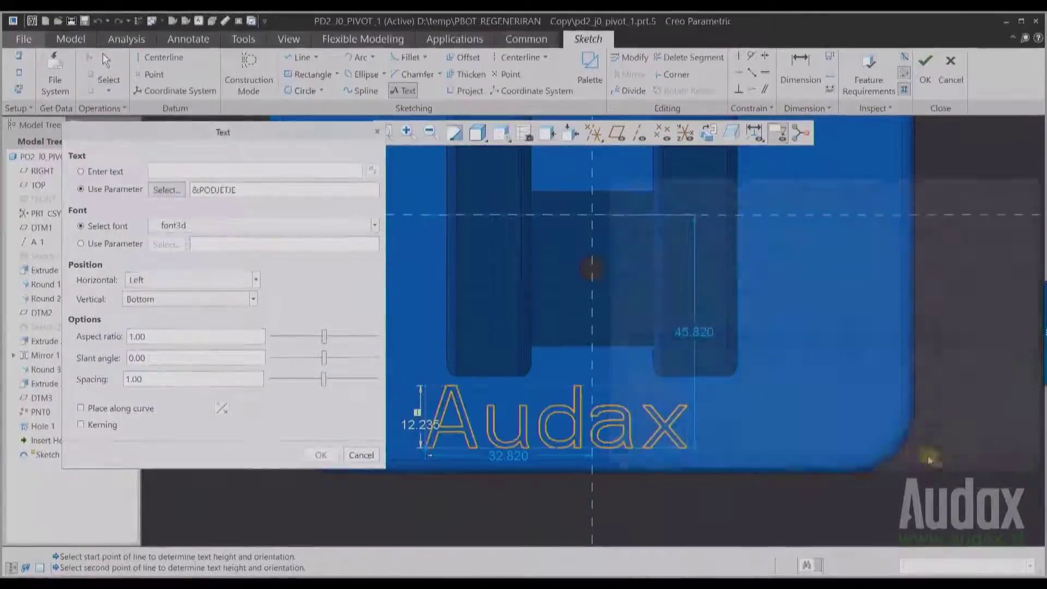
- Take the sketched text's font from the FONT parameter and accept the text settings
{"action": "left_click", "coordinate": [81, 243]}
{"action": "left_click", "coordinate": [166, 244]}
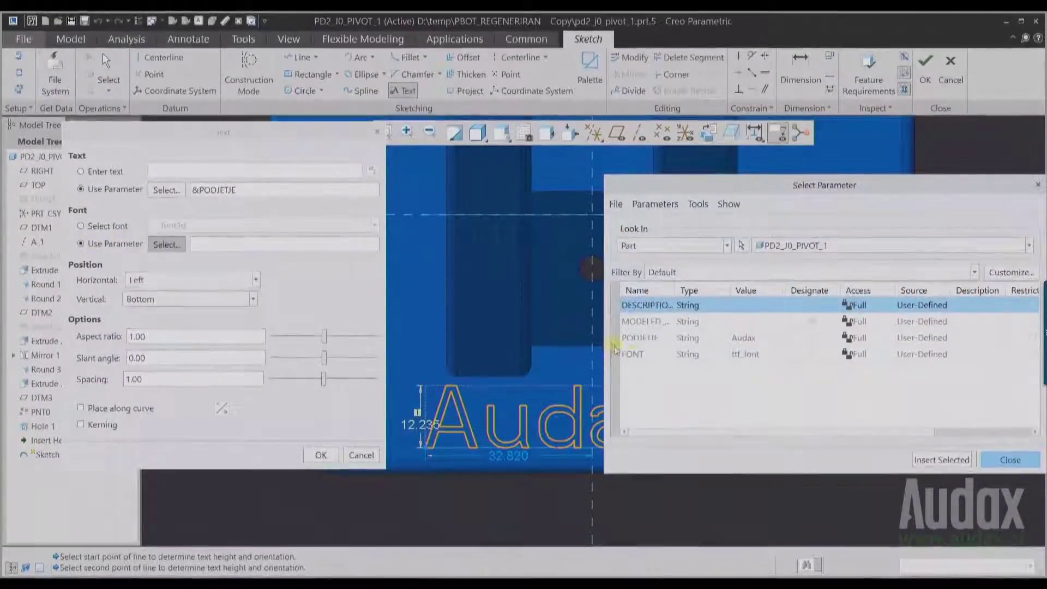
{"action": "left_click", "coordinate": [632, 355]}
{"action": "left_click", "coordinate": [939, 460]}
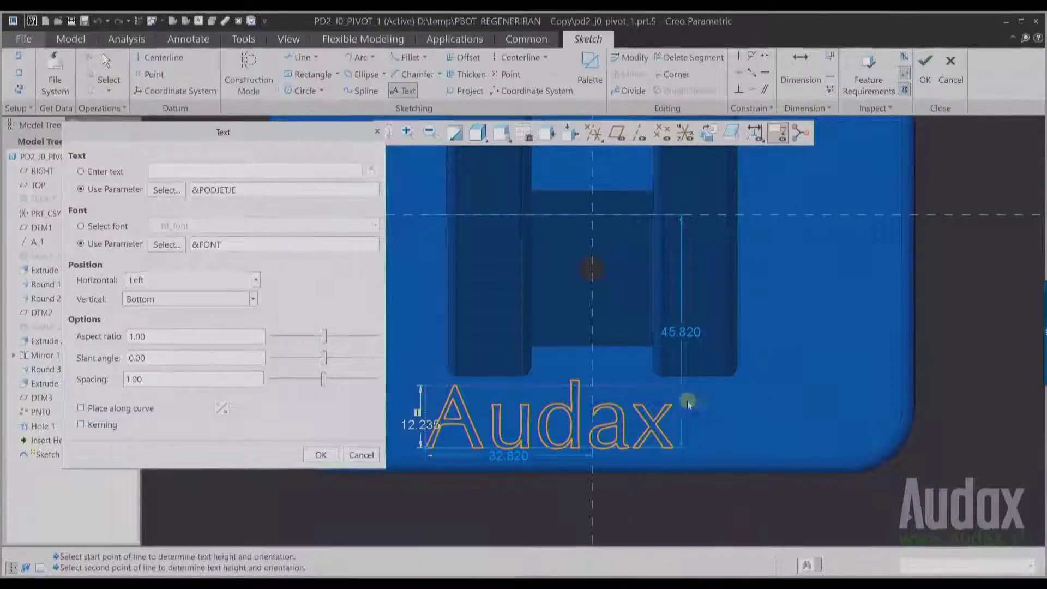
{"action": "left_click", "coordinate": [321, 455]}
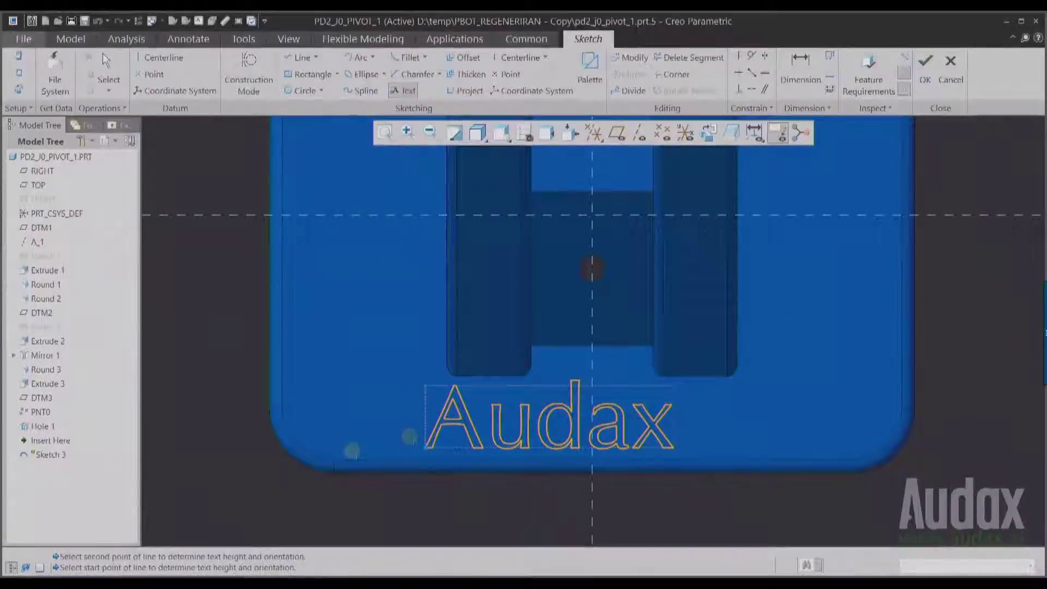
- Set the text height to 12 mm, its start 20 mm from the vertical reference and 45 mm from the horizontal one, and finish the sketch
{"action": "left_click", "coordinate": [475, 419]}
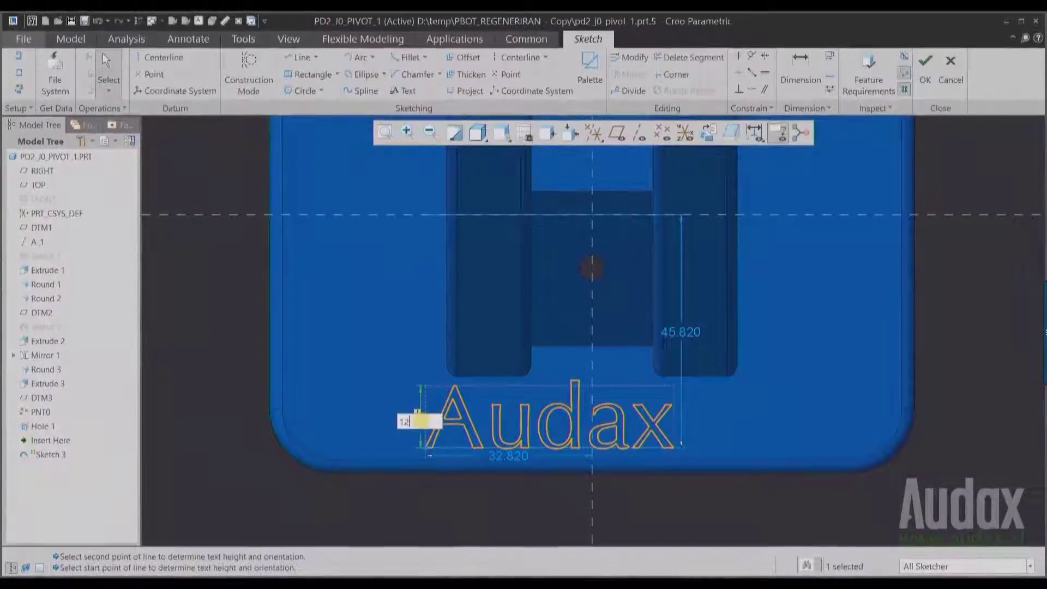
{"action": "key", "text": "Return"}
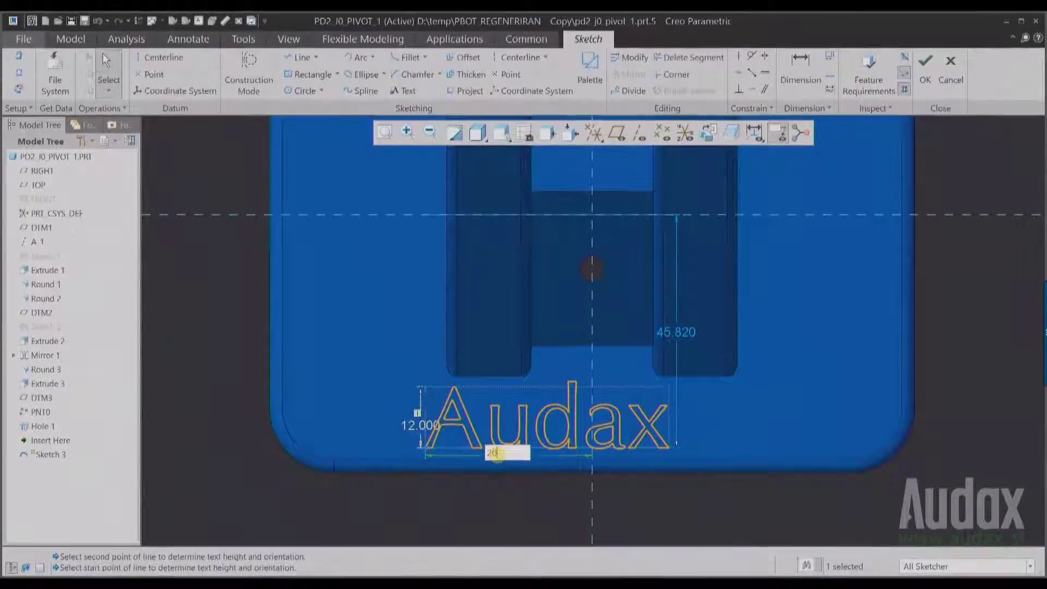
{"action": "key", "text": "Return"}
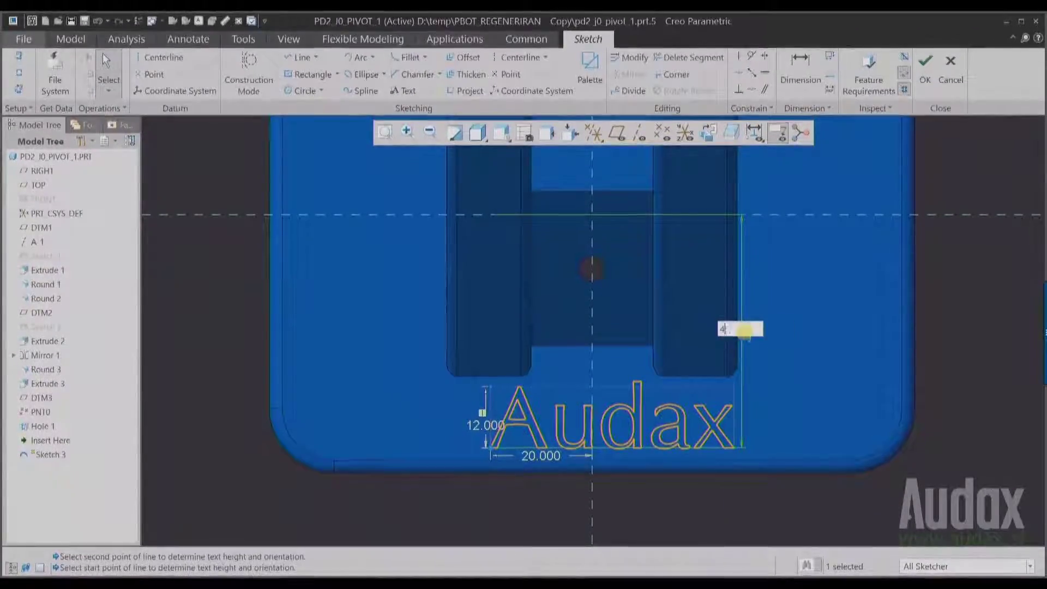
{"action": "left_click", "coordinate": [926, 74]}
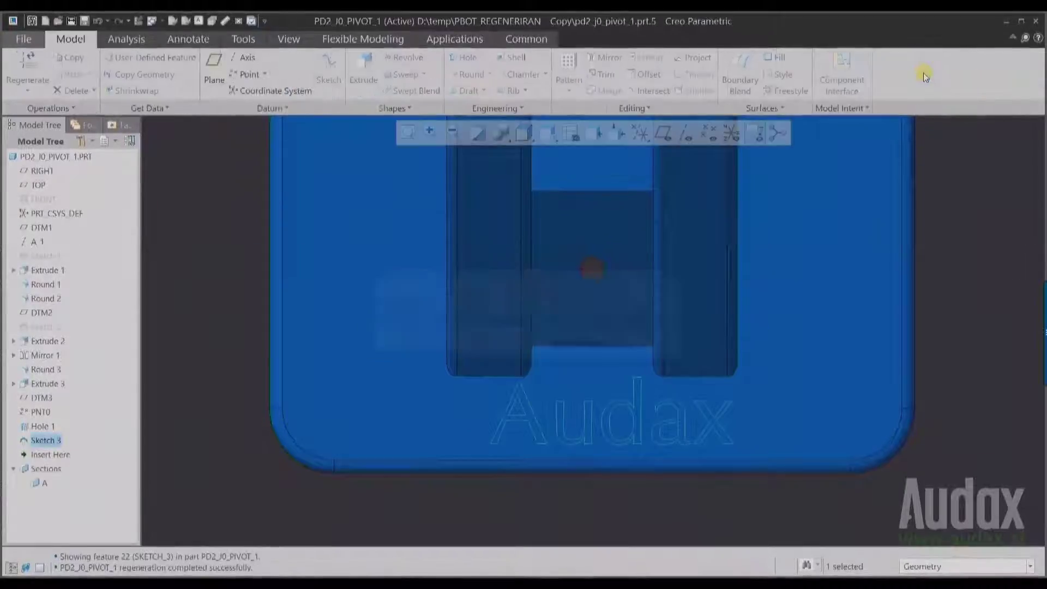
- Change the value of the part's PODJETJE parameter to "Audax d.o.o"
{"action": "left_click", "coordinate": [244, 39]}
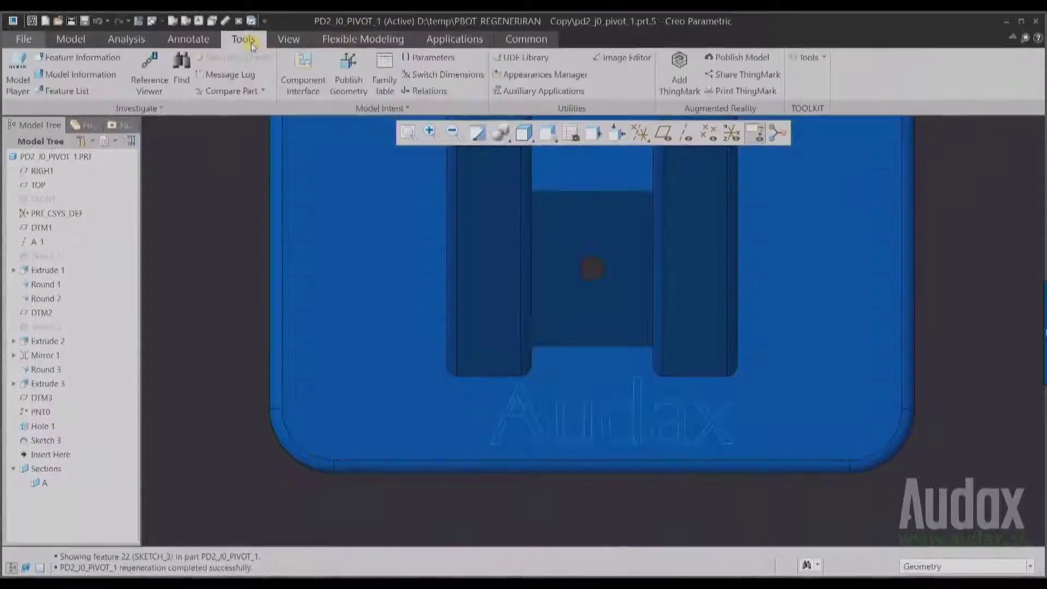
{"action": "left_click", "coordinate": [433, 58]}
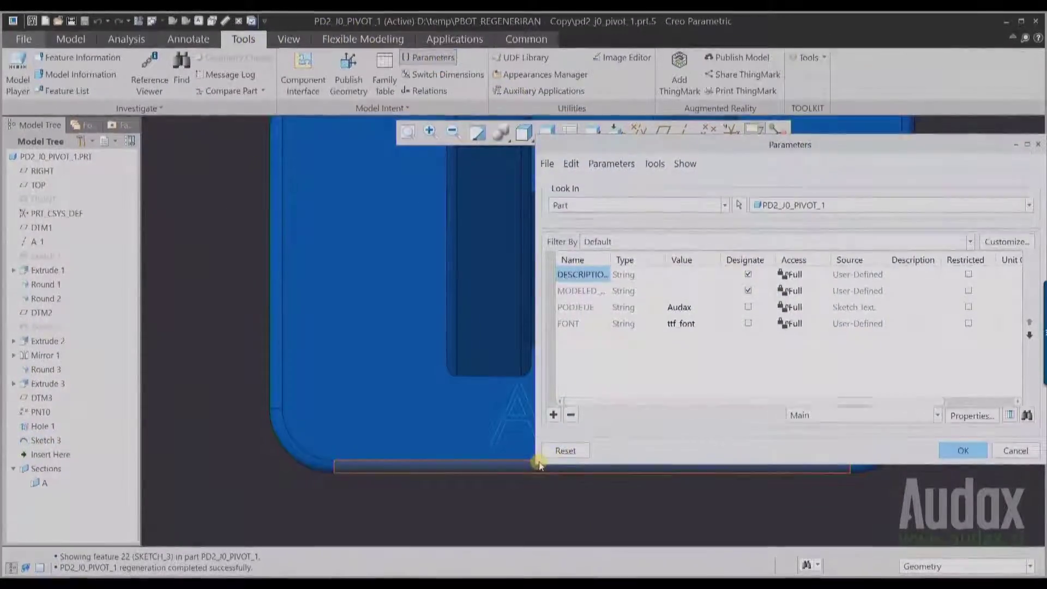
{"action": "left_click_drag", "start_coordinate": [536, 465], "coordinate": [687, 520]}
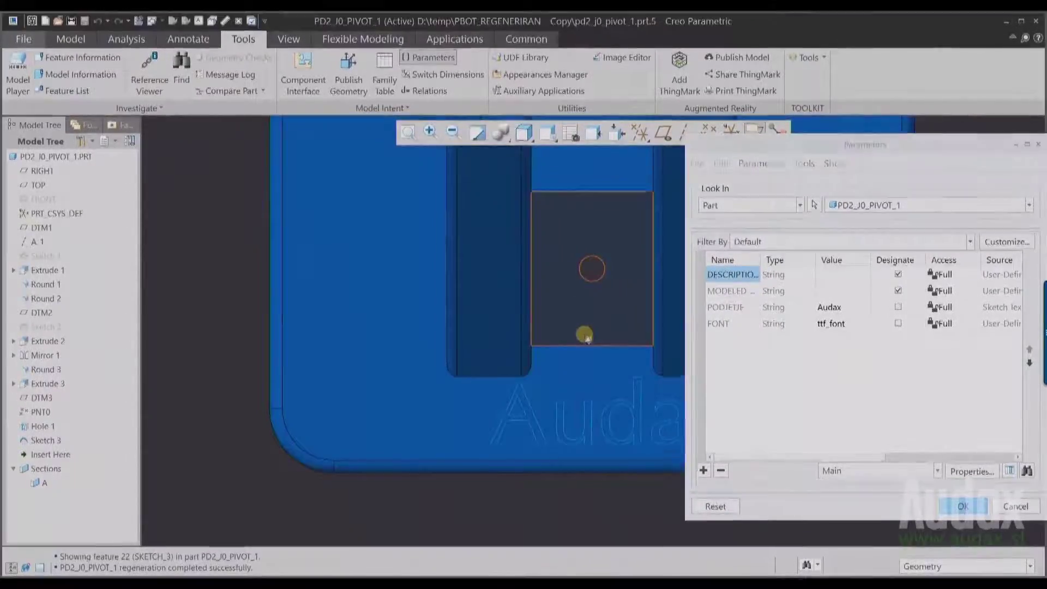
{"action": "middle_click_drag", "start_coordinate": [585, 335], "coordinate": [430, 324], "text": "shift"}
{"action": "left_click", "coordinate": [853, 308]}
{"action": "left_click", "coordinate": [853, 309]}
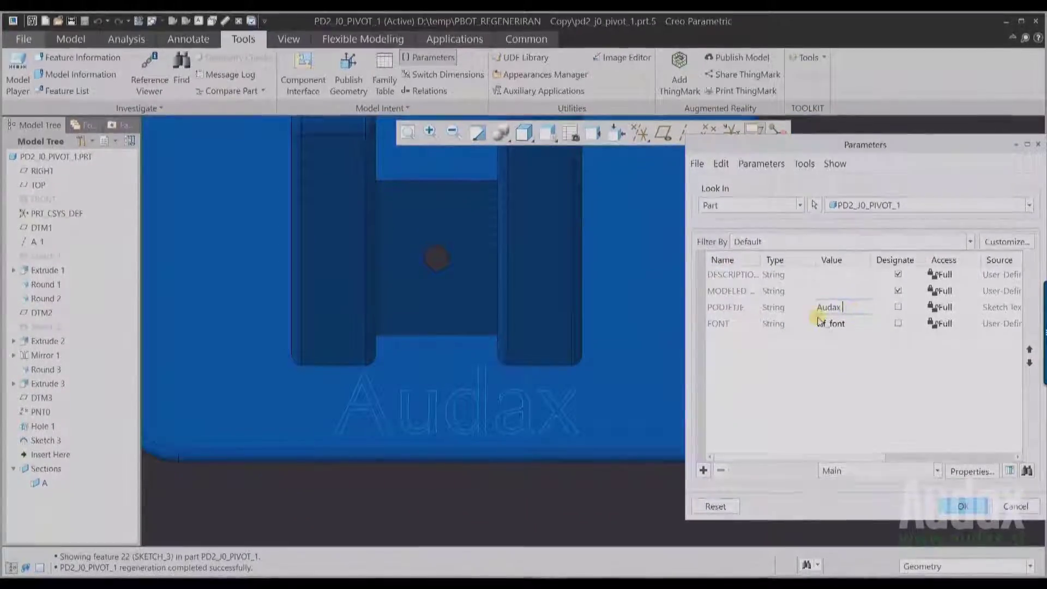
{"action": "type", "text": "d.o.o"}
{"action": "key", "text": "Return"}
{"action": "left_click", "coordinate": [963, 506]}
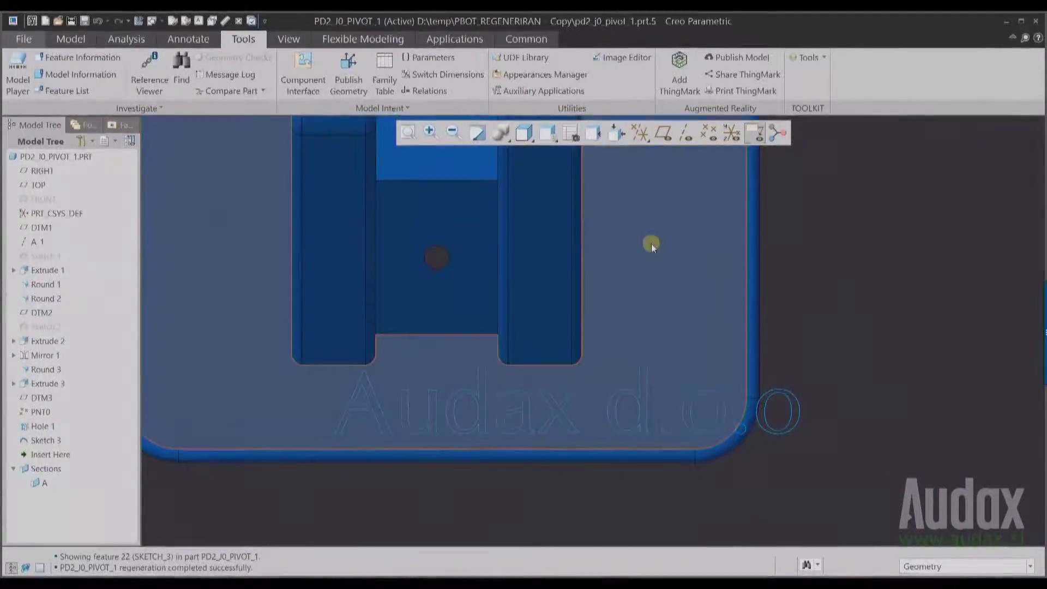
- Change the value of the part's FONT parameter to a different font
{"action": "left_click", "coordinate": [434, 58]}
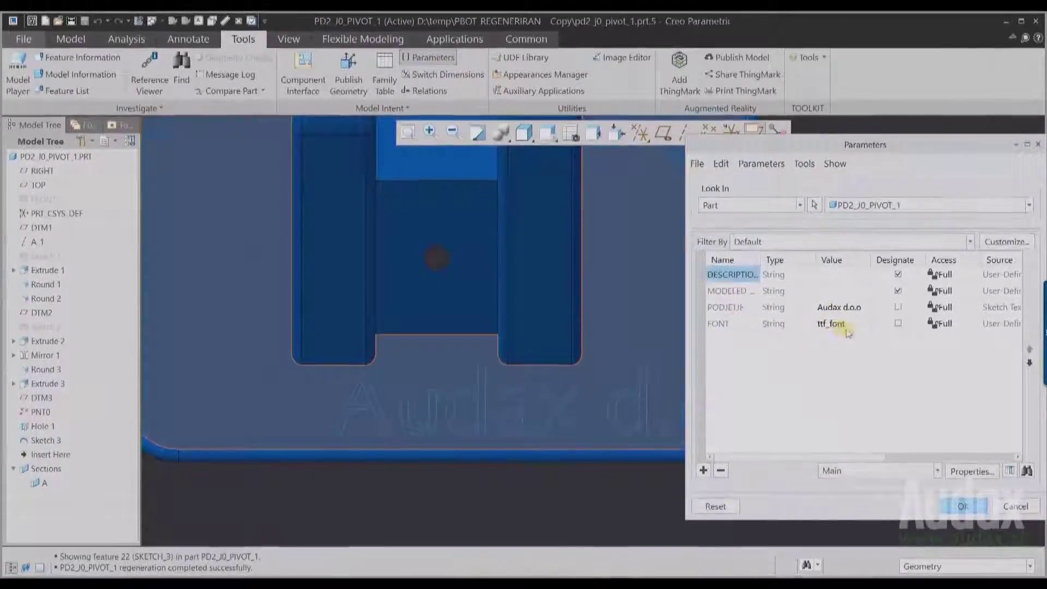
{"action": "left_click", "coordinate": [829, 324]}
{"action": "left_click", "coordinate": [964, 506]}
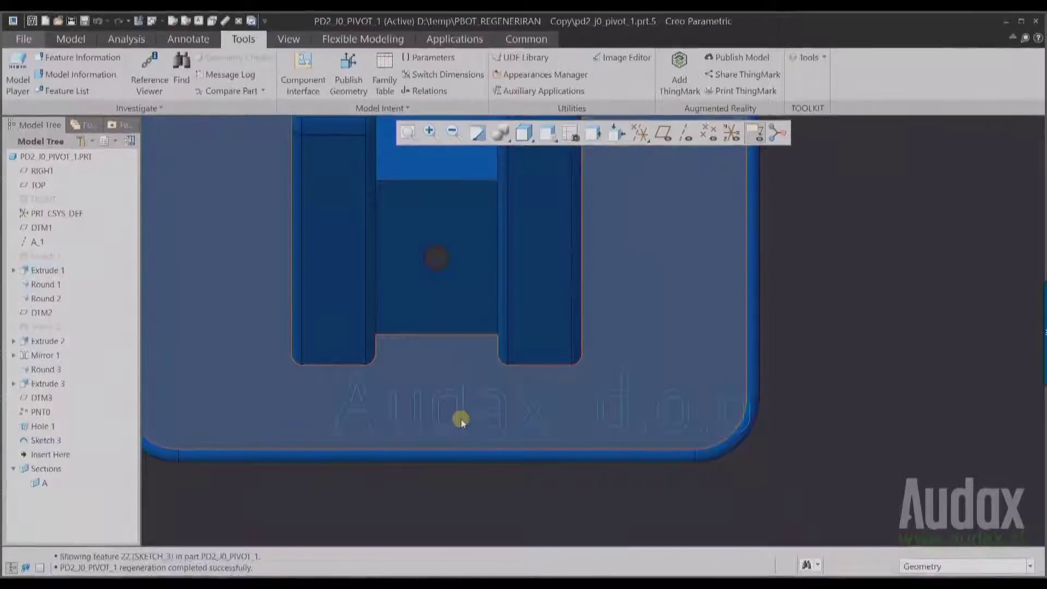
- Edit the text sketch, set the text's offset from the vertical reference to 40 mm, and finish the sketch
{"action": "left_click", "coordinate": [457, 420]}
{"action": "left_click", "coordinate": [456, 419]}
{"action": "left_click", "coordinate": [481, 354]}
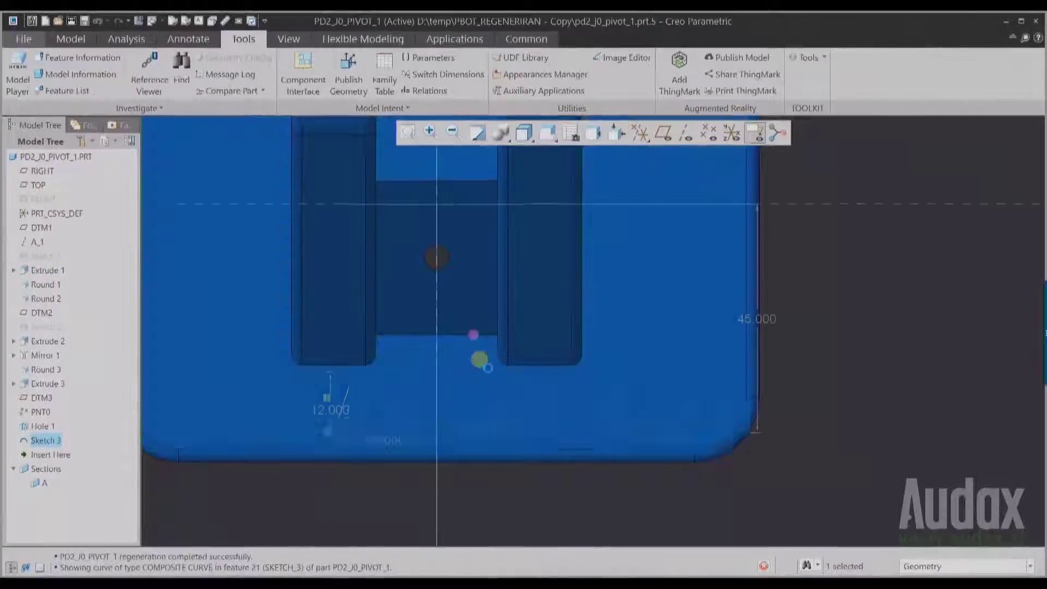
{"action": "double_click", "coordinate": [384, 437]}
{"action": "type", "text": "40"}
{"action": "key", "text": "Return"}
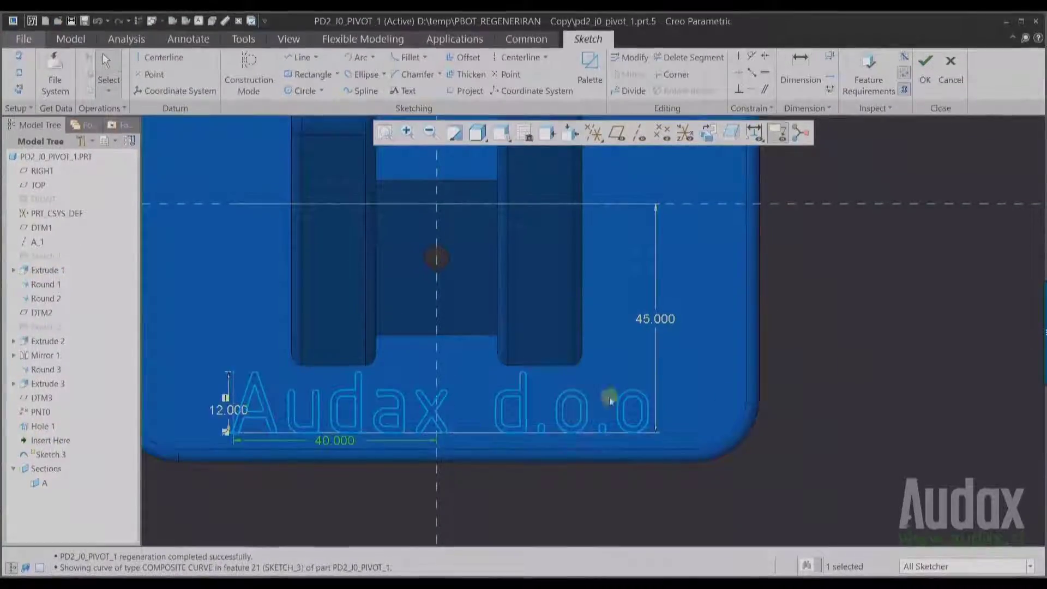
{"action": "left_click", "coordinate": [926, 68]}
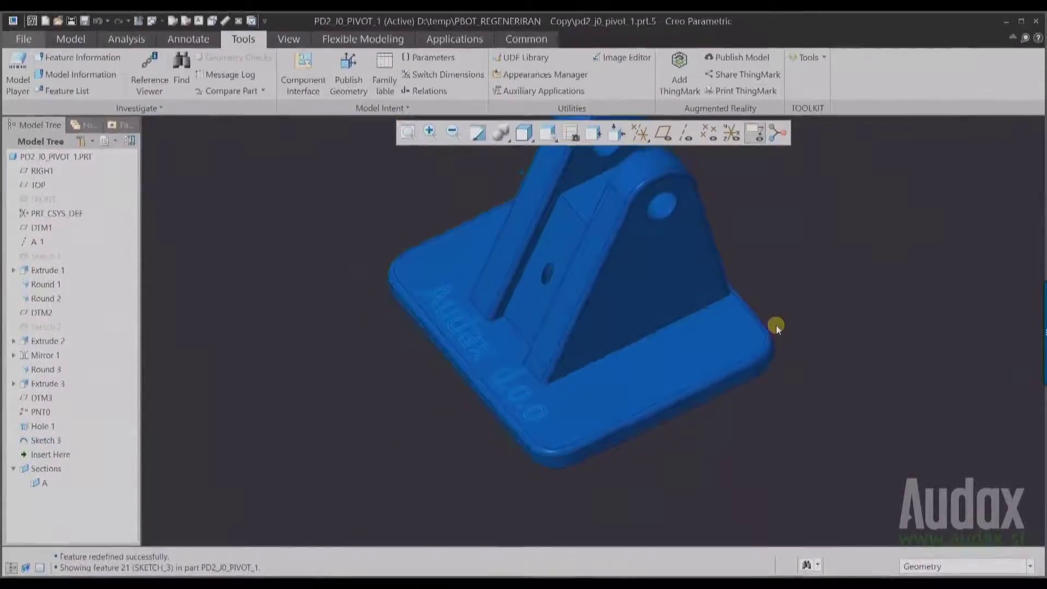
- Assign steel.mtl from the material library to the part and add fe30.mtl to the model as a second material
{"action": "right_click", "coordinate": [65, 157]}
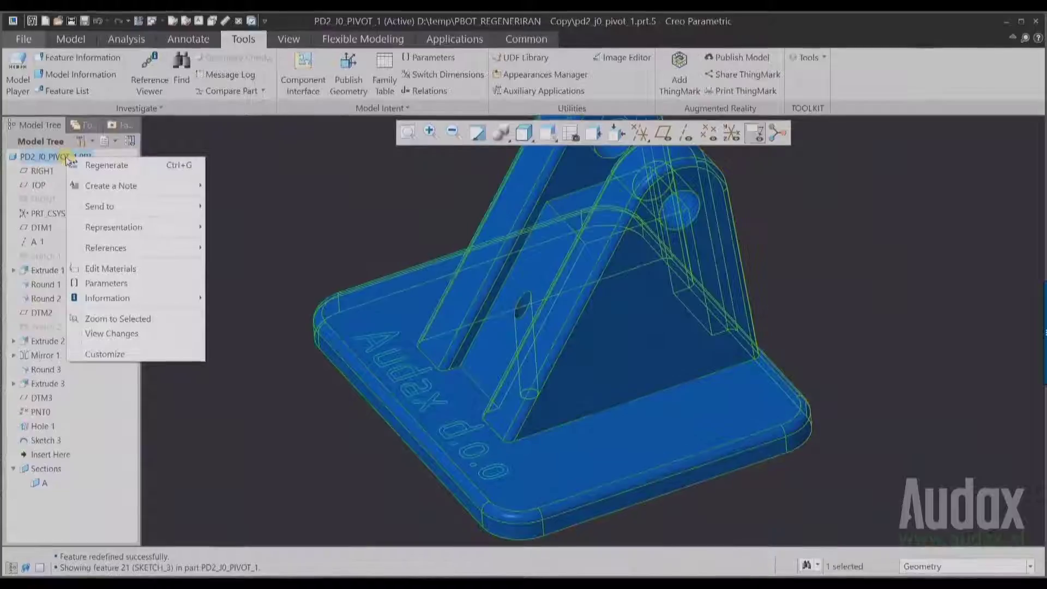
{"action": "left_click", "coordinate": [107, 269]}
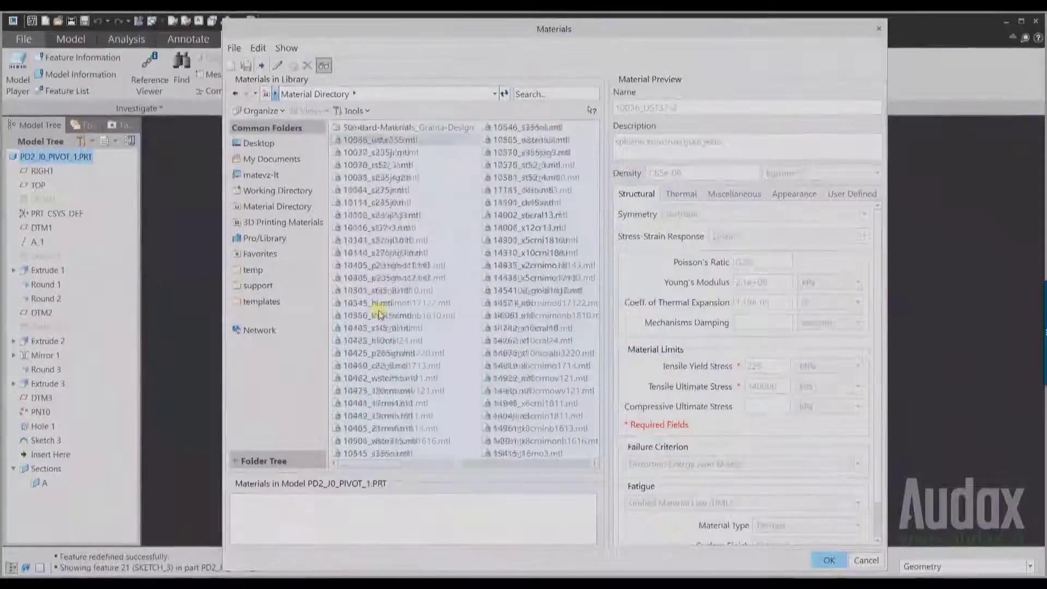
{"action": "scroll", "coordinate": [378, 315], "scroll_direction": "right", "scroll_amount": 3}
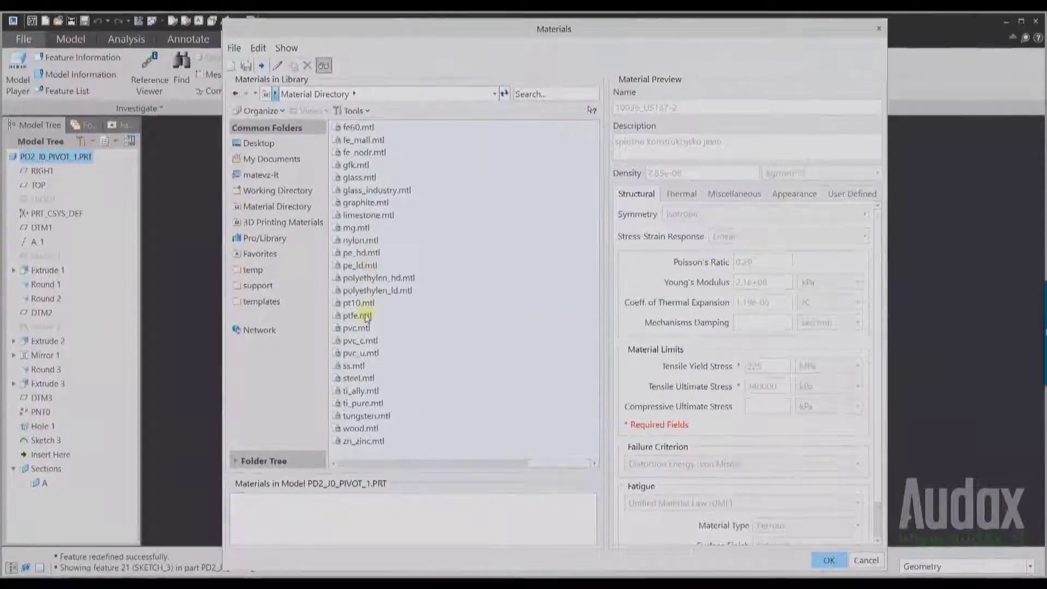
{"action": "left_click", "coordinate": [364, 379]}
{"action": "right_click", "coordinate": [365, 379]}
{"action": "left_click", "coordinate": [403, 342]}
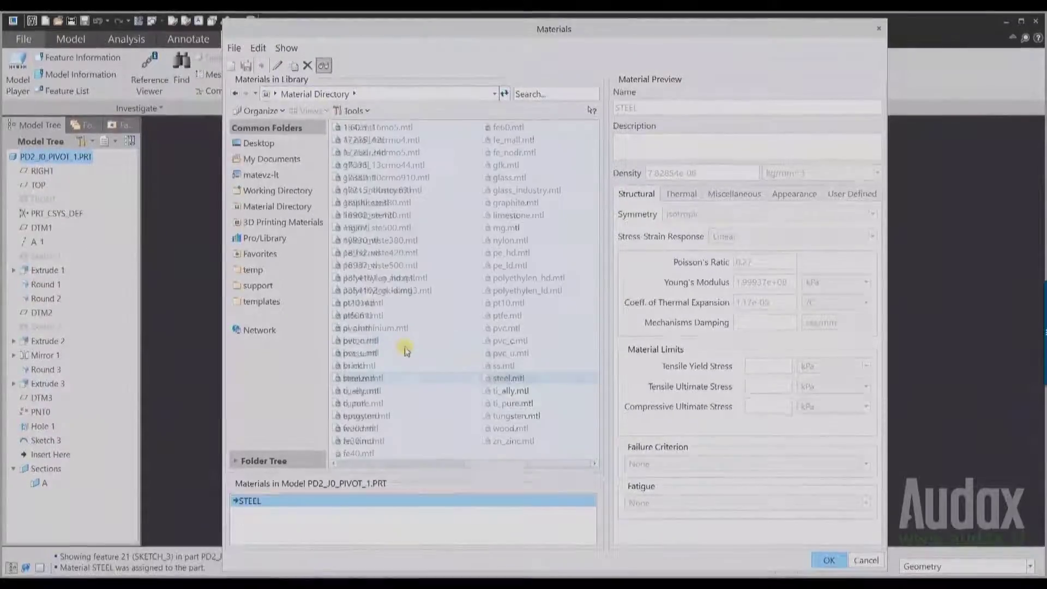
{"action": "right_click", "coordinate": [360, 443]}
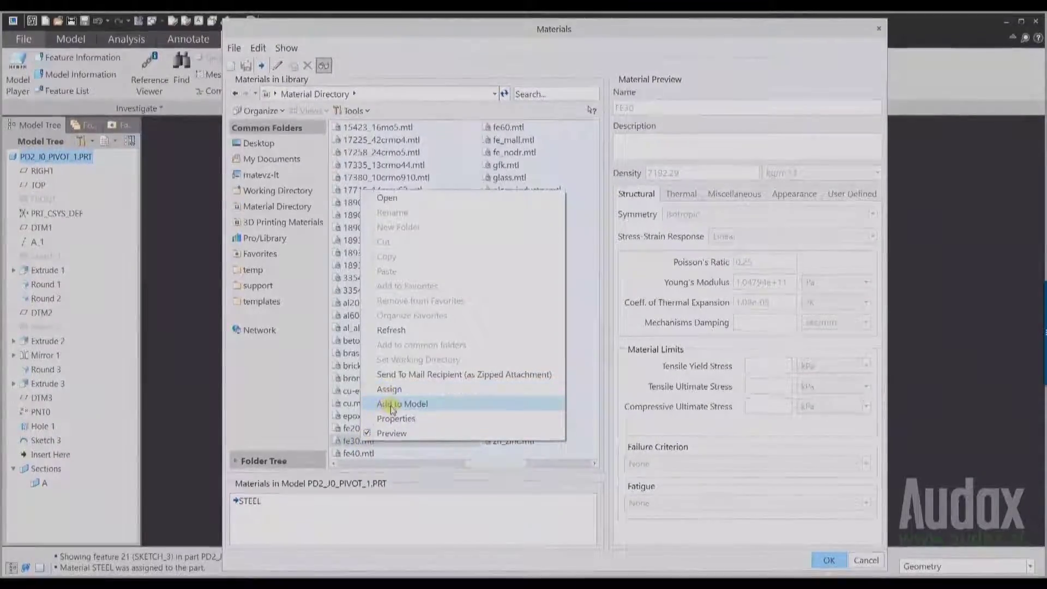
{"action": "left_click", "coordinate": [826, 562]}
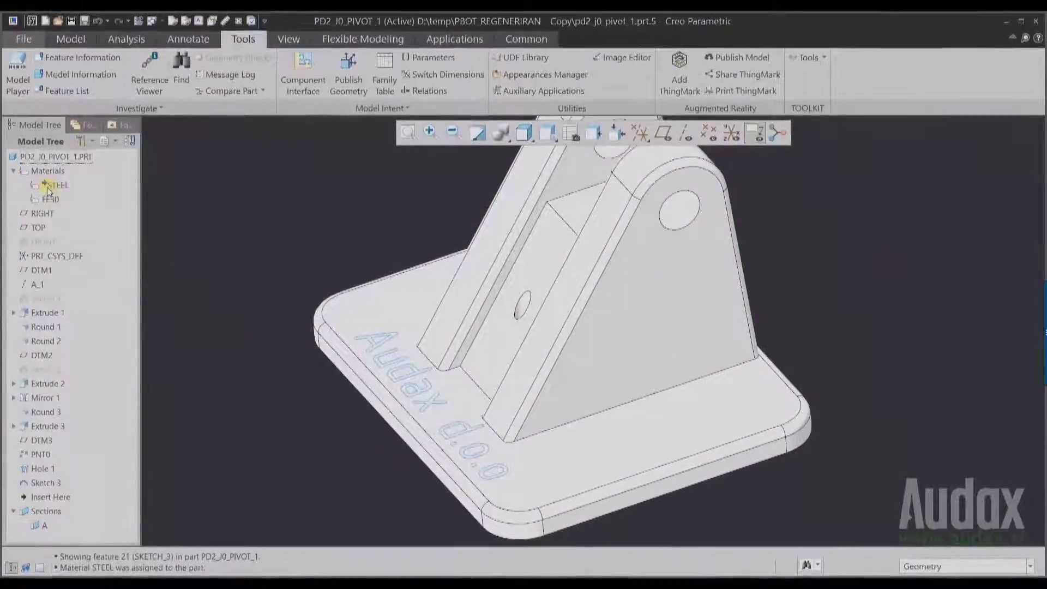
- Assign the FE30 material to the part and switch the assignment back to STEEL
{"action": "right_click", "coordinate": [50, 199]}
{"action": "left_click", "coordinate": [68, 203]}
{"action": "left_click", "coordinate": [575, 325]}
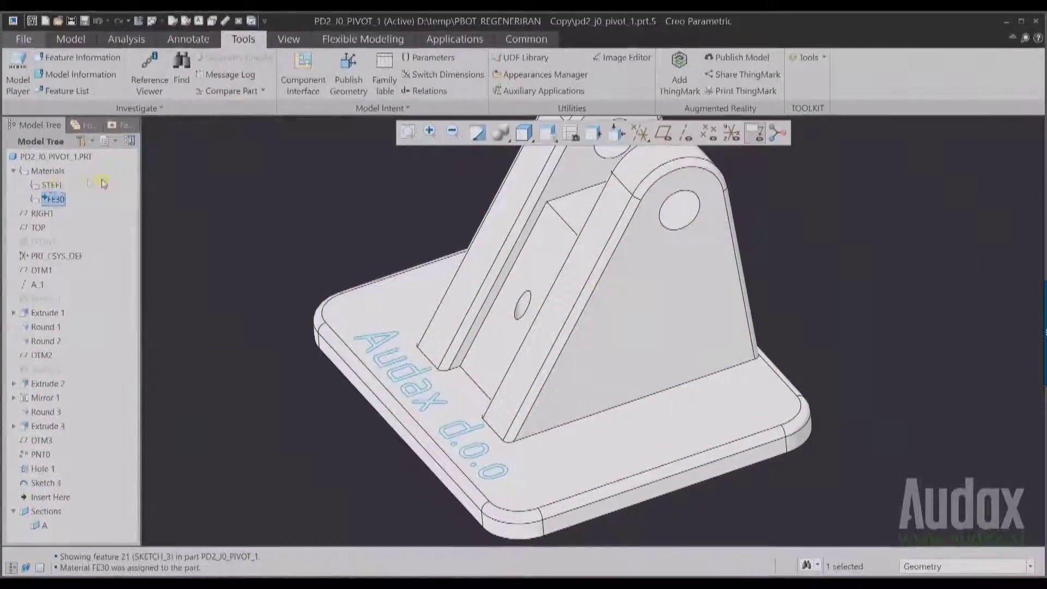
{"action": "left_click", "coordinate": [76, 193]}
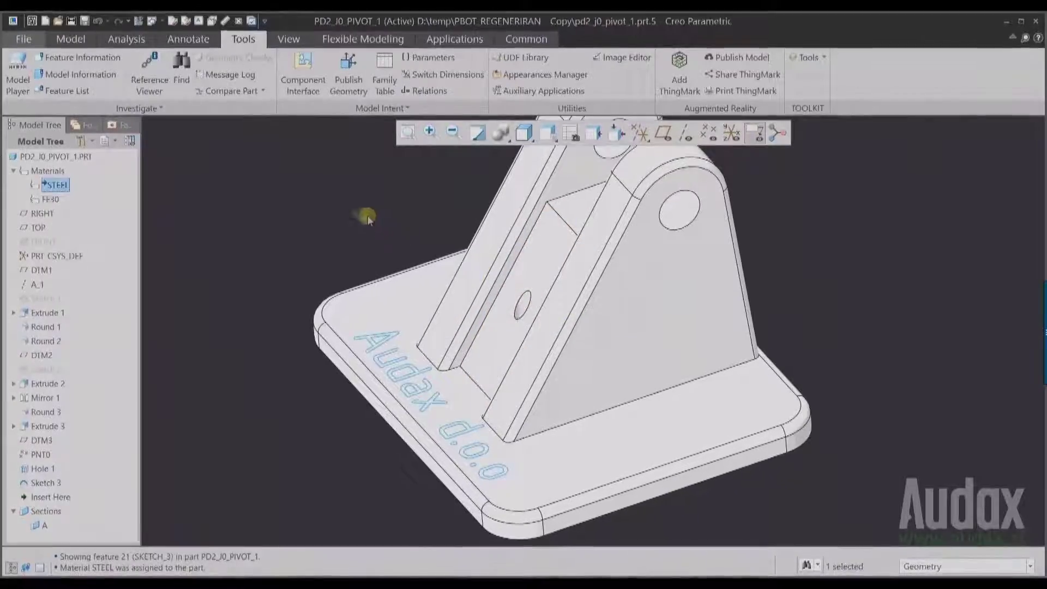
- Activate the Master Appearance state and apply the yellow-orange appearance to the whole part
{"action": "left_click", "coordinate": [571, 134]}
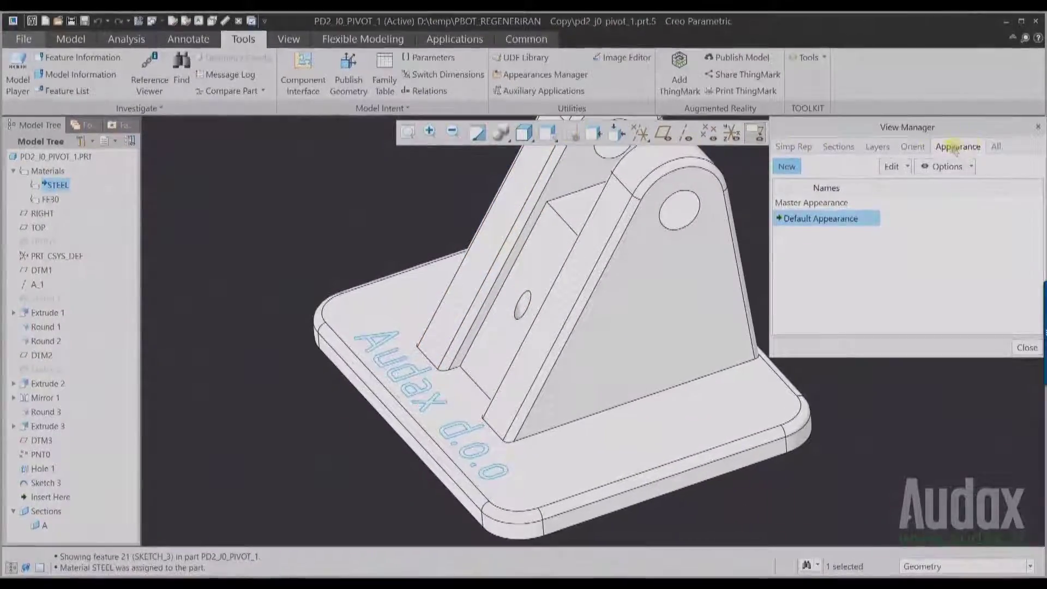
{"action": "double_click", "coordinate": [812, 203]}
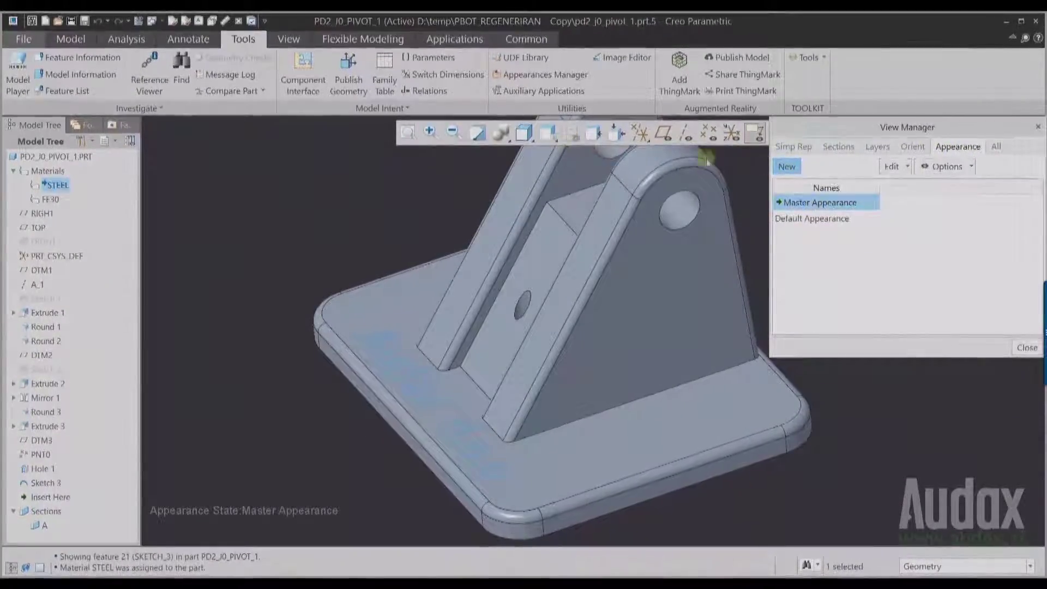
{"action": "left_click", "coordinate": [288, 38]}
{"action": "left_click", "coordinate": [139, 70]}
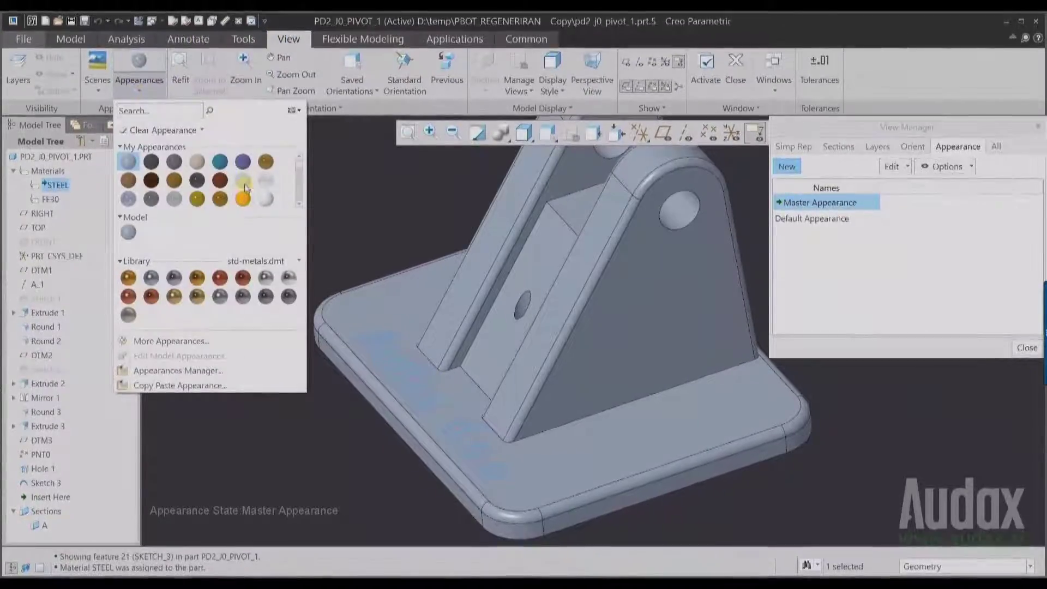
{"action": "left_click", "coordinate": [245, 200]}
{"action": "left_click", "coordinate": [139, 70]}
{"action": "left_click", "coordinate": [71, 158]}
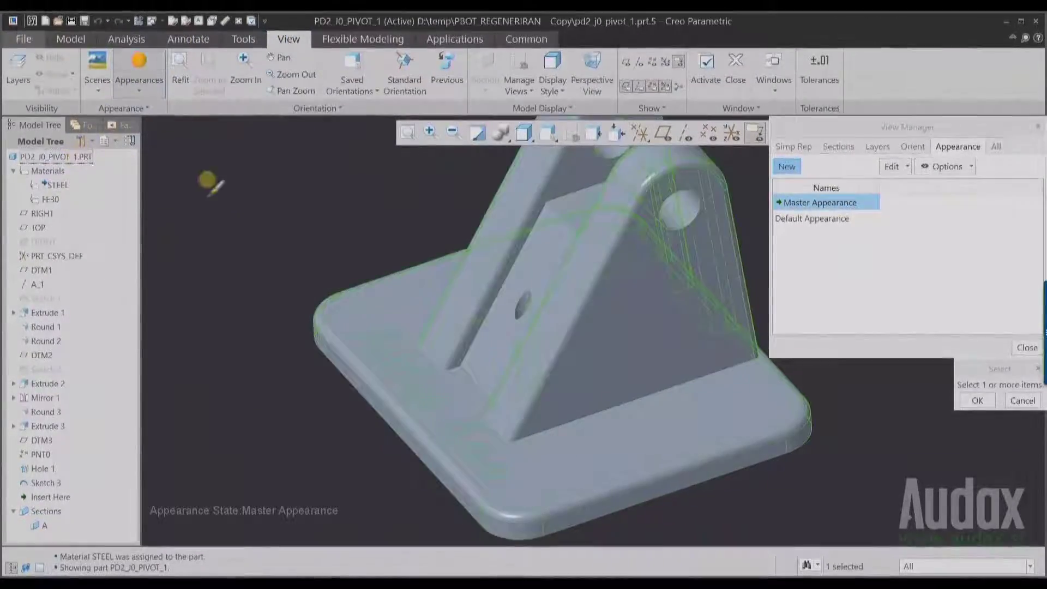
{"action": "middle_click", "coordinate": [340, 198]}
- Save the part's yellow-orange coloring as an appearance state named Rumen
{"action": "right_click", "coordinate": [836, 205]}
{"action": "left_click", "coordinate": [866, 226]}
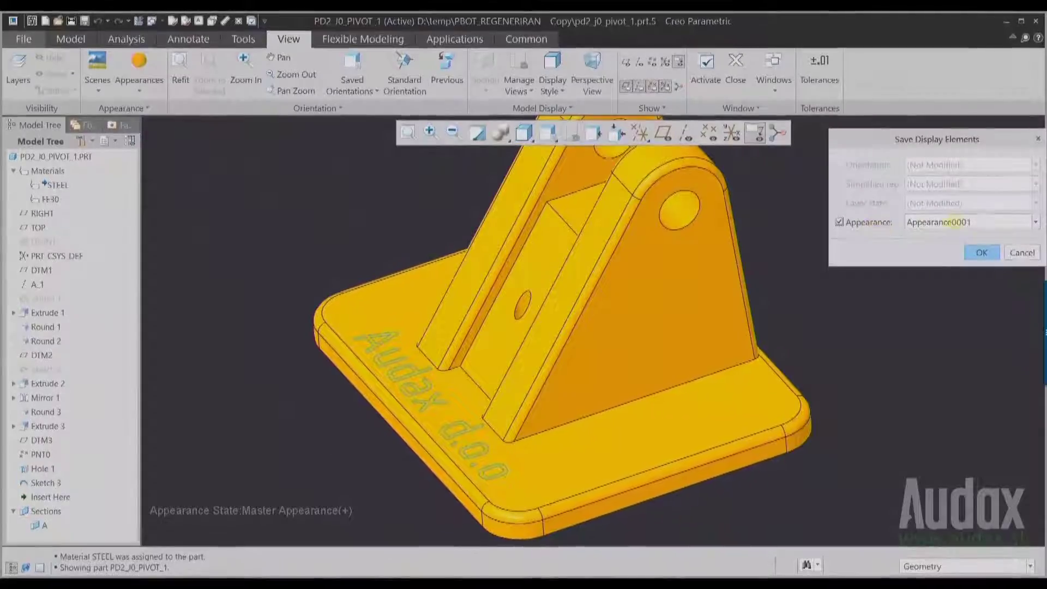
{"action": "left_click", "coordinate": [991, 253]}
- Reactivate the Master Appearance state and apply the dark blue appearance to the whole part
{"action": "double_click", "coordinate": [834, 219]}
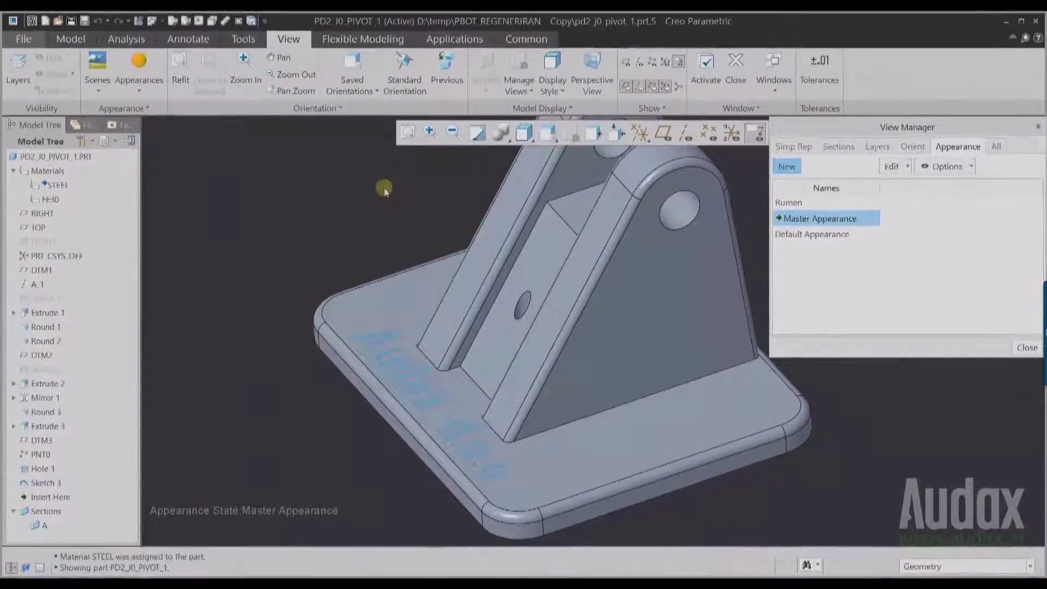
{"action": "left_click", "coordinate": [140, 88]}
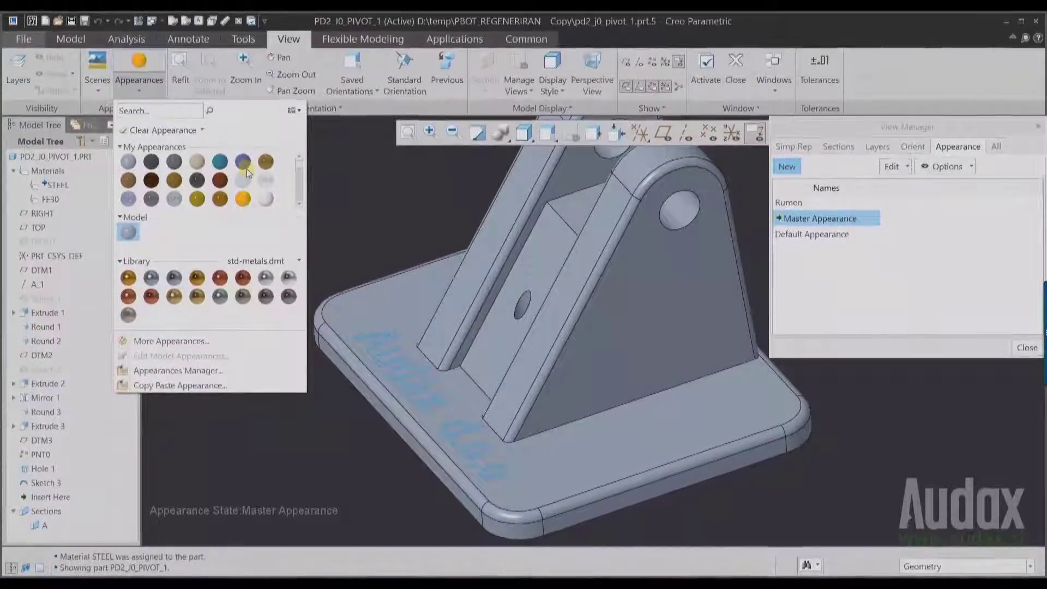
{"action": "scroll", "coordinate": [256, 179], "scroll_direction": "down", "scroll_amount": 3}
{"action": "left_click", "coordinate": [176, 200]}
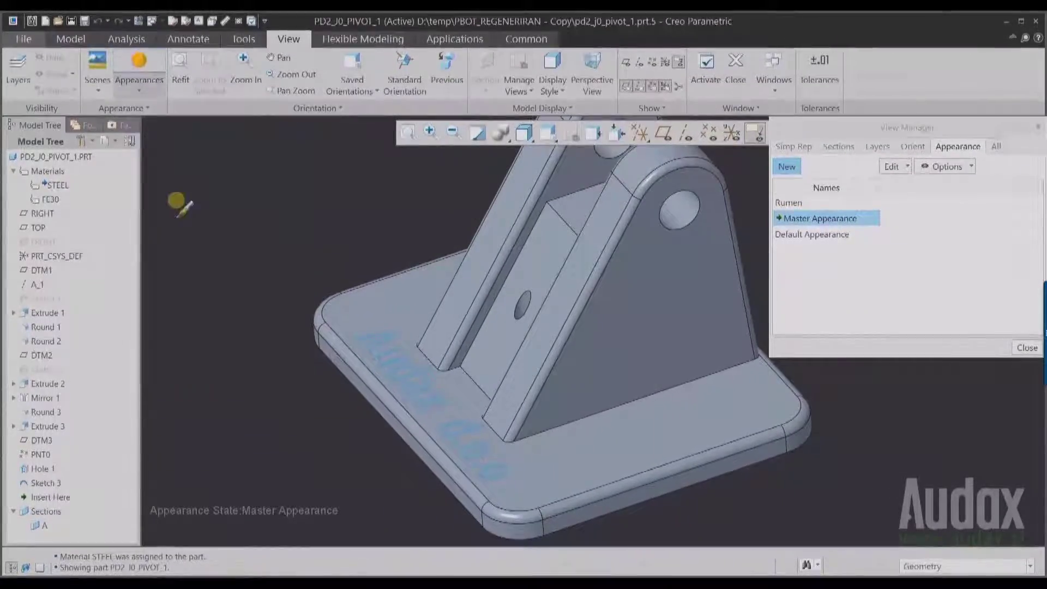
{"action": "left_click", "coordinate": [64, 157]}
{"action": "middle_click", "coordinate": [241, 178]}
- Save the part's blue coloring as an appearance state named moder
{"action": "right_click", "coordinate": [837, 227]}
{"action": "left_click", "coordinate": [867, 252]}
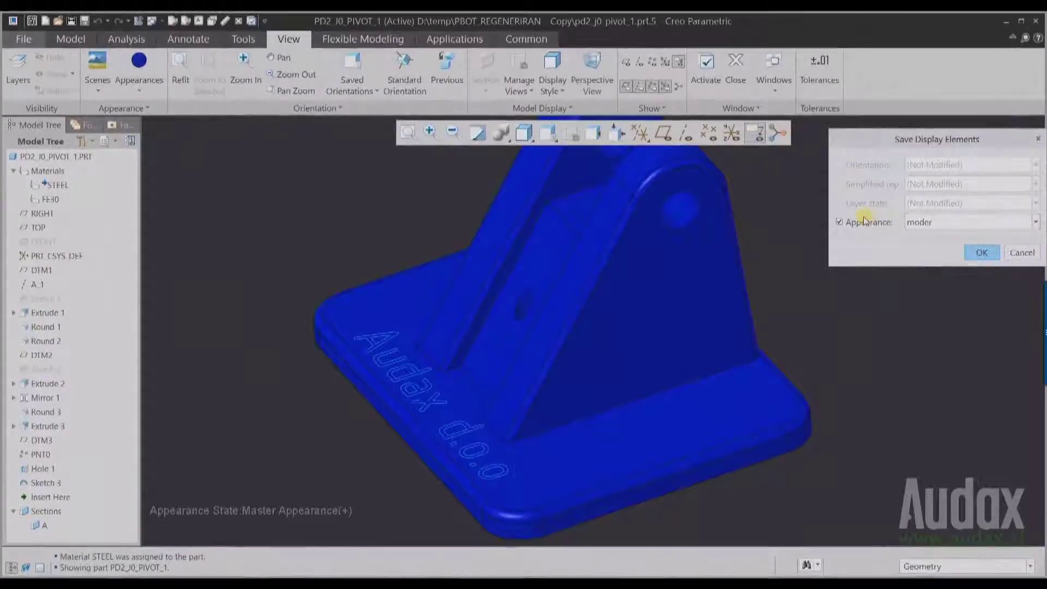
{"action": "left_click", "coordinate": [985, 256]}
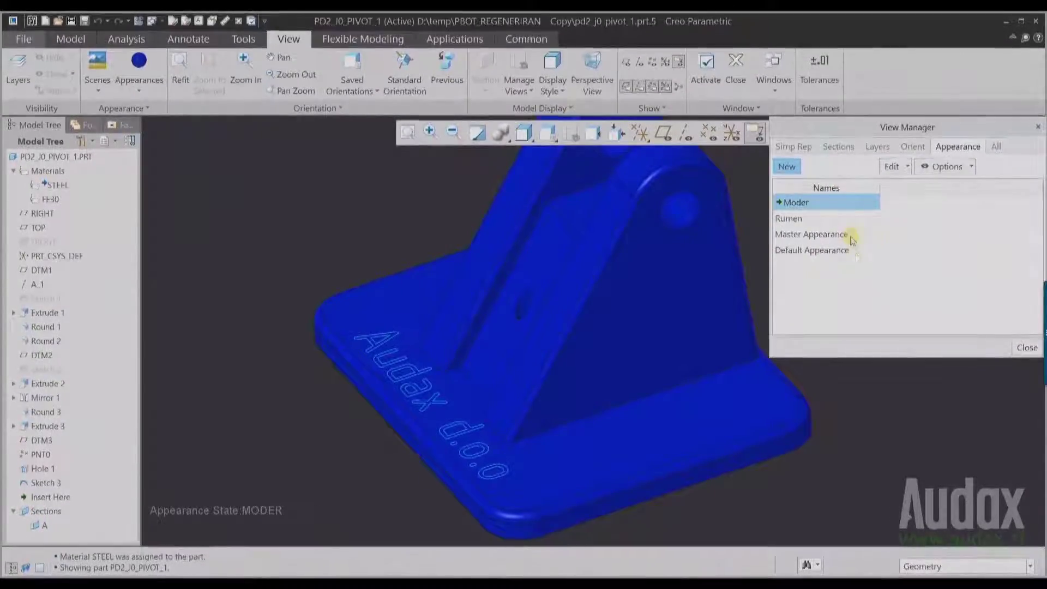
- Preview the Master Appearance, Rumen and Moder appearance states in turn, then close the view manager
{"action": "double_click", "coordinate": [800, 235]}
{"action": "double_click", "coordinate": [791, 218]}
{"action": "double_click", "coordinate": [794, 205]}
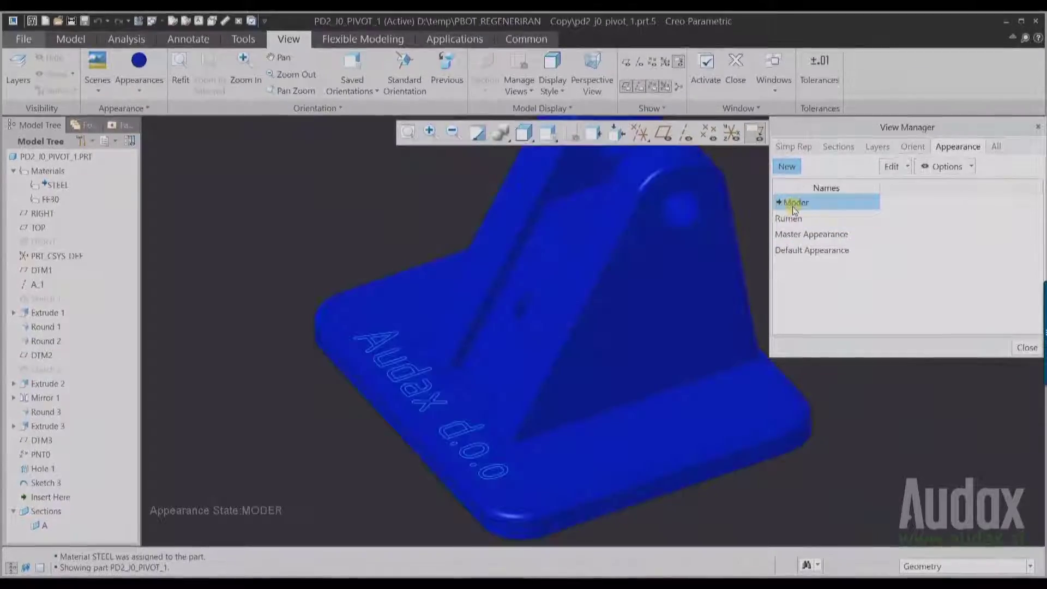
{"action": "left_click", "coordinate": [1027, 347]}
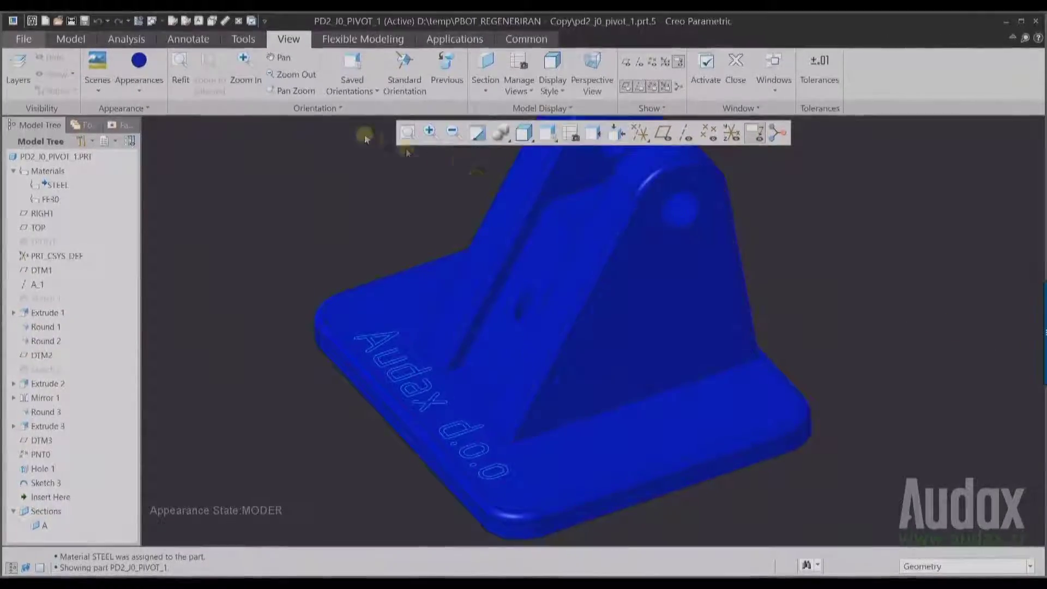
- Switch to the arm assembly and the full PBOT assembly, and examine the pivot bracket at the arm's base
{"action": "left_click", "coordinate": [196, 64]}
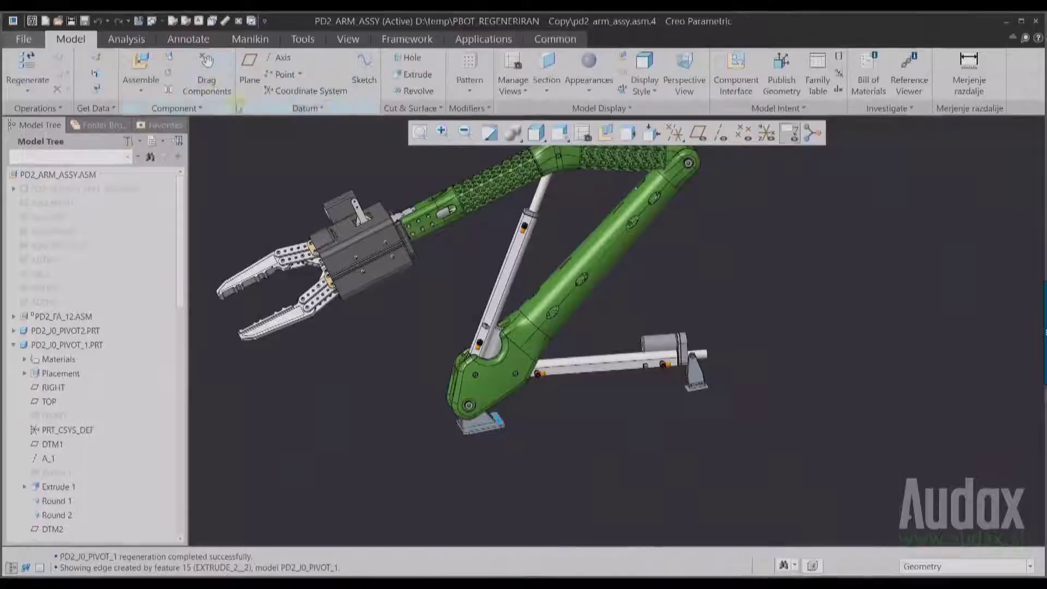
{"action": "middle_click_drag", "start_coordinate": [470, 401], "coordinate": [462, 394]}
{"action": "left_click", "coordinate": [188, 35]}
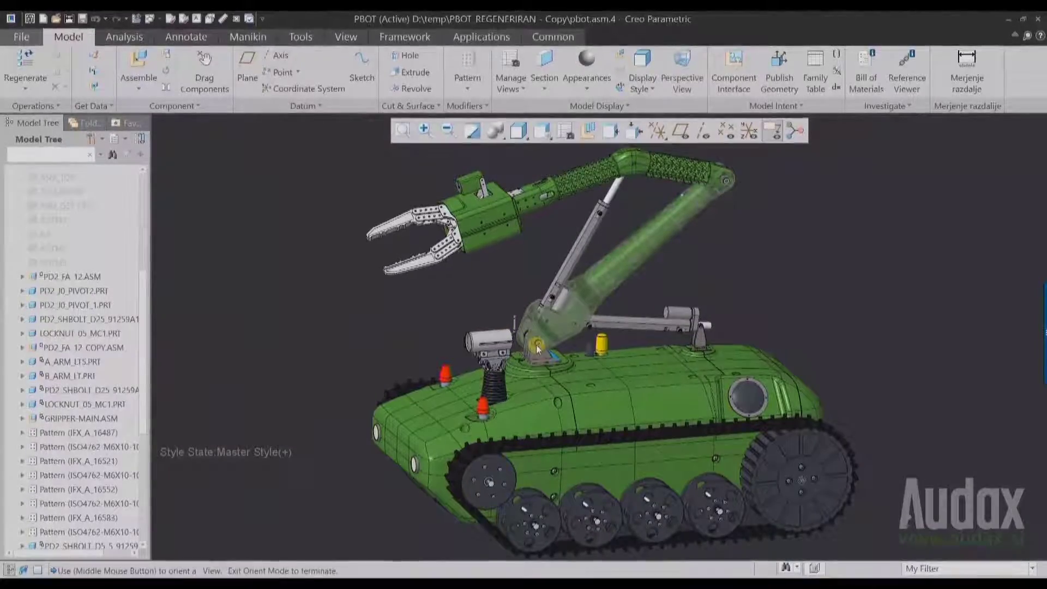
{"action": "scroll", "coordinate": [538, 352], "scroll_direction": "up", "scroll_amount": 5}
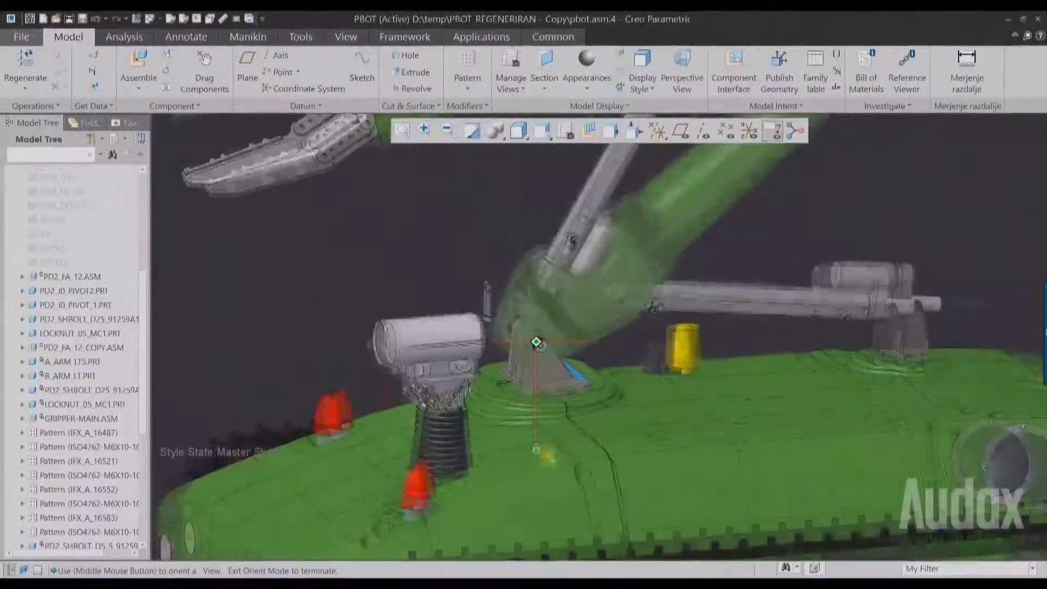
{"action": "scroll", "coordinate": [537, 349], "scroll_direction": "up", "scroll_amount": 3}
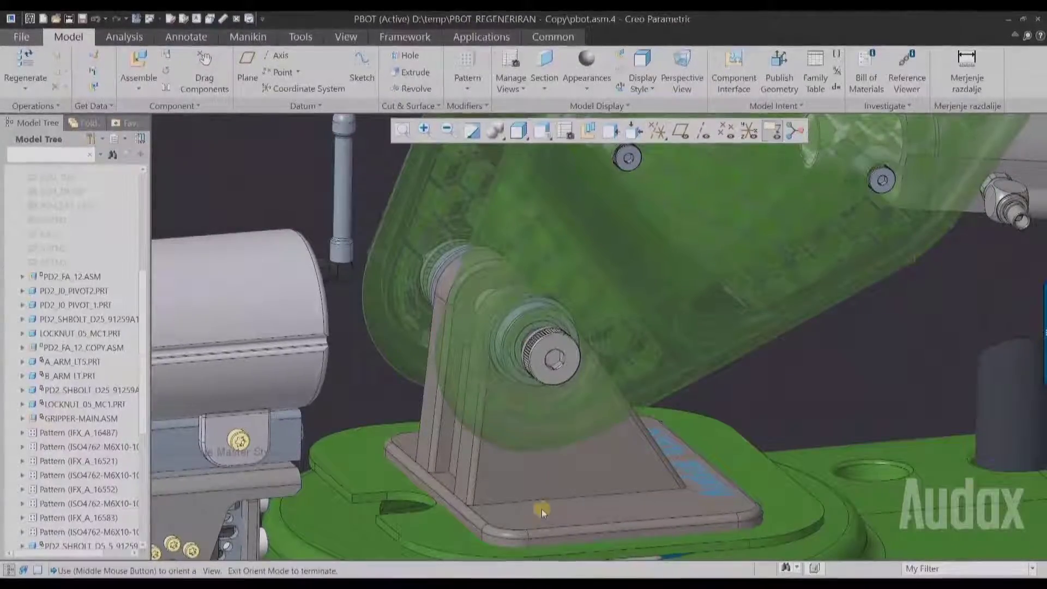
- Open the drawing pd2_j0_pivot_1.drw, filtering the file list to the Drawing type
{"action": "left_click", "coordinate": [21, 37]}
{"action": "left_click", "coordinate": [28, 108]}
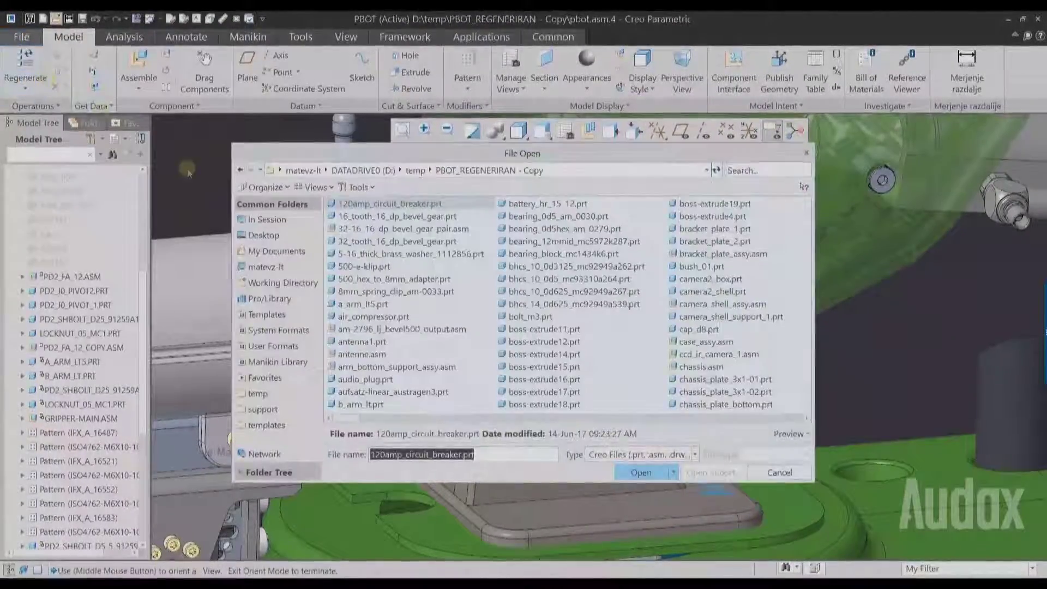
{"action": "left_click", "coordinate": [613, 454]}
{"action": "left_click", "coordinate": [622, 356]}
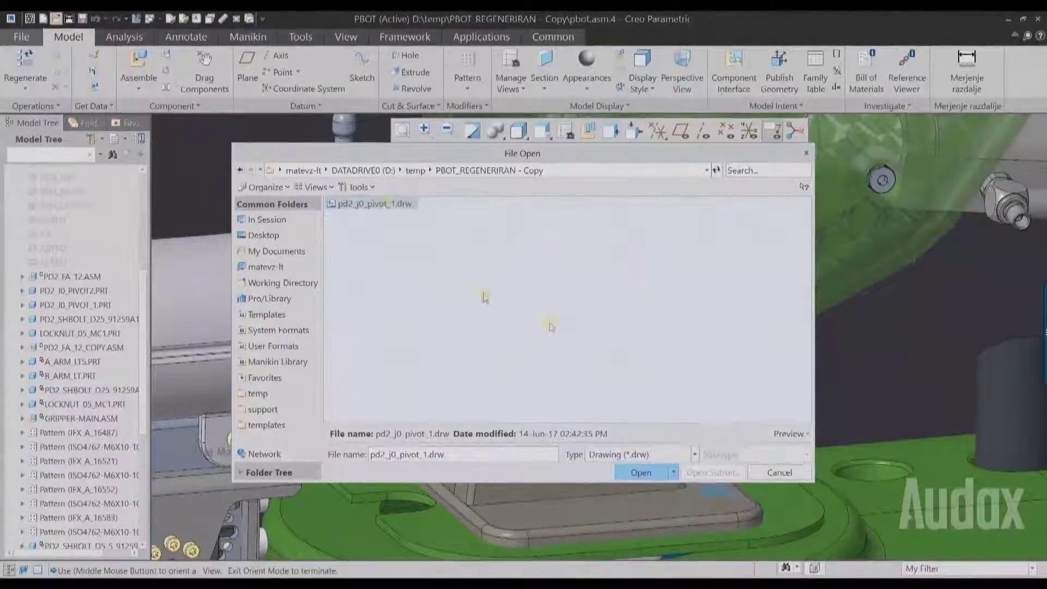
{"action": "left_click", "coordinate": [639, 471]}
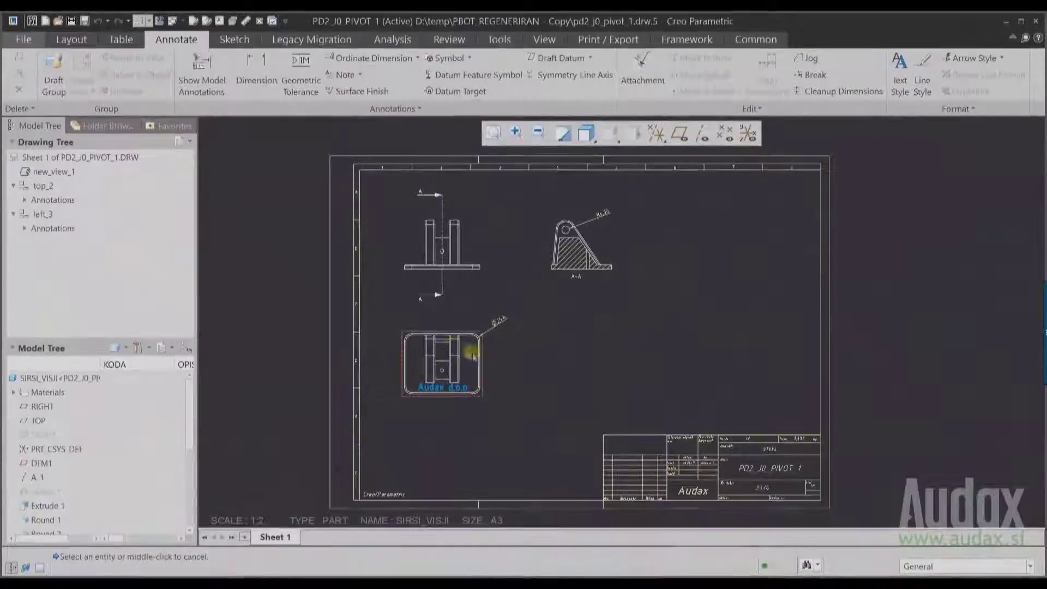
- Dimension the base plate's overall height and overall width in the plan view showing the company text
{"action": "scroll", "coordinate": [478, 405], "scroll_direction": "up", "scroll_amount": 5}
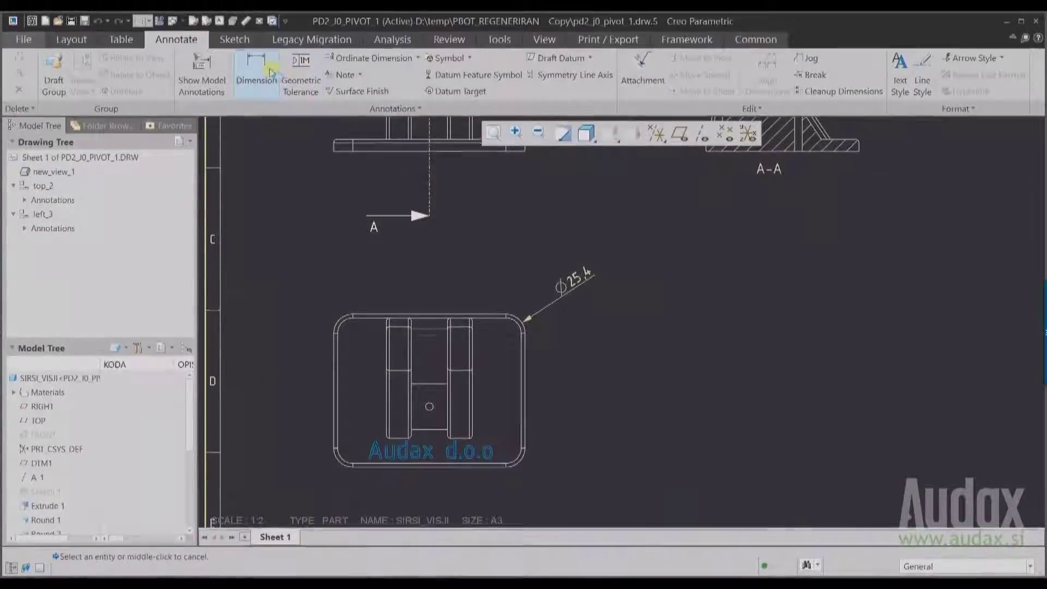
{"action": "left_click", "coordinate": [419, 466]}
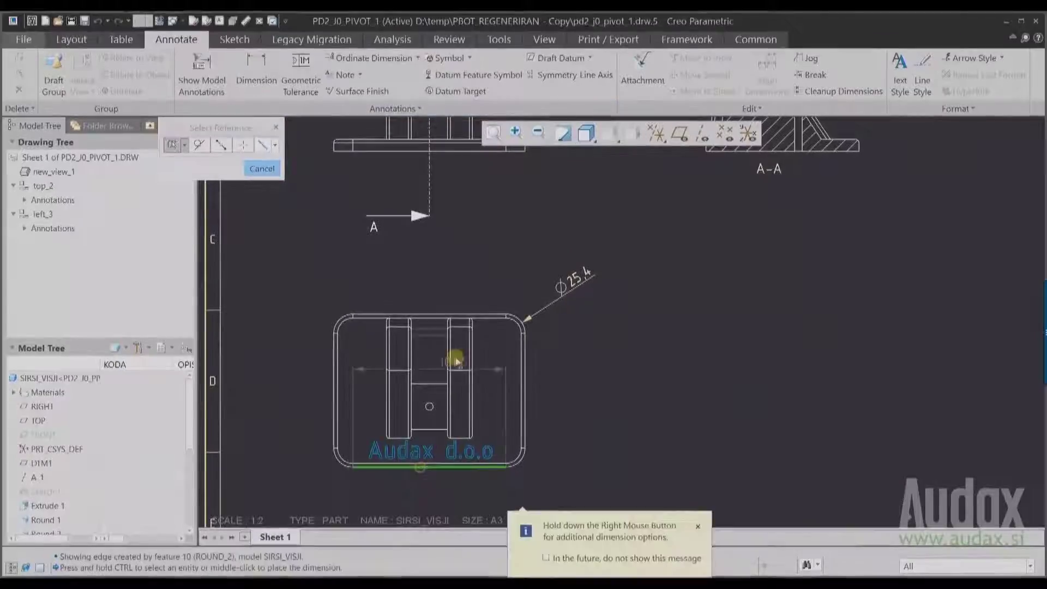
{"action": "left_click", "coordinate": [445, 315], "text": "ctrl"}
{"action": "middle_click", "coordinate": [303, 394]}
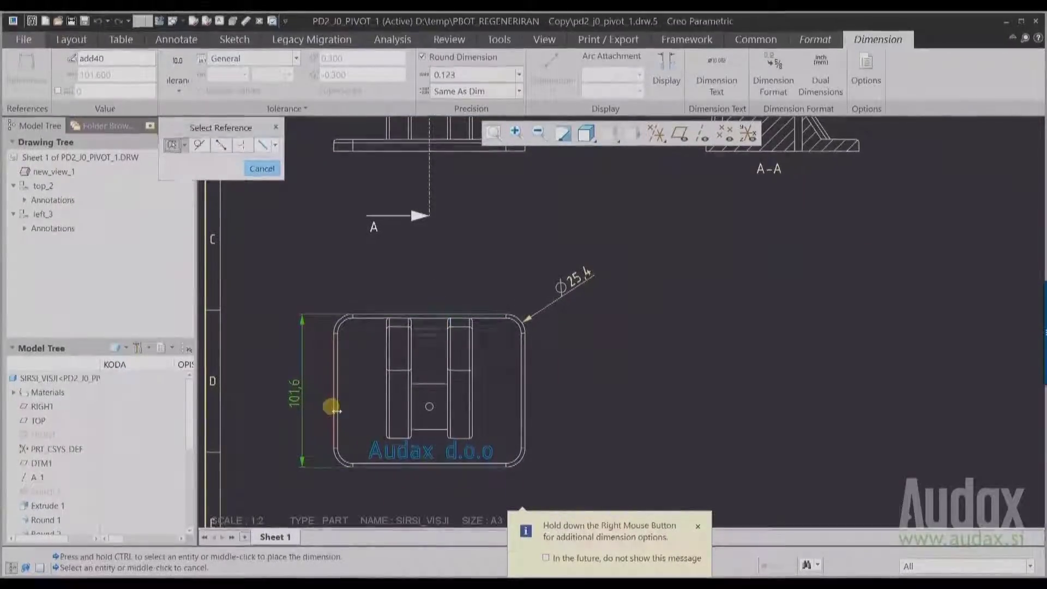
{"action": "left_click", "coordinate": [334, 410]}
{"action": "left_click", "coordinate": [524, 411], "text": "ctrl"}
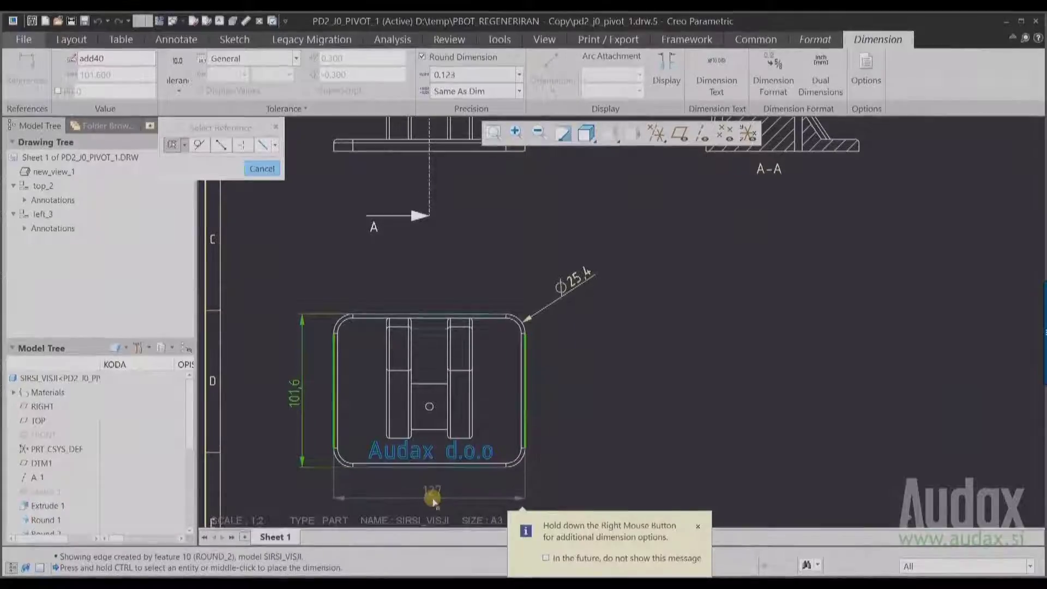
{"action": "middle_click", "coordinate": [431, 499]}
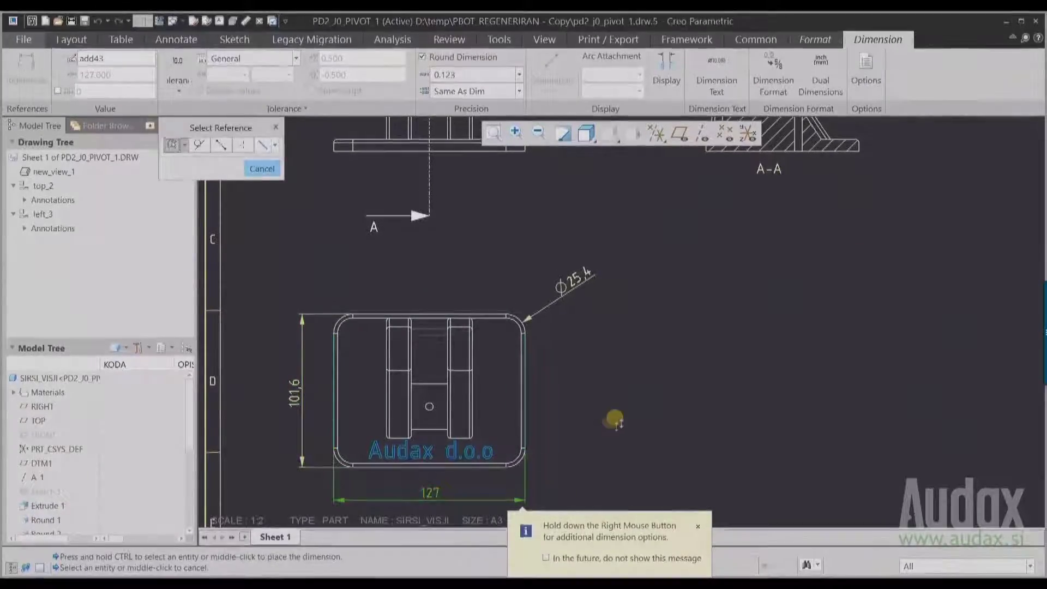
- Change the base plate's corner diameter dimension to a radius and add the prefix 4x
{"action": "left_click", "coordinate": [574, 281]}
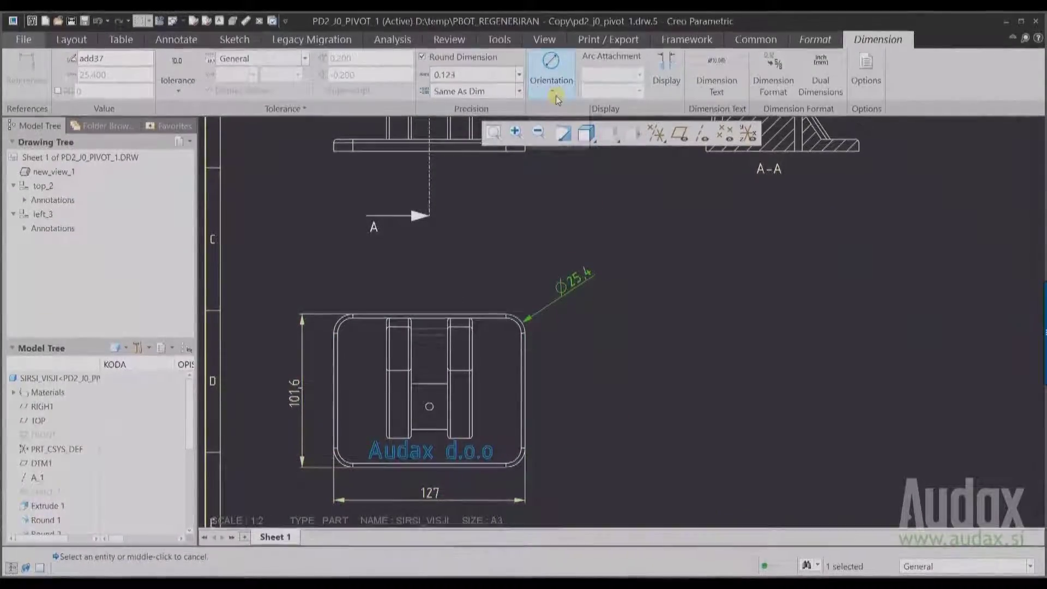
{"action": "left_click", "coordinate": [556, 93]}
{"action": "left_click", "coordinate": [564, 119]}
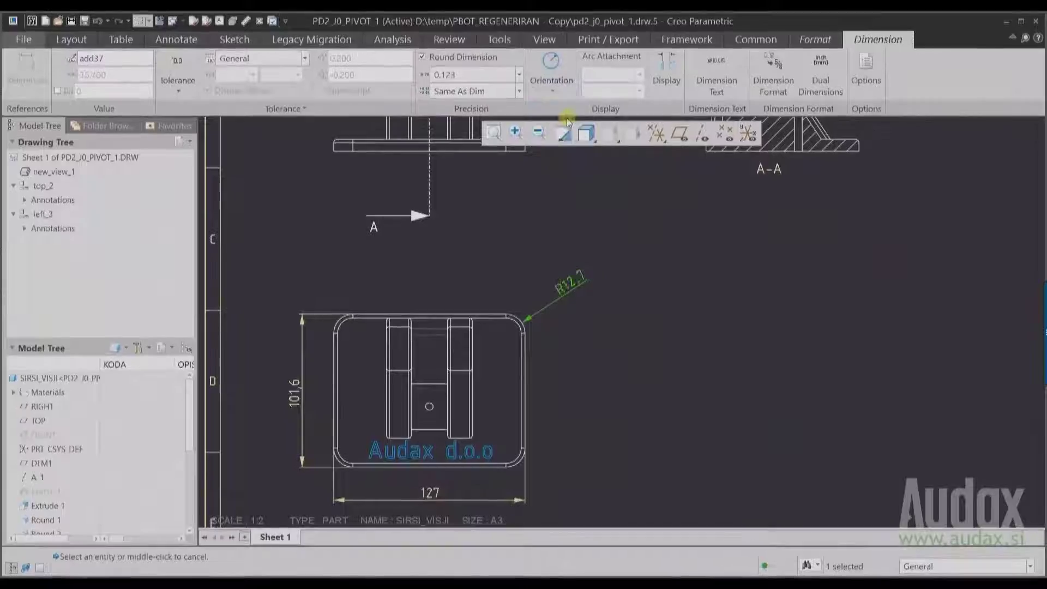
{"action": "left_click", "coordinate": [717, 74]}
{"action": "left_click", "coordinate": [723, 136]}
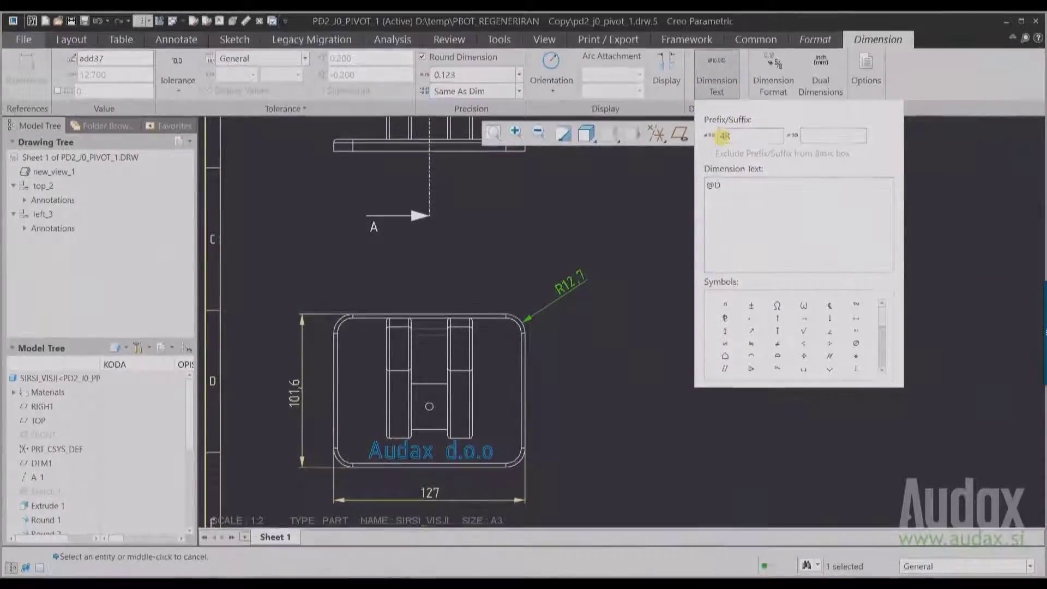
{"action": "type", "text": "4x"}
{"action": "left_click", "coordinate": [661, 261]}
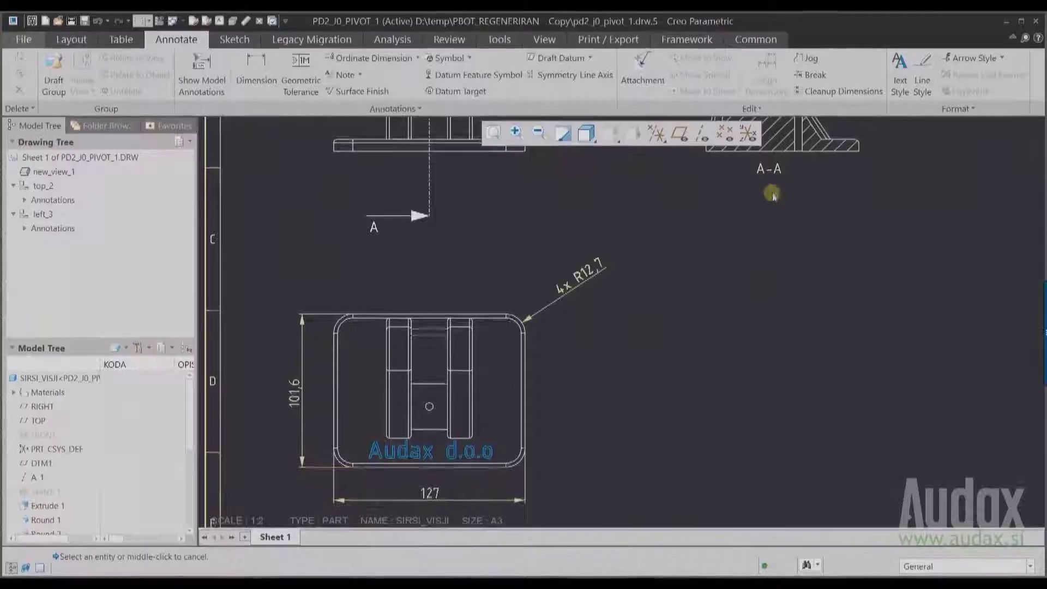
- Give the hole's R6,35 dimension in section A-A a plus-minus tolerance from the Hole table with fit H7
{"action": "mouse_move", "coordinate": [769, 192]}
{"action": "middle_mouse_down"}
{"action": "mouse_move", "coordinate": [643, 292]}
{"action": "mouse_move", "coordinate": [535, 423]}
{"action": "middle_mouse_up"}
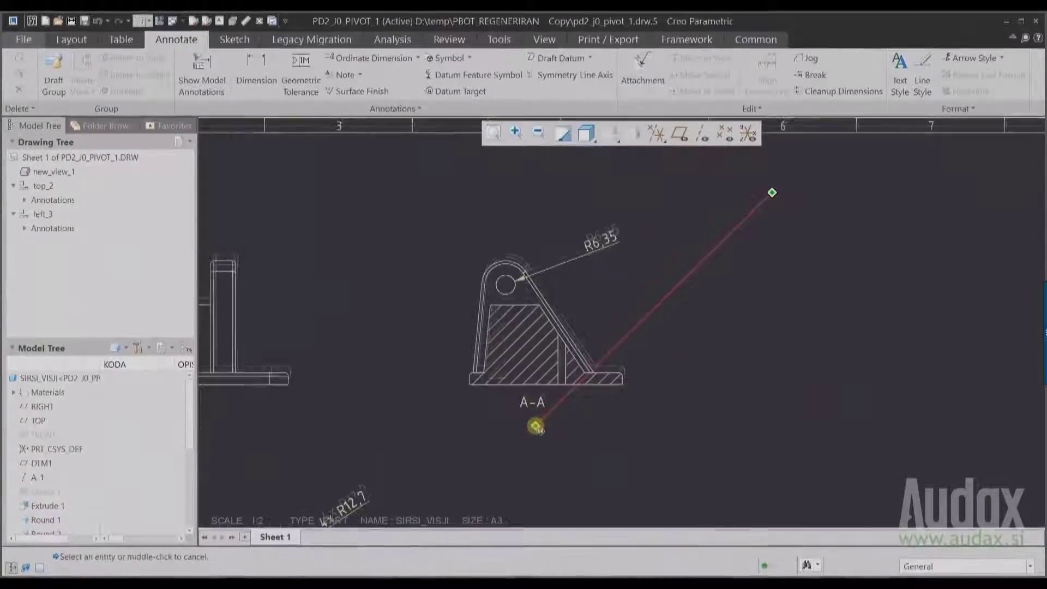
{"action": "left_click", "coordinate": [600, 240]}
{"action": "left_click", "coordinate": [182, 94]}
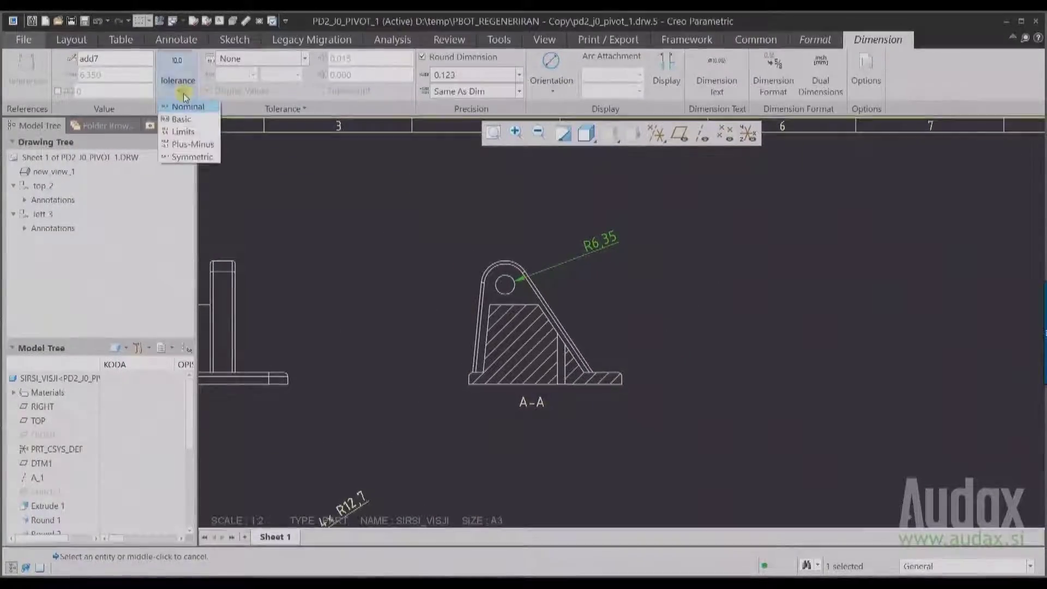
{"action": "left_click", "coordinate": [193, 144]}
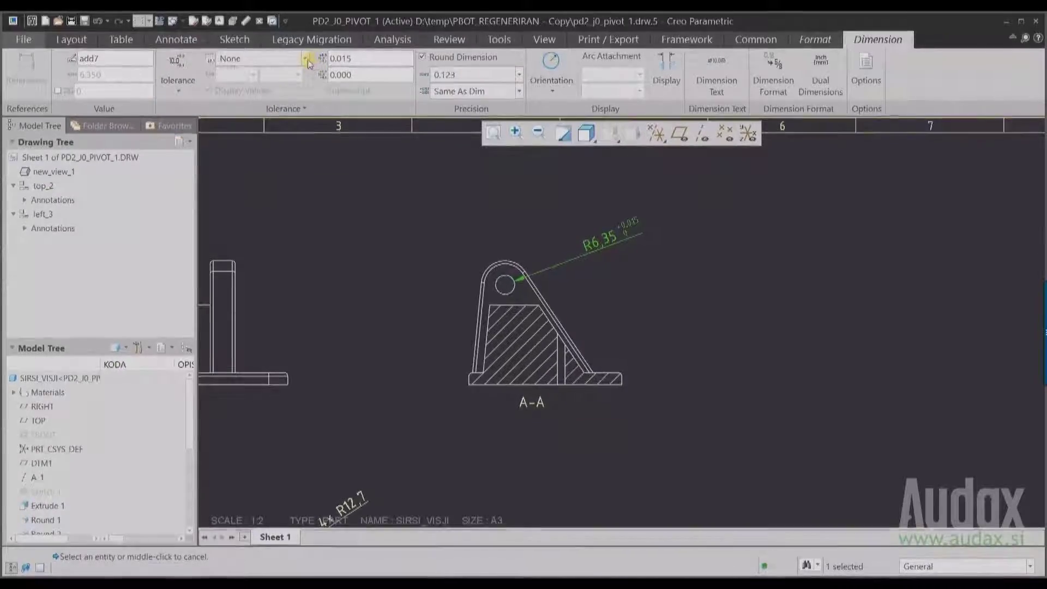
{"action": "left_click", "coordinate": [256, 58]}
{"action": "left_click", "coordinate": [245, 96]}
{"action": "left_click", "coordinate": [253, 75]}
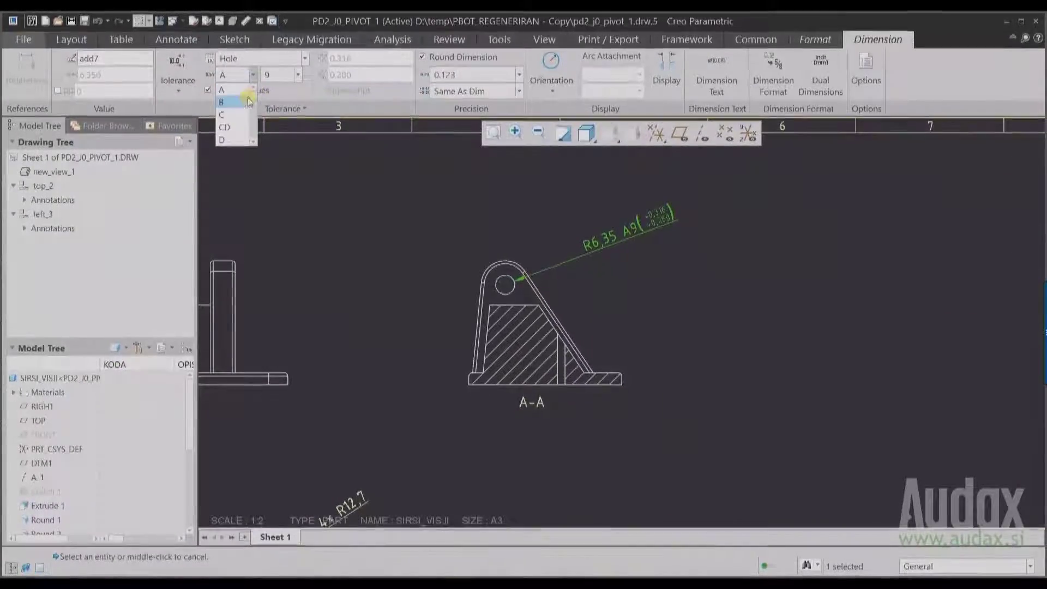
{"action": "left_click", "coordinate": [232, 129]}
{"action": "left_click", "coordinate": [299, 75]}
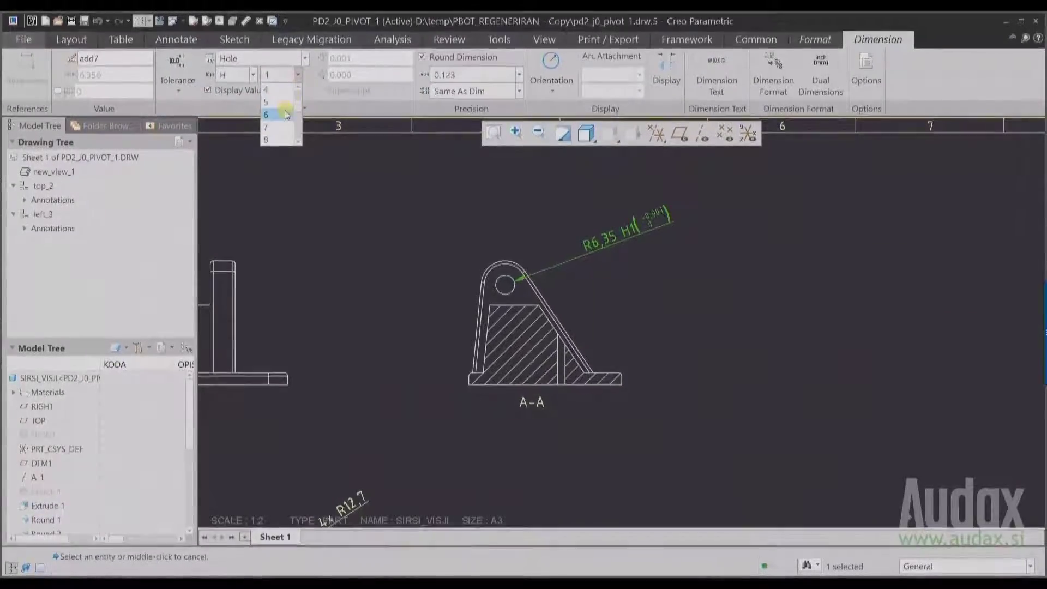
{"action": "left_click", "coordinate": [282, 128]}
{"action": "left_click", "coordinate": [411, 243]}
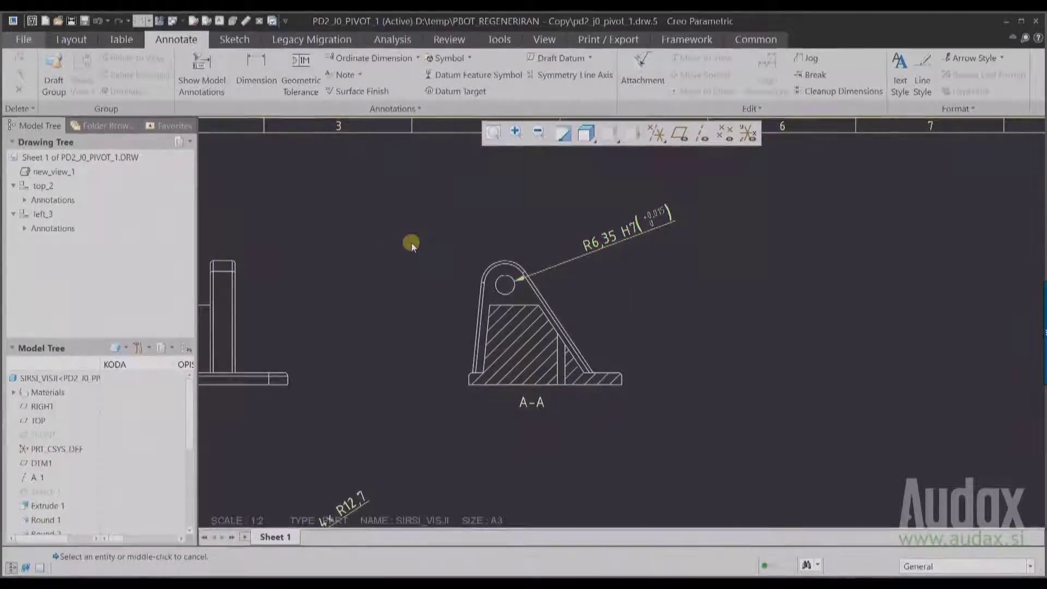
- Add a flatness tolerance of 0.002 to the base's bottom edge in section A-A, placing its frame below the view
{"action": "left_click", "coordinate": [302, 77]}
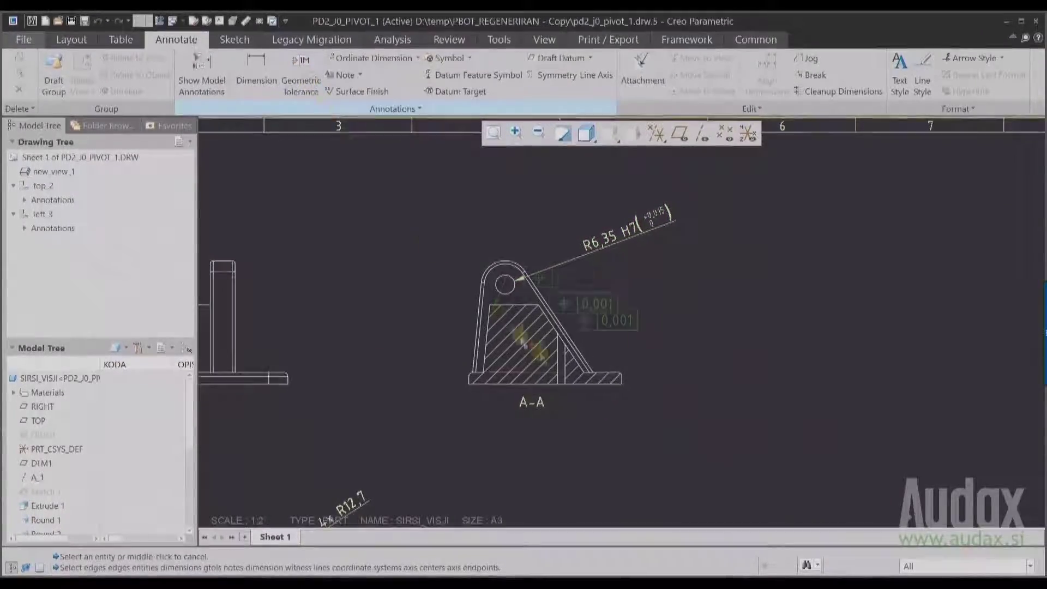
{"action": "left_click", "coordinate": [579, 385]}
{"action": "middle_click", "coordinate": [611, 428]}
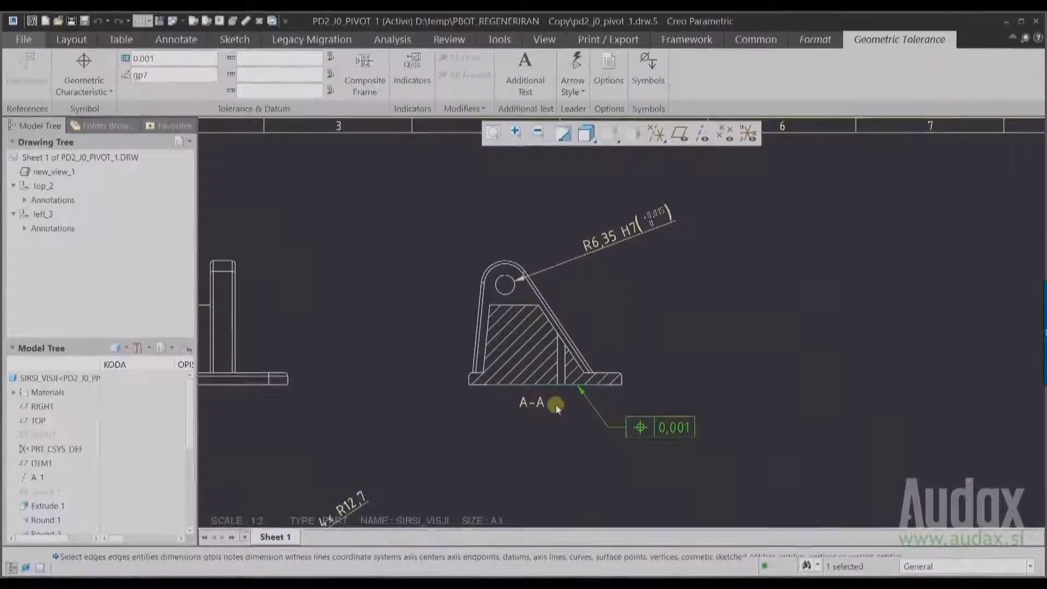
{"action": "left_click", "coordinate": [86, 84]}
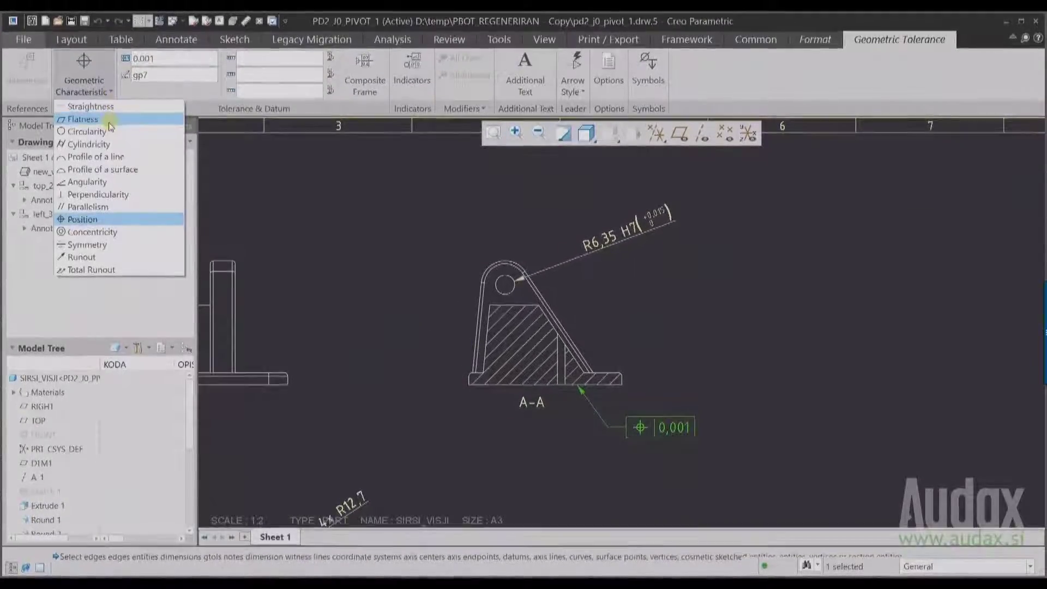
{"action": "left_click", "coordinate": [109, 121]}
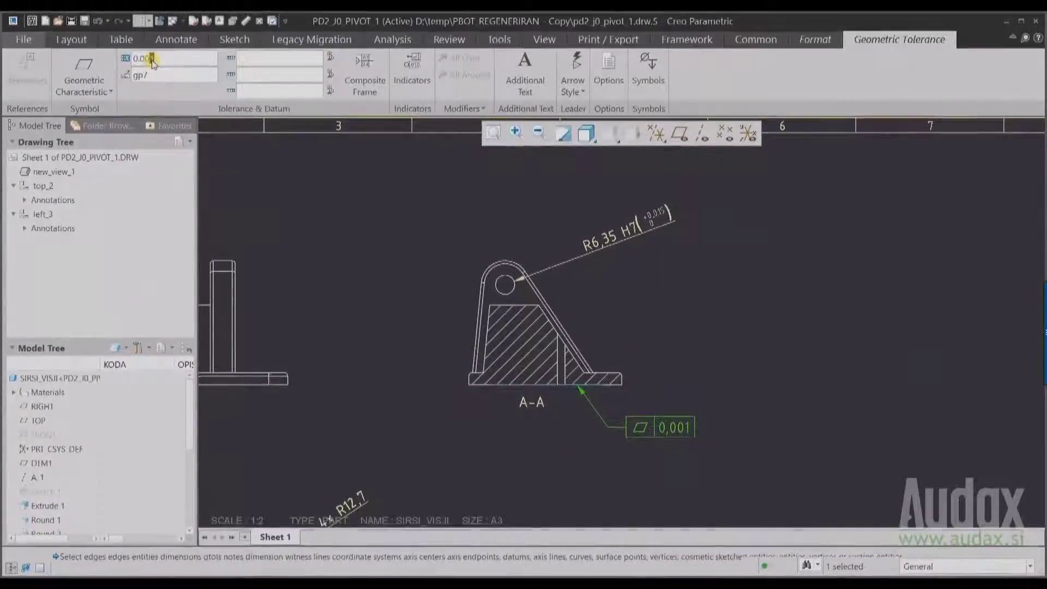
{"action": "type", "text": "2"}
{"action": "left_click", "coordinate": [330, 220]}
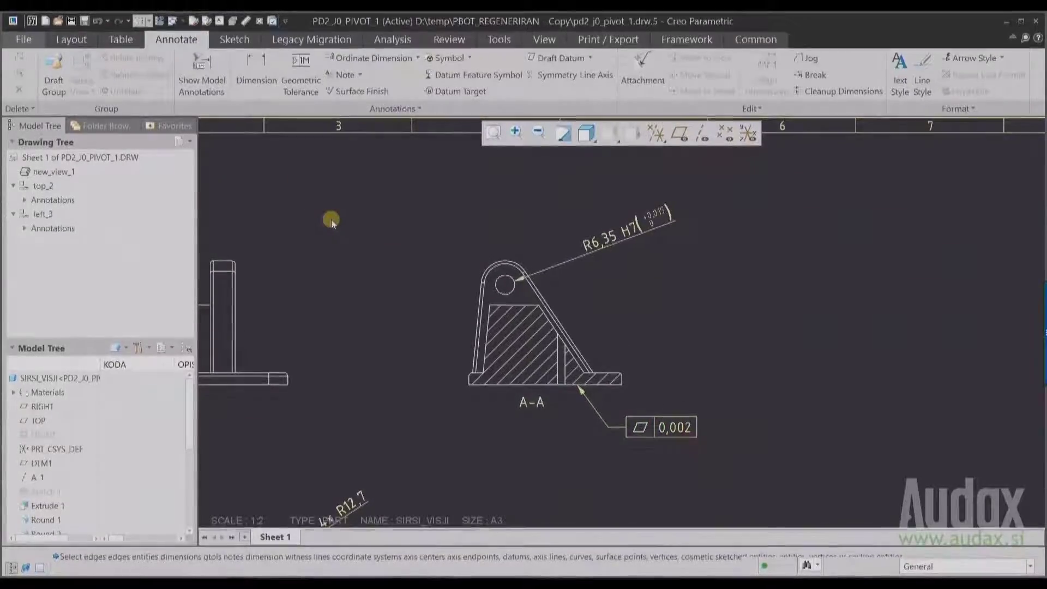
- Attach datum feature symbol A to the underside of the 0.002 flatness frame in section A-A
{"action": "left_click", "coordinate": [469, 74]}
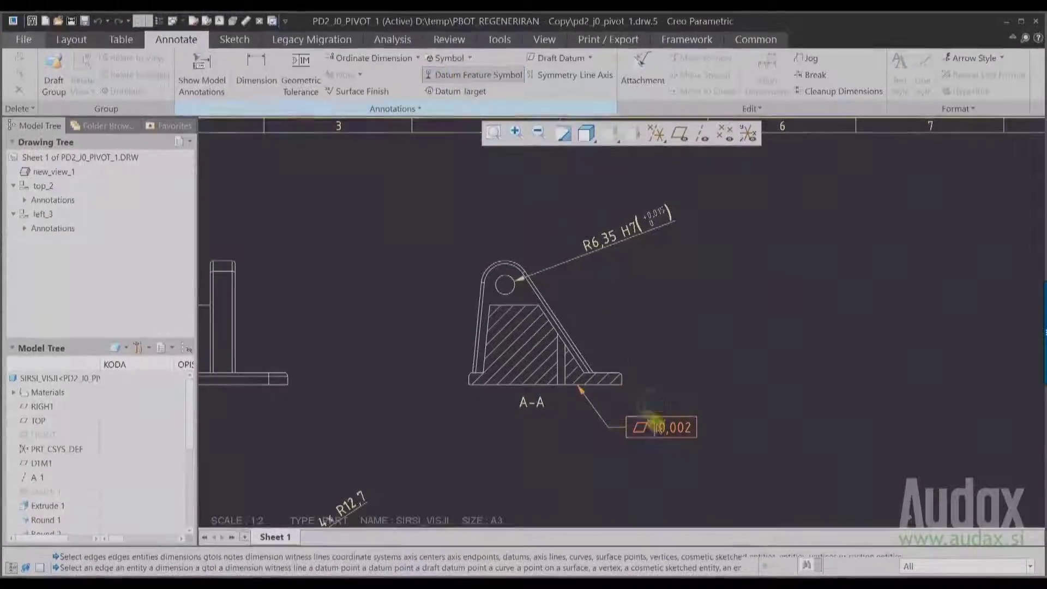
{"action": "left_click", "coordinate": [658, 429]}
{"action": "left_click", "coordinate": [659, 471]}
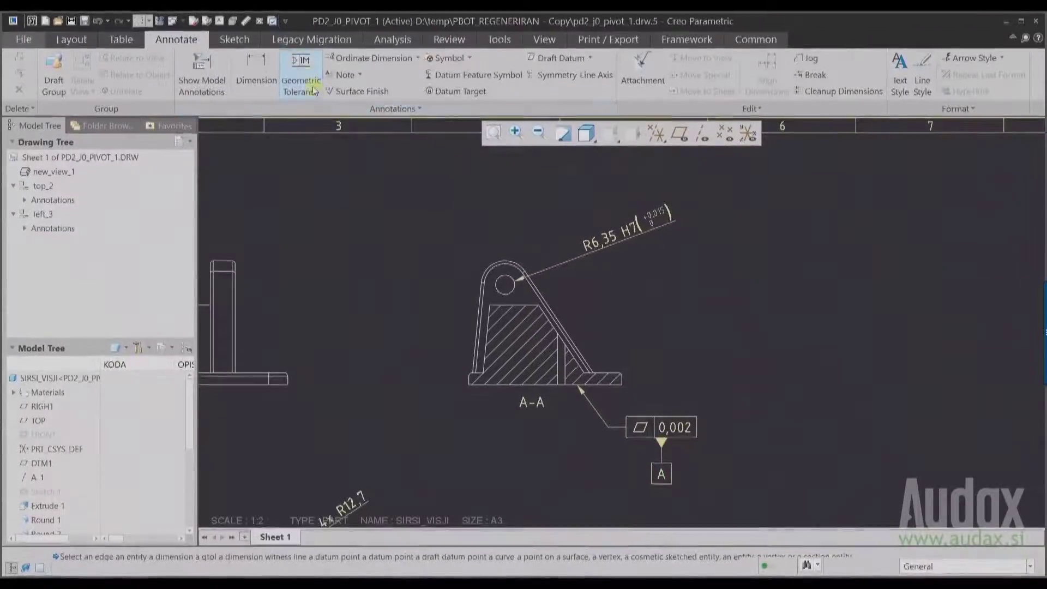
- Attach a parallelism tolerance of 0.003 to the hole's R6,35 H7 dimension in section A-A
{"action": "left_click", "coordinate": [314, 90]}
{"action": "left_click", "coordinate": [605, 238]}
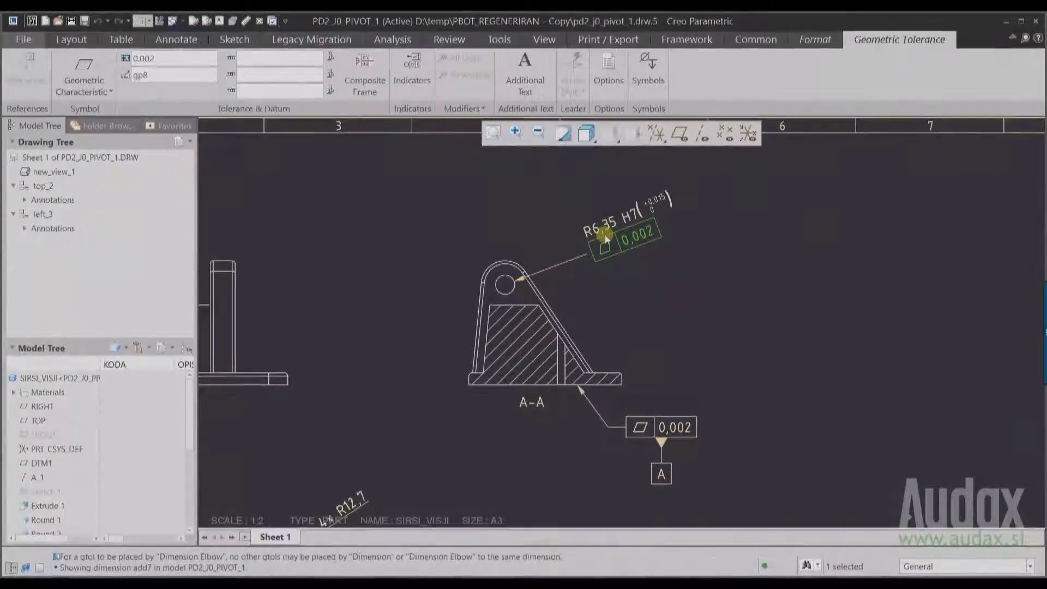
{"action": "left_click", "coordinate": [109, 90]}
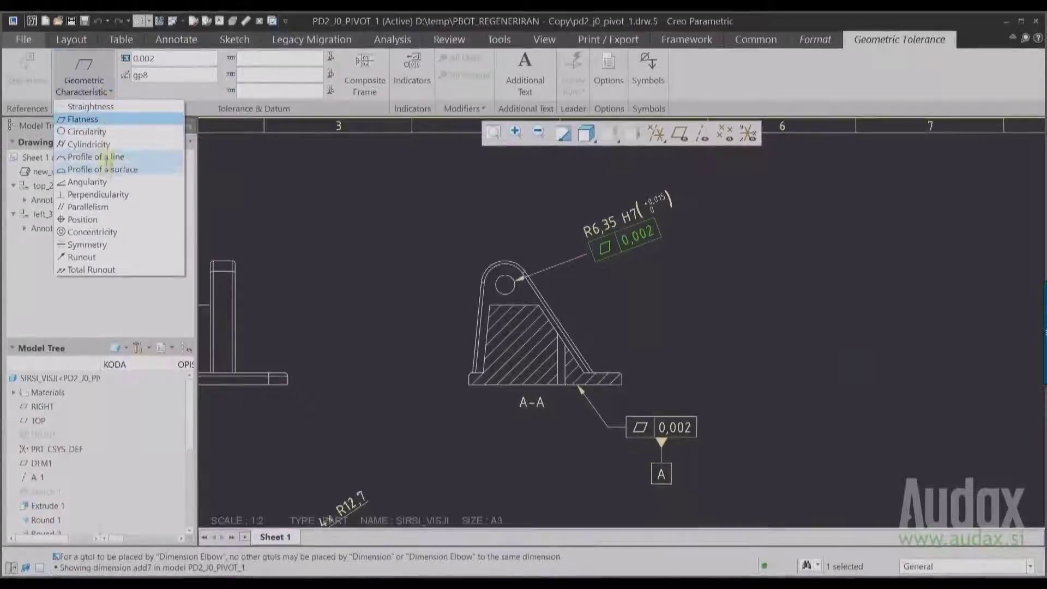
{"action": "left_click", "coordinate": [102, 207]}
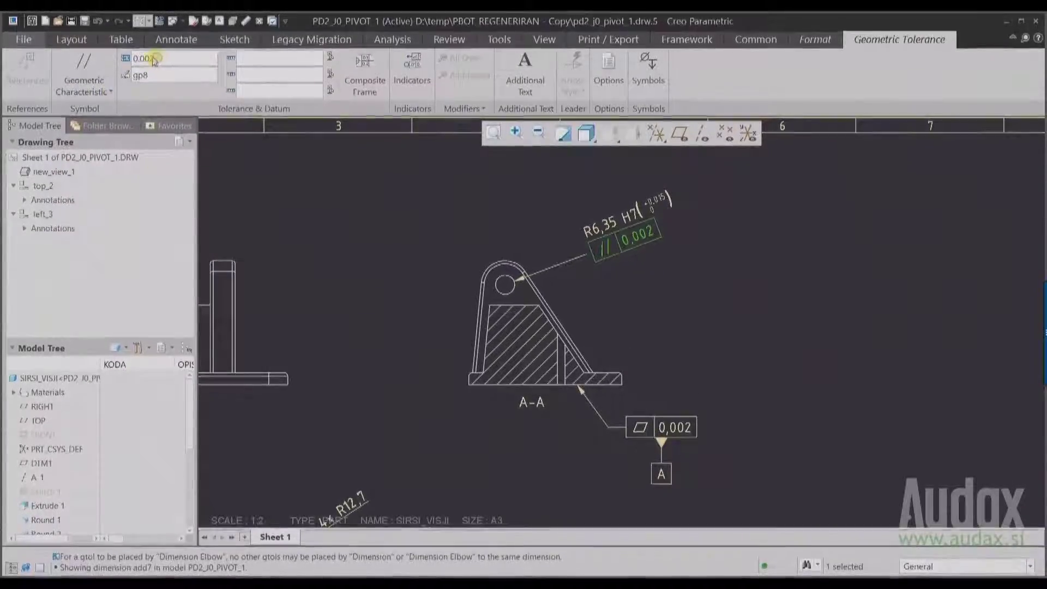
{"action": "type", "text": "3"}
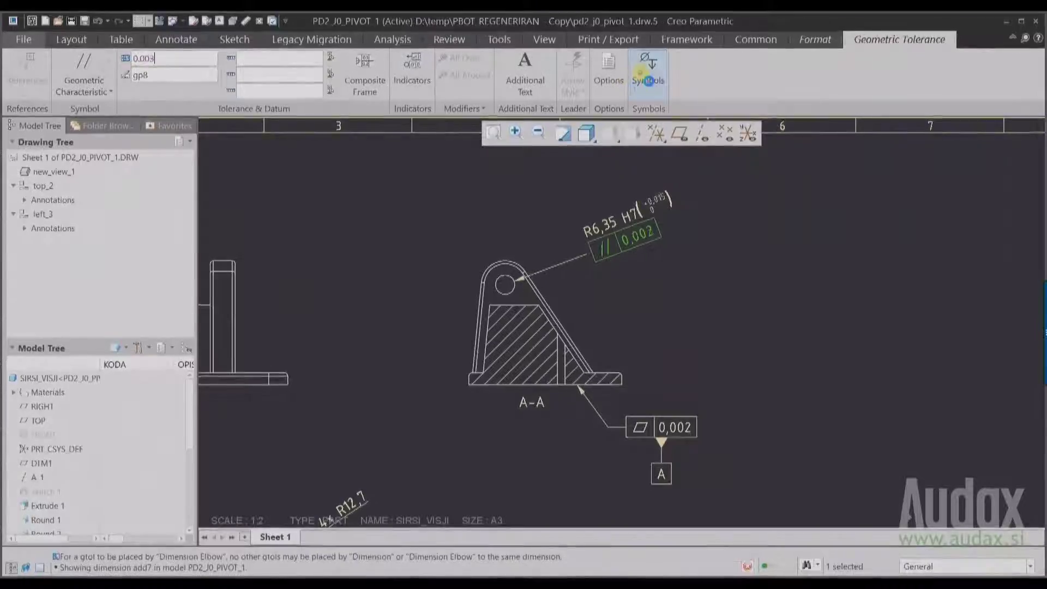
- Add the circled M modifier to the parallelism value and reference datum A in its frame
{"action": "left_click", "coordinate": [648, 70]}
{"action": "scroll", "coordinate": [794, 206], "scroll_direction": "down", "scroll_amount": 1}
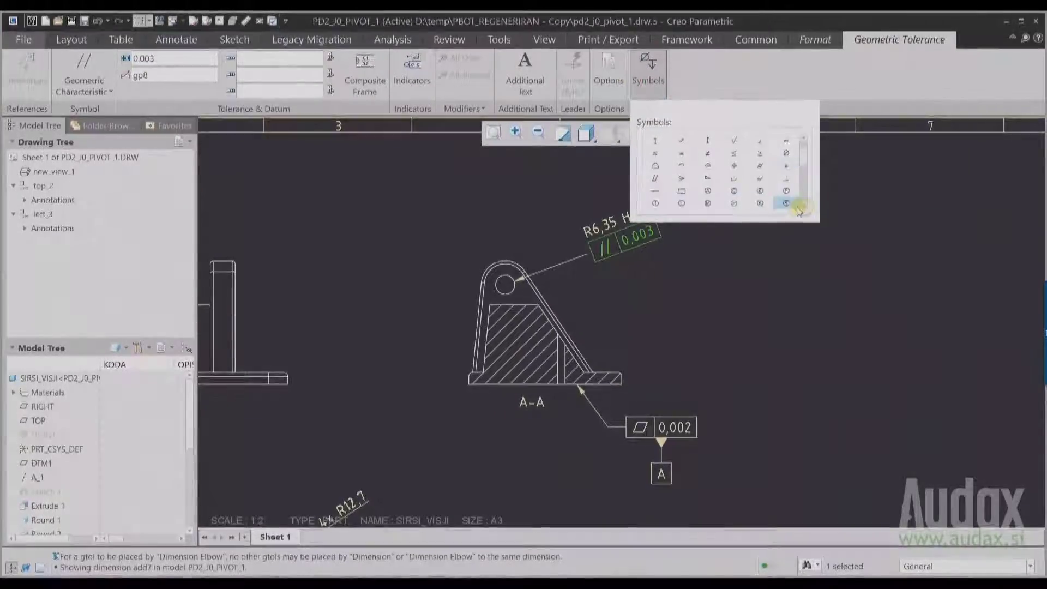
{"action": "left_click", "coordinate": [709, 204]}
{"action": "left_click", "coordinate": [650, 81]}
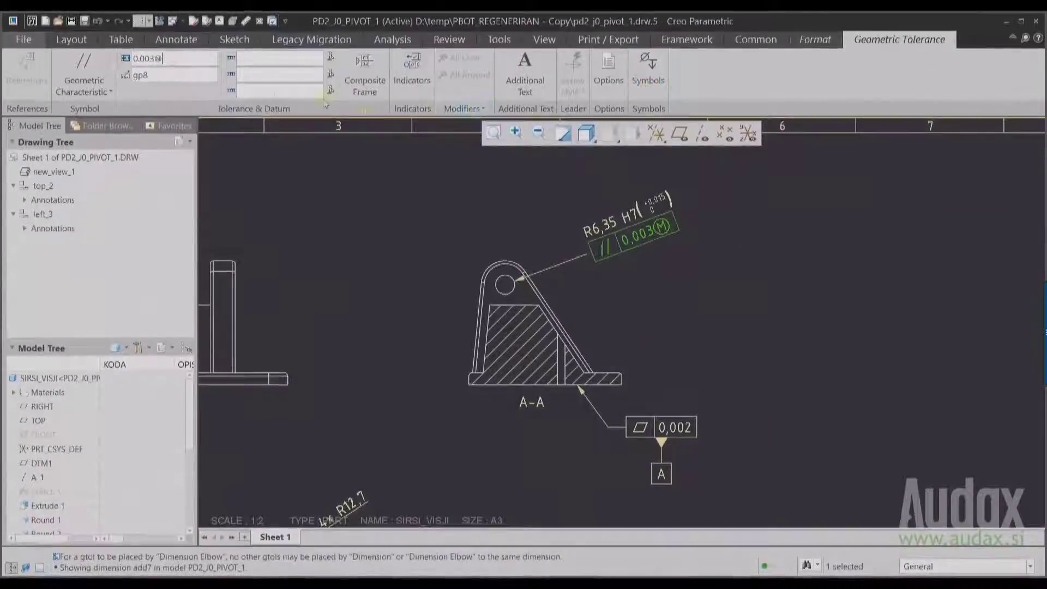
{"action": "left_click", "coordinate": [272, 62]}
{"action": "type", "text": "A"}
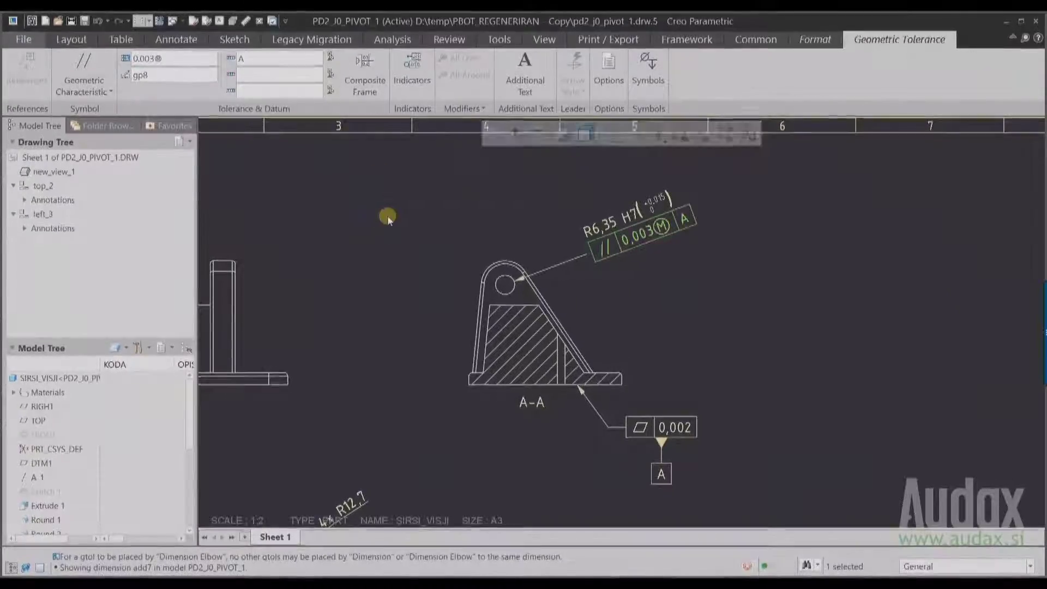
{"action": "left_click", "coordinate": [389, 217]}
- Replace the model of the front view and its dependent views with the family table instance OZJI_NIZJI
{"action": "mouse_move", "coordinate": [393, 316]}
{"action": "middle_mouse_down"}
{"action": "mouse_move", "coordinate": [565, 218]}
{"action": "mouse_move", "coordinate": [568, 199]}
{"action": "middle_mouse_up"}
{"action": "scroll", "coordinate": [512, 355], "scroll_direction": "down", "scroll_amount": 3}
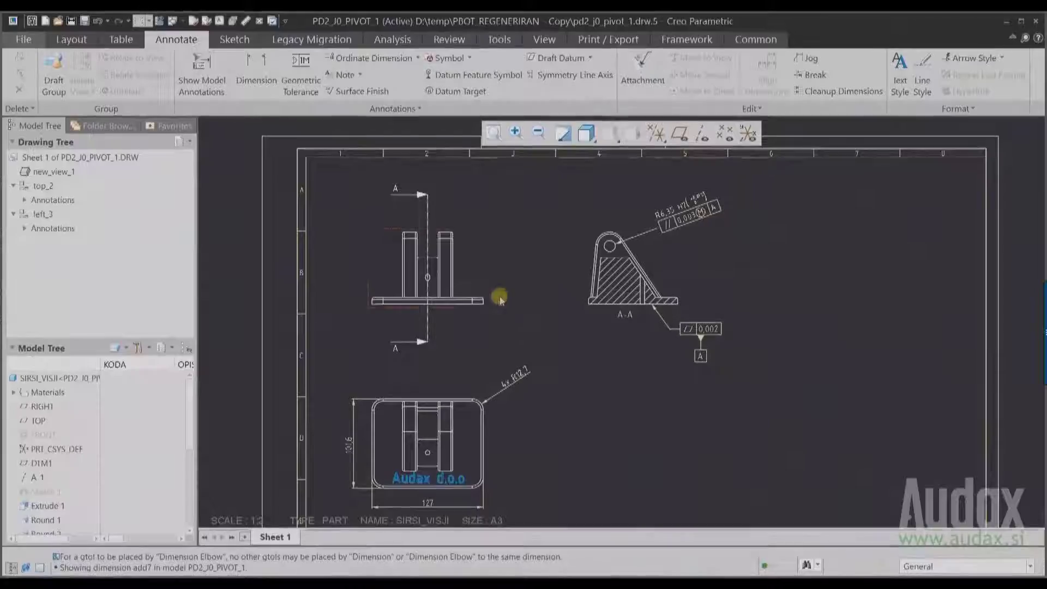
{"action": "left_click", "coordinate": [478, 271]}
{"action": "right_click", "coordinate": [478, 271]}
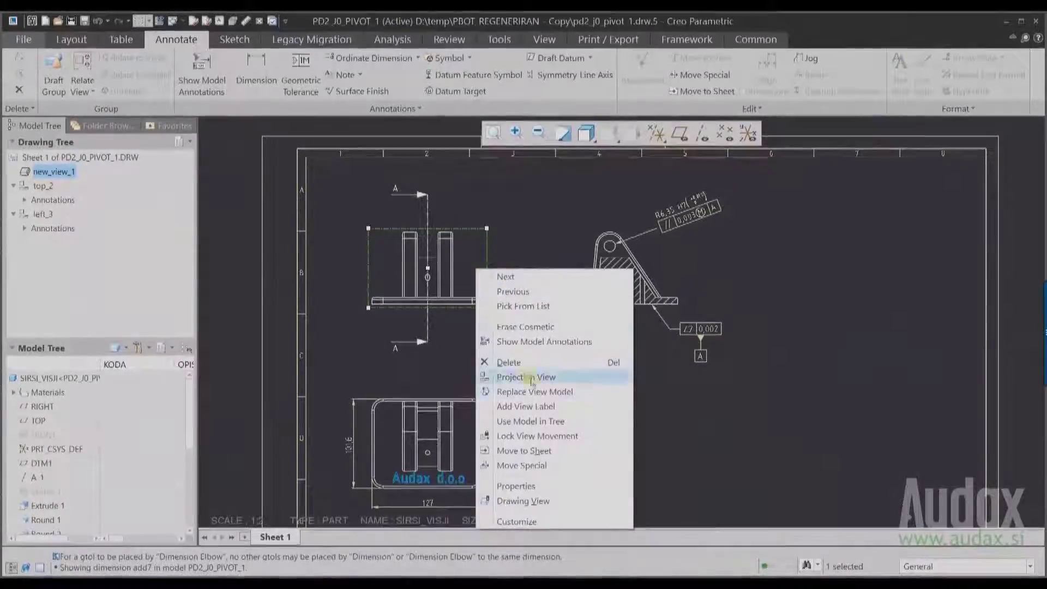
{"action": "left_click", "coordinate": [535, 394]}
{"action": "left_click_drag", "start_coordinate": [808, 211], "coordinate": [744, 318]}
{"action": "left_click", "coordinate": [1002, 355]}
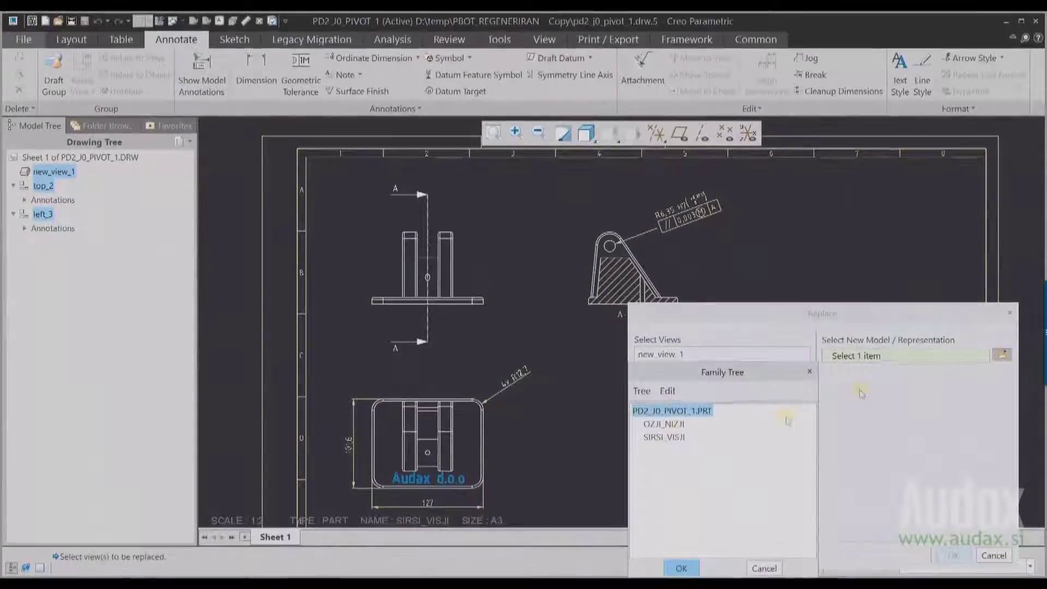
{"action": "left_click", "coordinate": [671, 424]}
{"action": "left_click", "coordinate": [681, 568]}
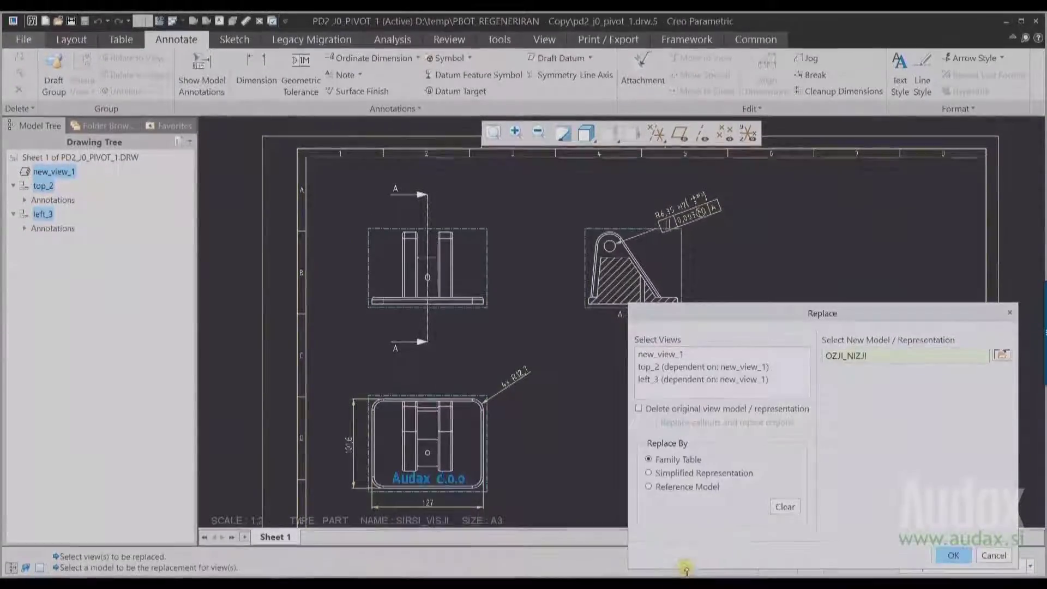
{"action": "left_click", "coordinate": [953, 557]}
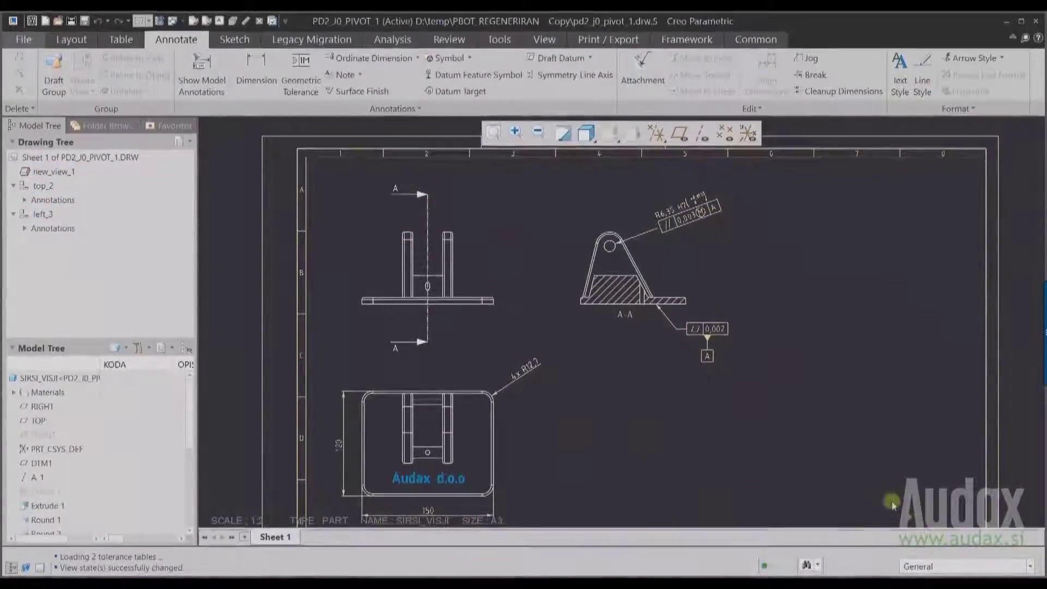
- Import the image green.png from the working directory into the drawing
{"action": "scroll", "coordinate": [725, 449], "scroll_direction": "down", "scroll_amount": 2}
{"action": "left_click", "coordinate": [707, 409]}
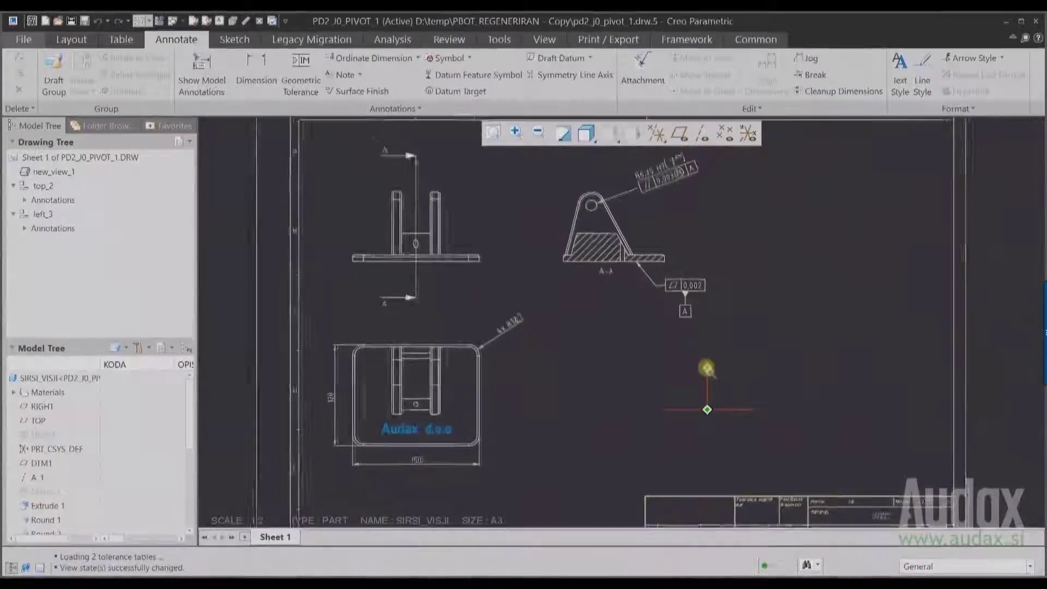
{"action": "middle_click", "coordinate": [707, 356]}
{"action": "left_click", "coordinate": [71, 40]}
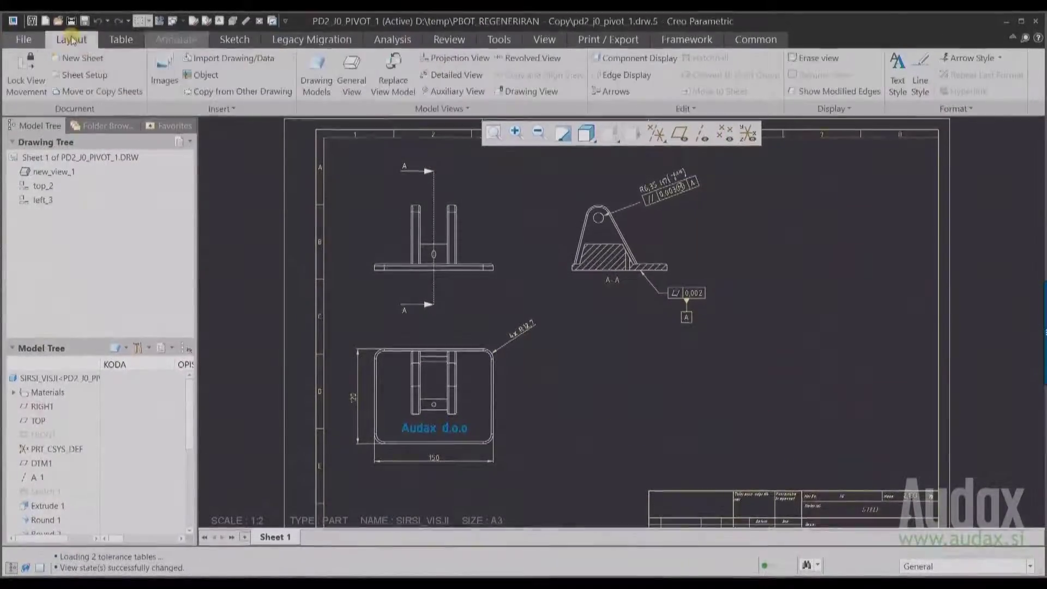
{"action": "left_click", "coordinate": [155, 63]}
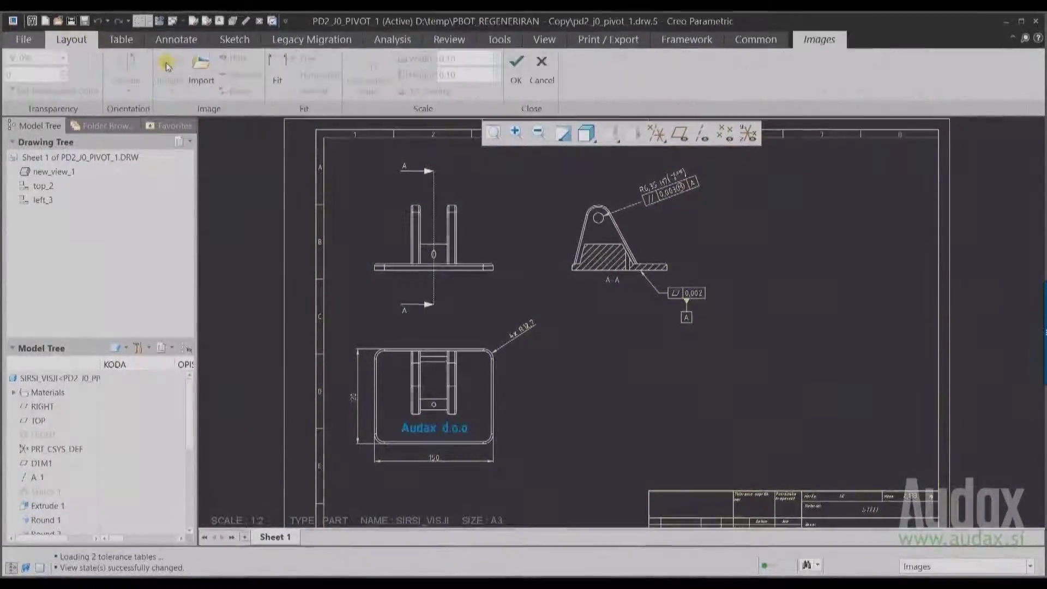
{"action": "left_click", "coordinate": [201, 68]}
{"action": "left_click", "coordinate": [283, 266]}
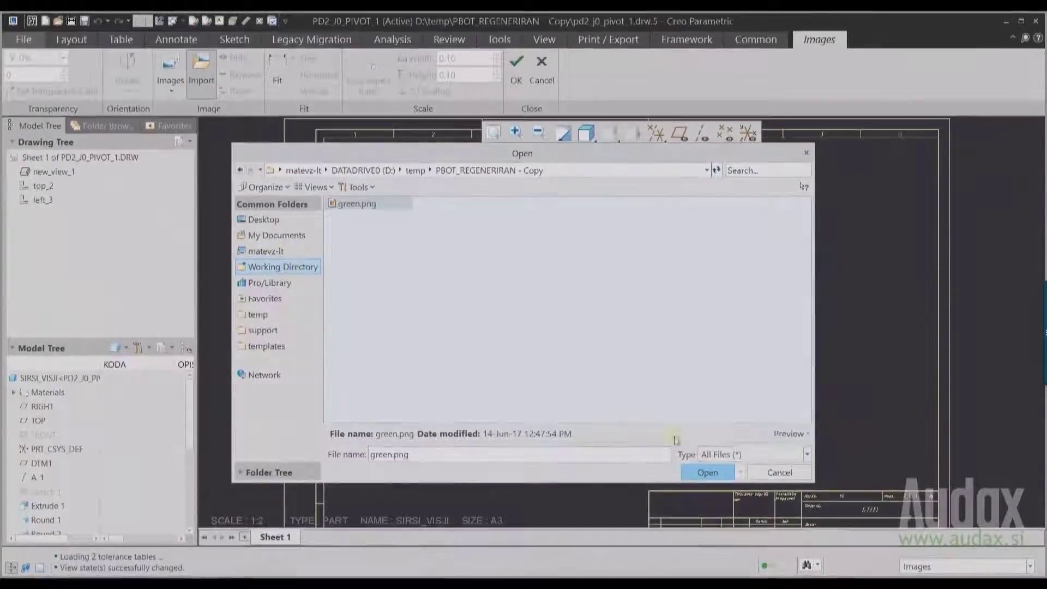
{"action": "left_click", "coordinate": [707, 473]}
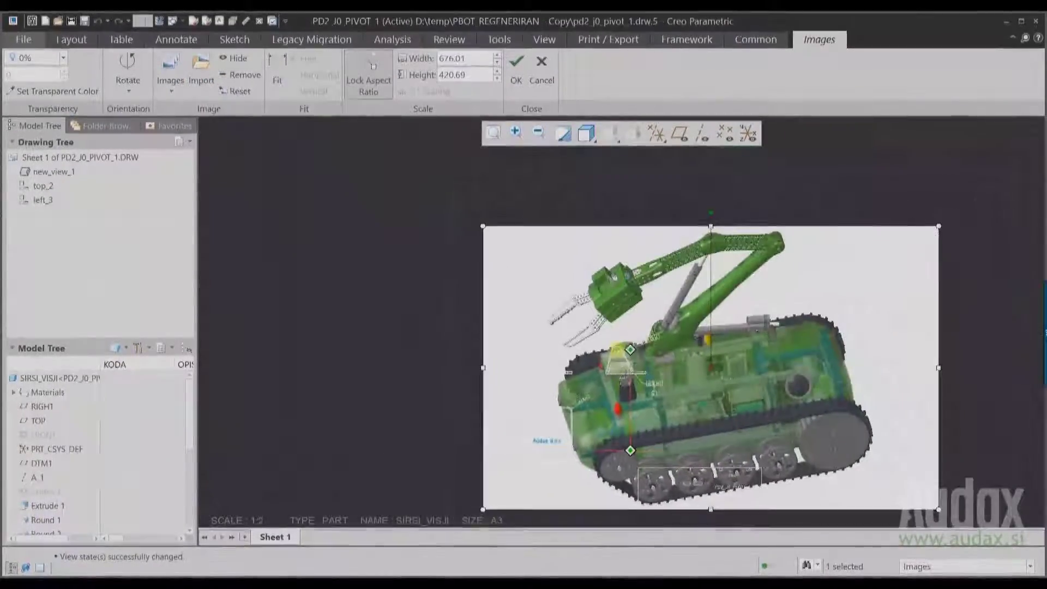
- Shrink the imported robot image to about 124 by 77 and place it above the title block
{"action": "mouse_move", "coordinate": [939, 510]}
{"action": "left_mouse_down"}
{"action": "mouse_move", "coordinate": [753, 395]}
{"action": "mouse_move", "coordinate": [717, 429]}
{"action": "left_mouse_up"}
{"action": "middle_click_drag", "start_coordinate": [710, 427], "coordinate": [736, 547], "text": "ctrl"}
{"action": "mouse_move", "coordinate": [718, 481]}
{"action": "middle_mouse_down"}
{"action": "mouse_move", "coordinate": [668, 348]}
{"action": "mouse_move", "coordinate": [643, 328]}
{"action": "middle_mouse_up"}
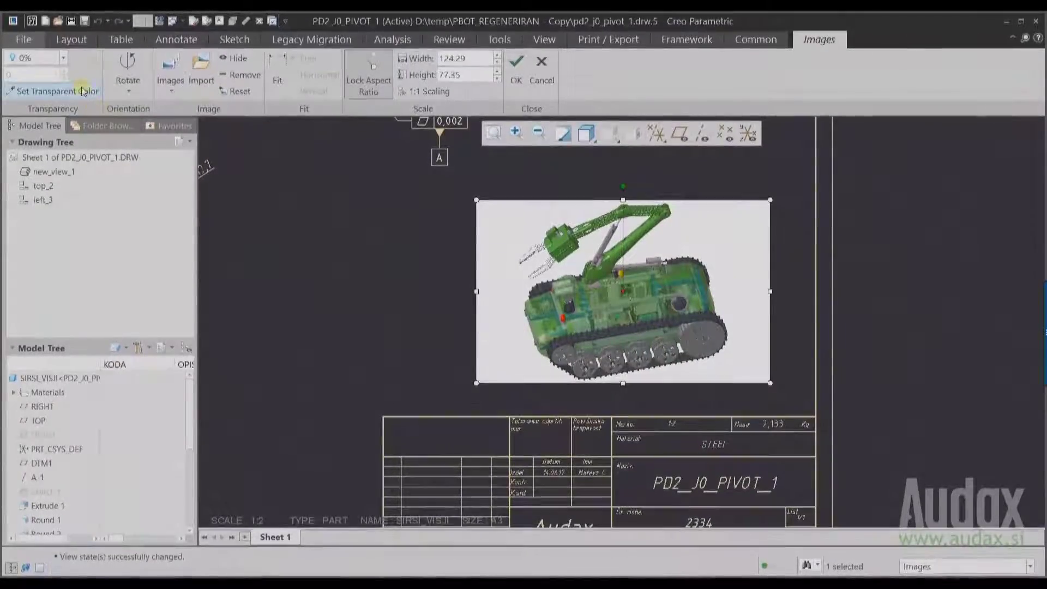
- Make the robot image's white background transparent and rotate the image slightly so the vehicle sits level just above the title block
{"action": "left_click", "coordinate": [391, 218]}
{"action": "left_click", "coordinate": [501, 271]}
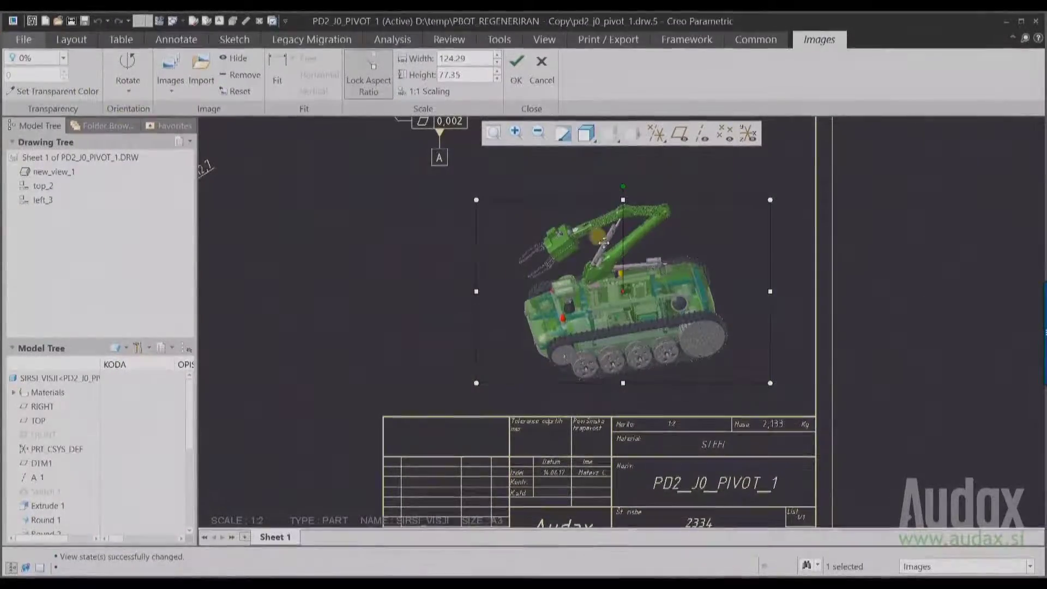
{"action": "left_click_drag", "start_coordinate": [621, 185], "coordinate": [638, 285]}
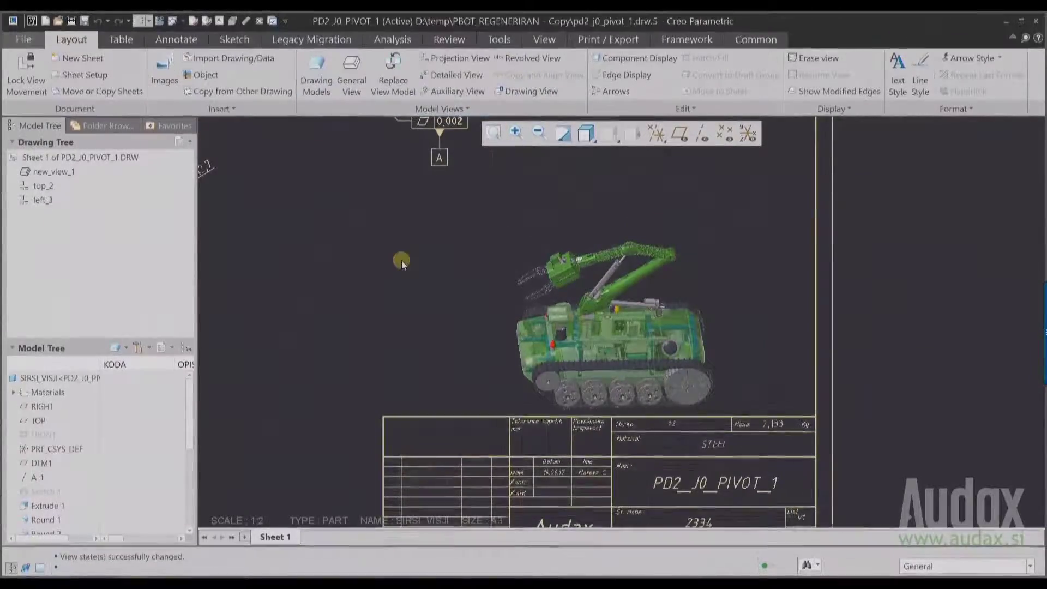
- Save the drawing
{"action": "mouse_move", "coordinate": [383, 255]}
{"action": "middle_mouse_down"}
{"action": "mouse_move", "coordinate": [545, 289]}
{"action": "mouse_move", "coordinate": [678, 374]}
{"action": "mouse_move", "coordinate": [643, 382]}
{"action": "middle_mouse_up"}
{"action": "middle_click_drag", "start_coordinate": [570, 392], "coordinate": [549, 279], "text": "ctrl"}
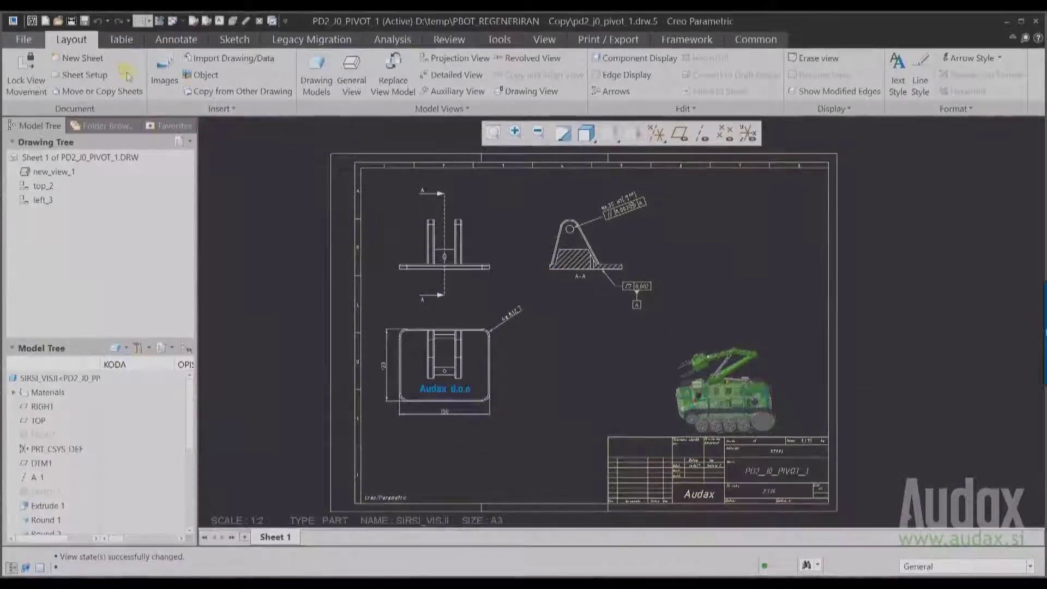
{"action": "key", "text": "ctrl+s"}
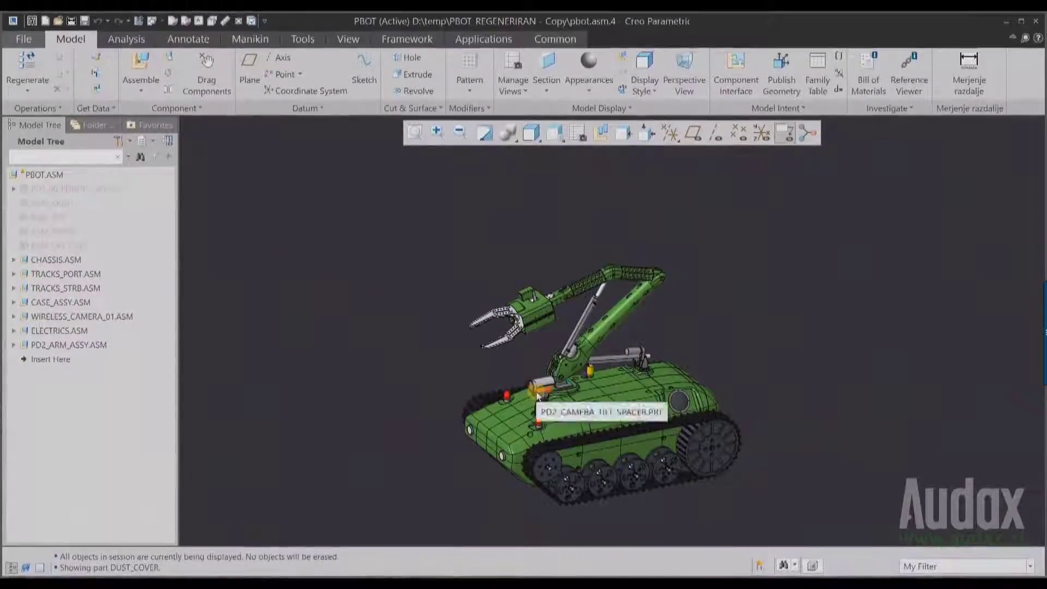
- In the PBOT assembly, pick the camera's dust cover, select its parent WIRELESS_CAMERA_01 and open that subassembly
{"action": "scroll", "coordinate": [545, 381], "scroll_direction": "up", "scroll_amount": 5}
{"action": "scroll", "coordinate": [533, 389], "scroll_direction": "up", "scroll_amount": 2}
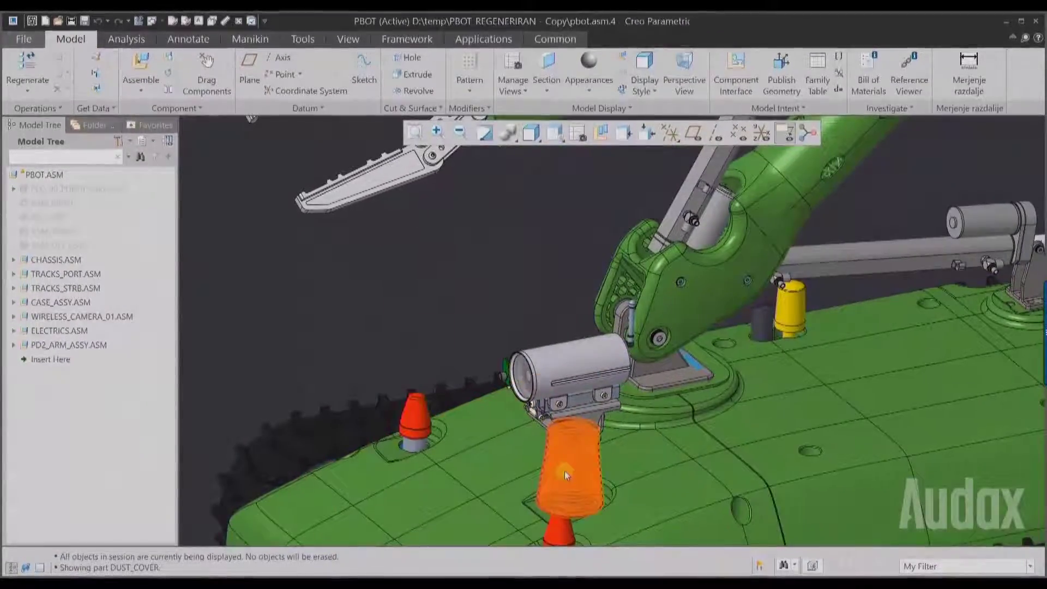
{"action": "left_click", "coordinate": [674, 420]}
{"action": "left_click", "coordinate": [709, 467]}
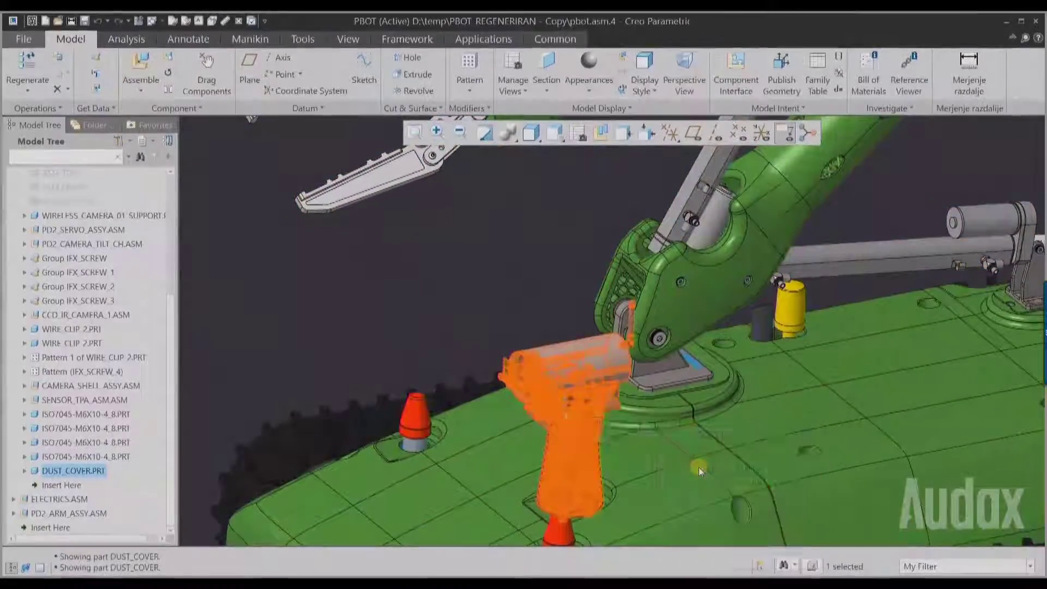
{"action": "left_click", "coordinate": [719, 418]}
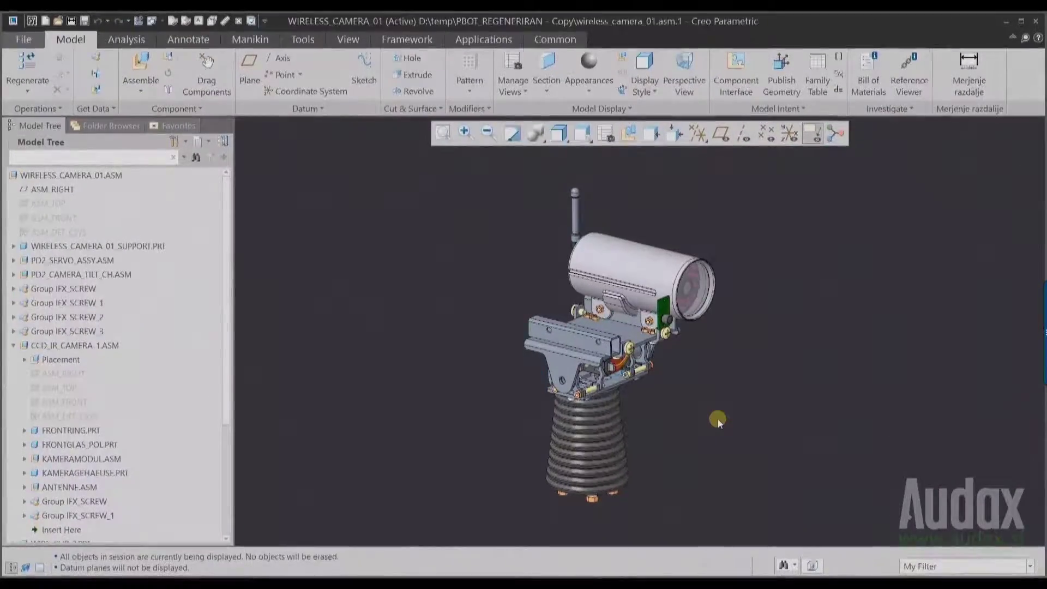
- Set up a mirror of the CCD_IR_CAMERA_1 subassembly about the ASM_RIGHT plane as a new model named CD_IR_CAMERA_2
{"action": "left_click", "coordinate": [684, 265]}
{"action": "left_click", "coordinate": [744, 210]}
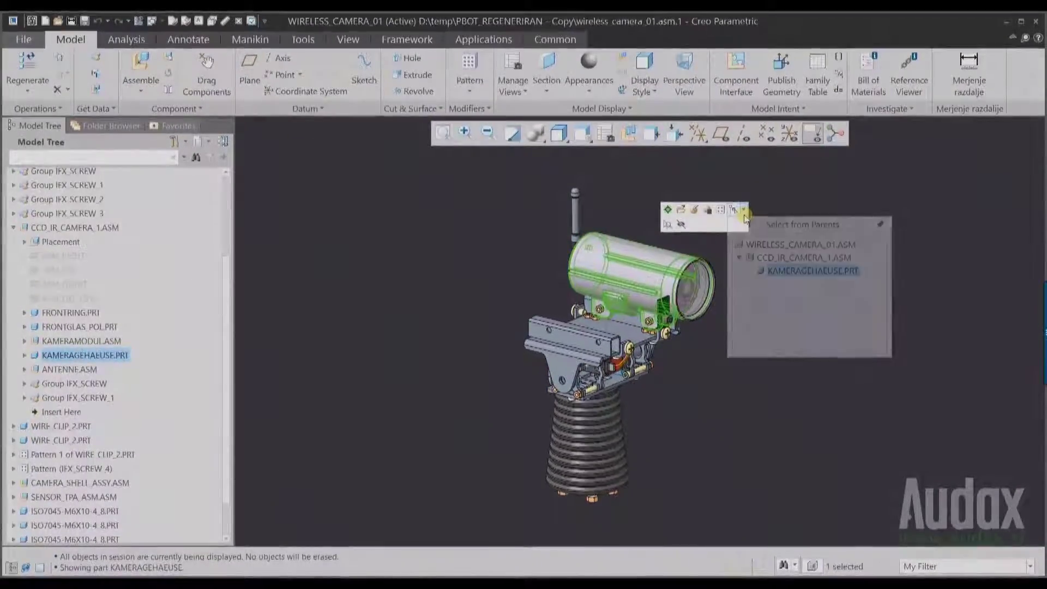
{"action": "left_click", "coordinate": [804, 257]}
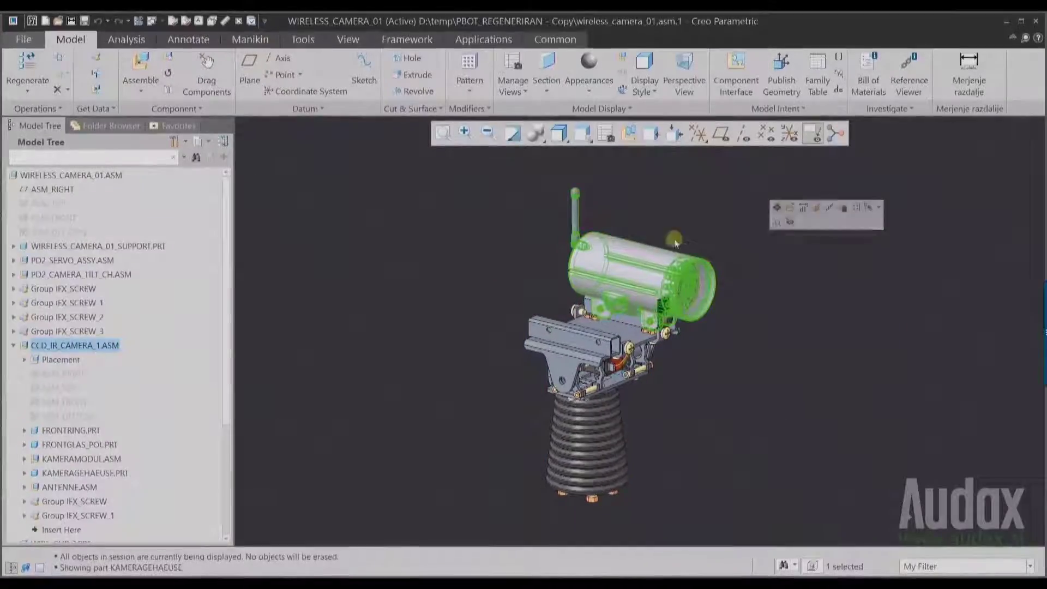
{"action": "left_click", "coordinate": [169, 91]}
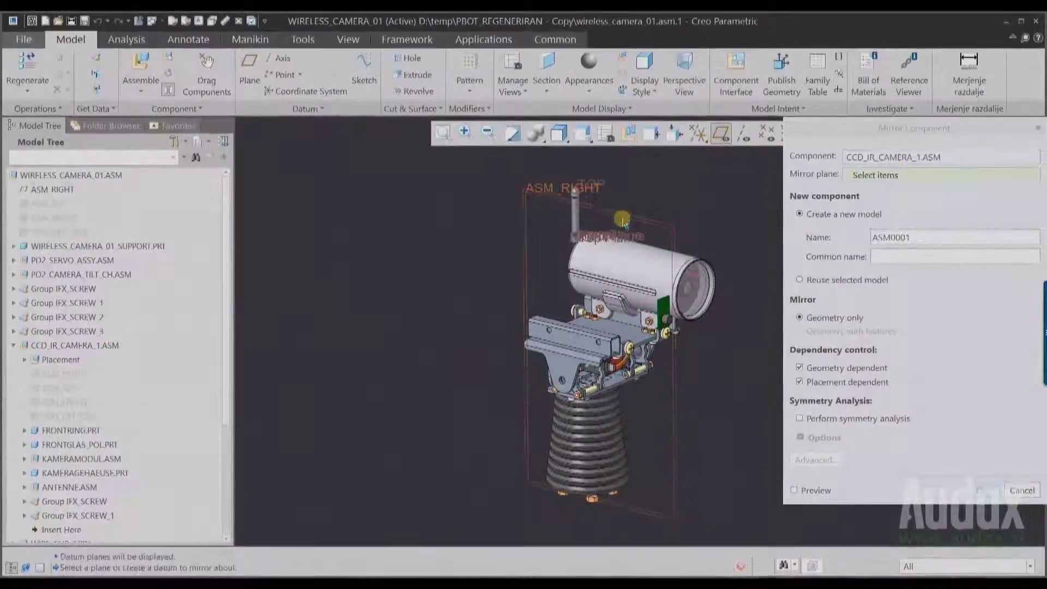
{"action": "left_click", "coordinate": [623, 221]}
{"action": "double_click", "coordinate": [894, 237]}
{"action": "type", "text": "CD_IR_CAMERA_2"}
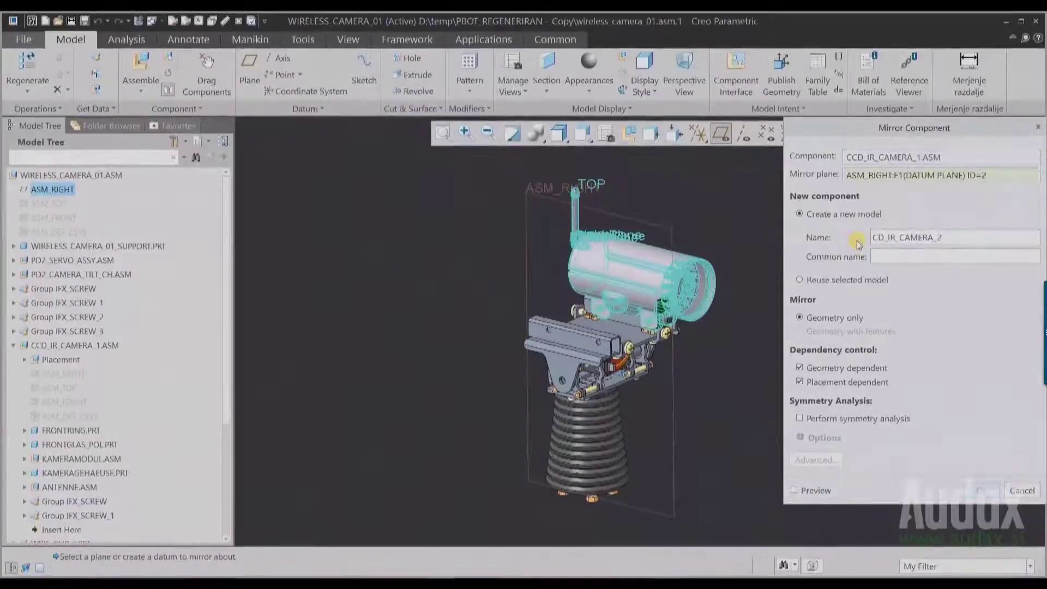
- Enable symmetry analysis for the mirror, open its advanced component settings and keep a SCHNITT-LINEAR_AUSTRAGEN1_2_.PRT entry on Reuse
{"action": "left_click", "coordinate": [804, 421]}
{"action": "left_click", "coordinate": [823, 461]}
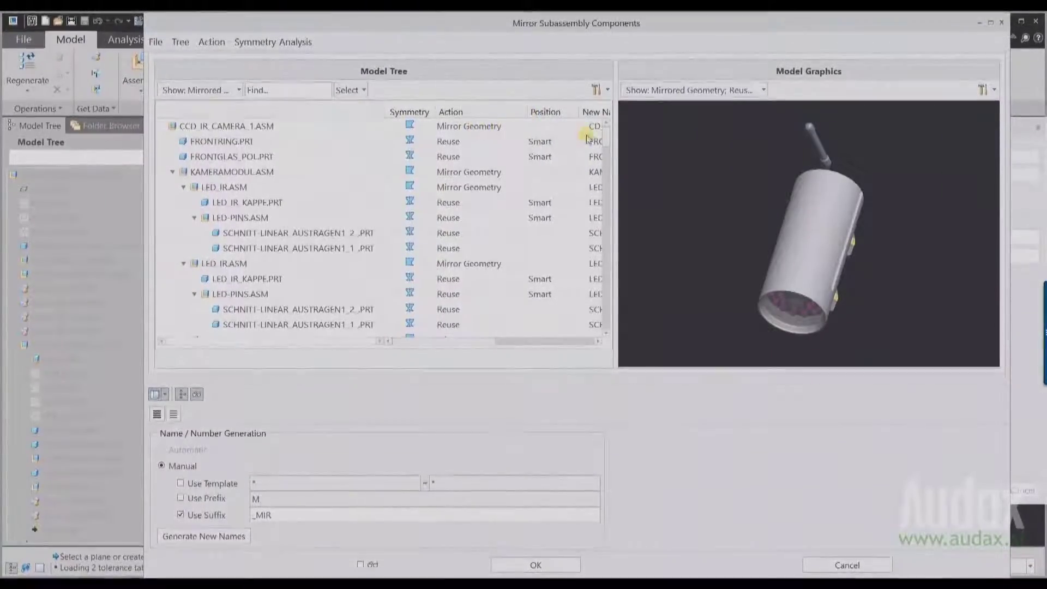
{"action": "scroll", "coordinate": [592, 164], "scroll_direction": "down", "scroll_amount": 3}
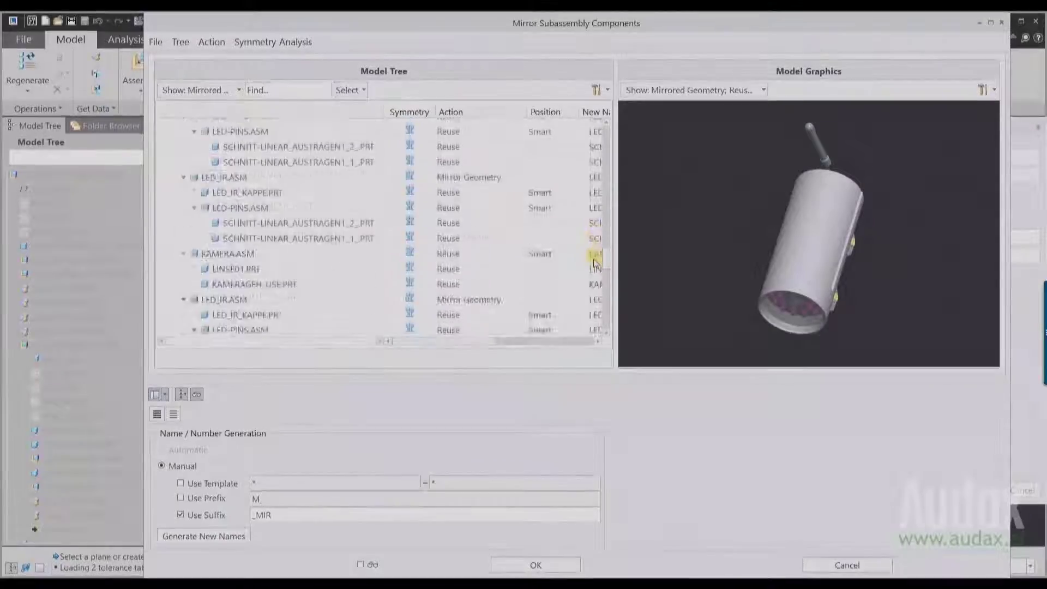
{"action": "left_click", "coordinate": [523, 224]}
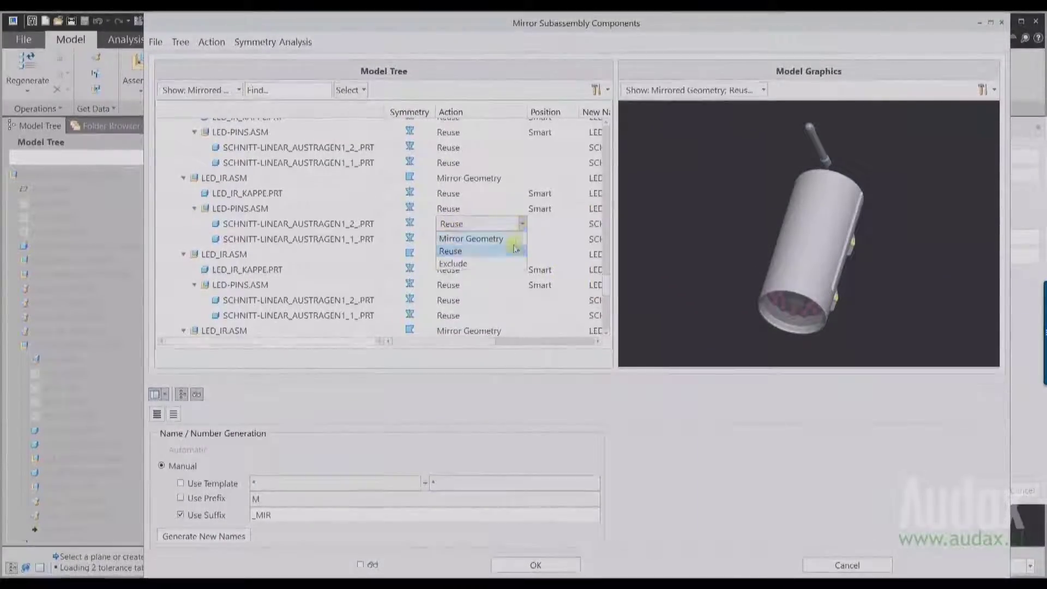
{"action": "left_click", "coordinate": [515, 252]}
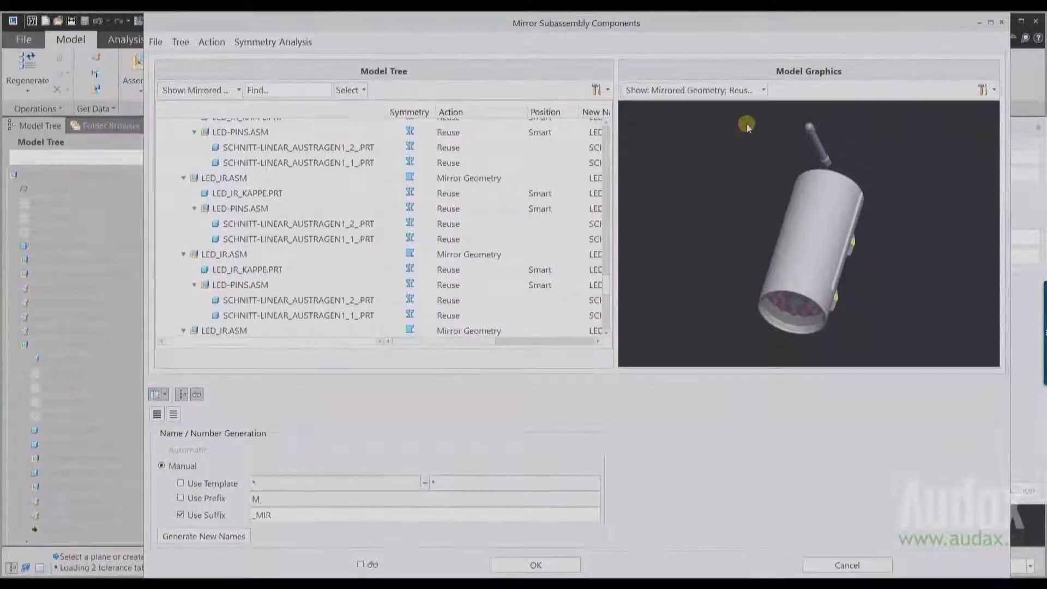
- Filter the mirror's graphics preview to inspect only the reused components, and after that only the mirrored geometry
{"action": "left_click", "coordinate": [764, 93]}
{"action": "left_click", "coordinate": [654, 105]}
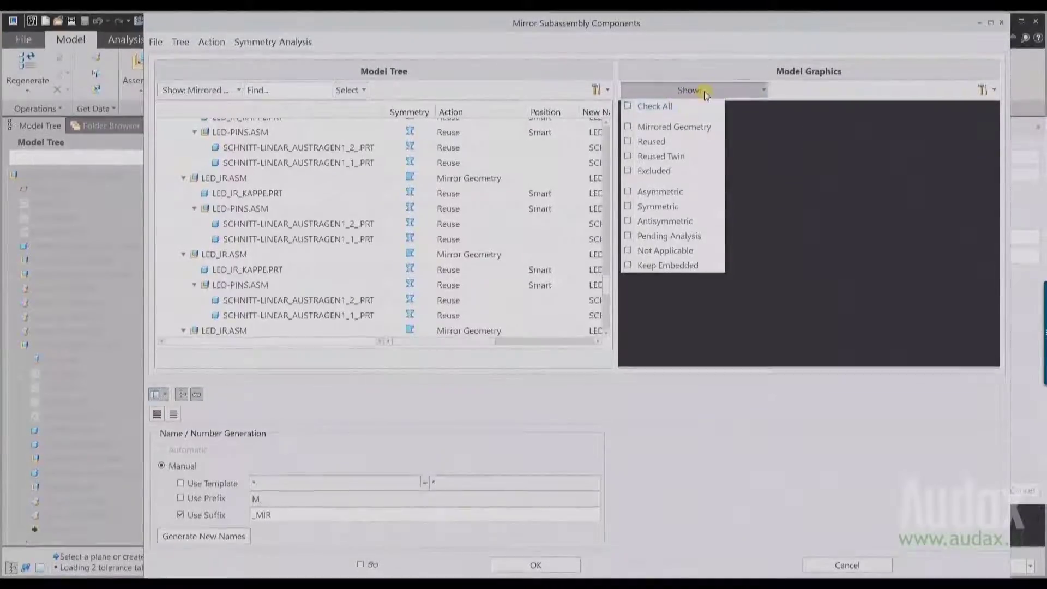
{"action": "left_click", "coordinate": [652, 142]}
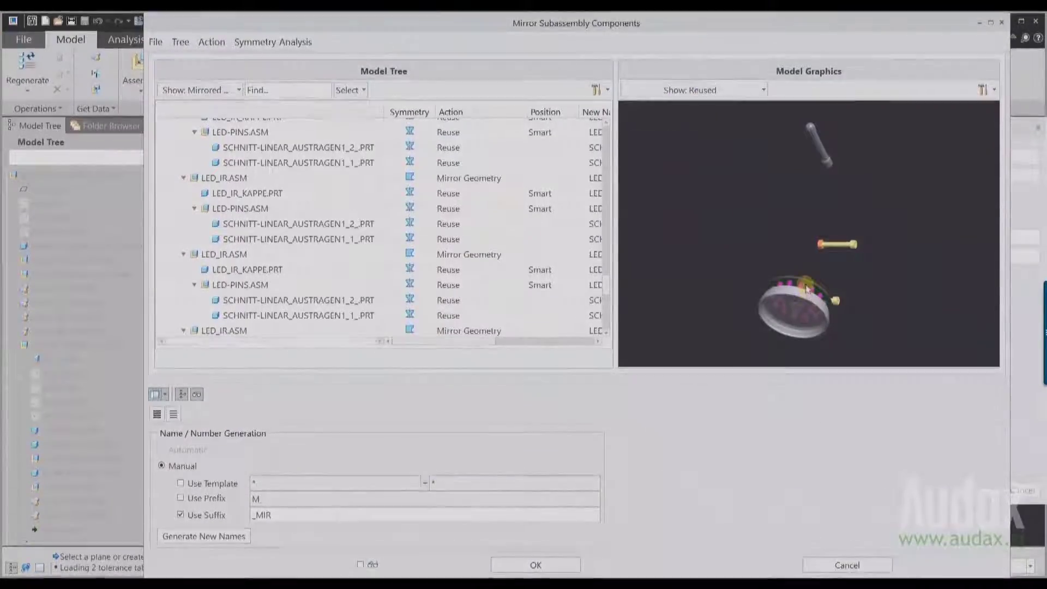
{"action": "left_click", "coordinate": [763, 90]}
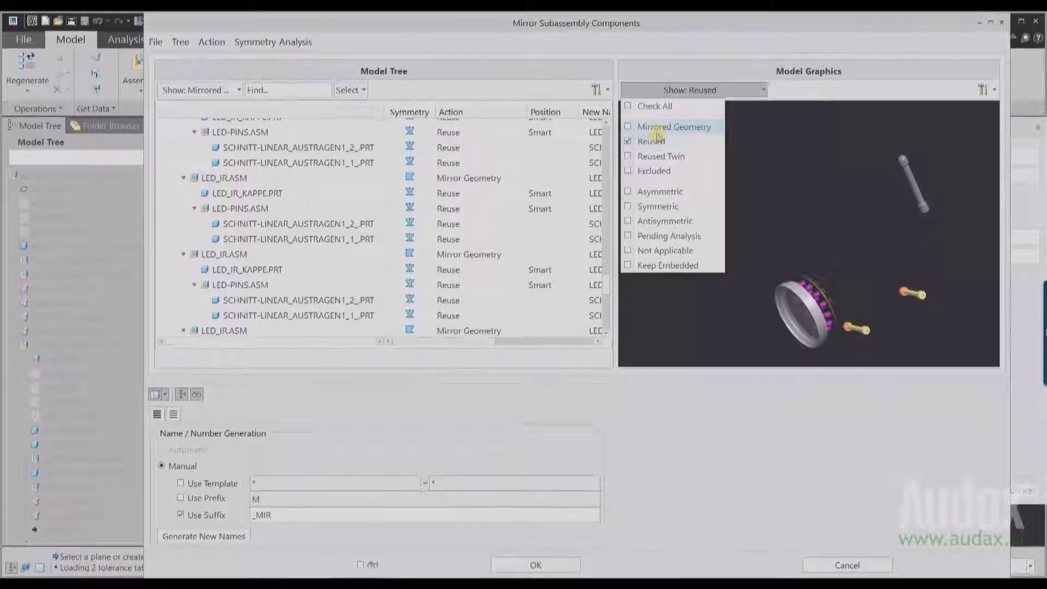
{"action": "left_click", "coordinate": [657, 126]}
{"action": "left_click", "coordinate": [649, 141]}
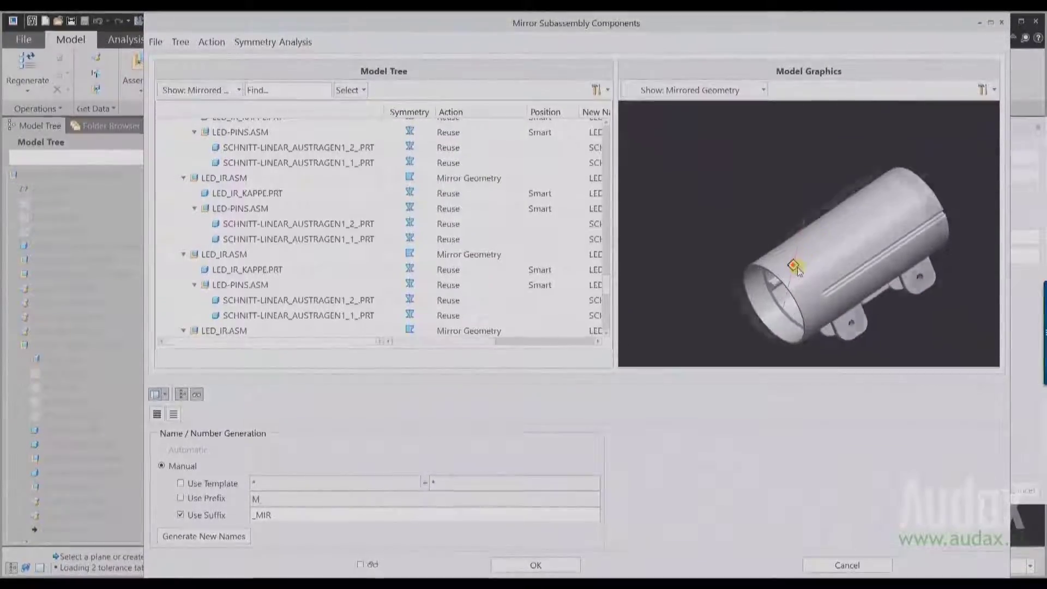
{"action": "mouse_move", "coordinate": [807, 229]}
{"action": "middle_mouse_down"}
{"action": "mouse_move", "coordinate": [841, 244]}
{"action": "mouse_move", "coordinate": [814, 251]}
{"action": "mouse_move", "coordinate": [802, 212]}
{"action": "middle_mouse_up"}
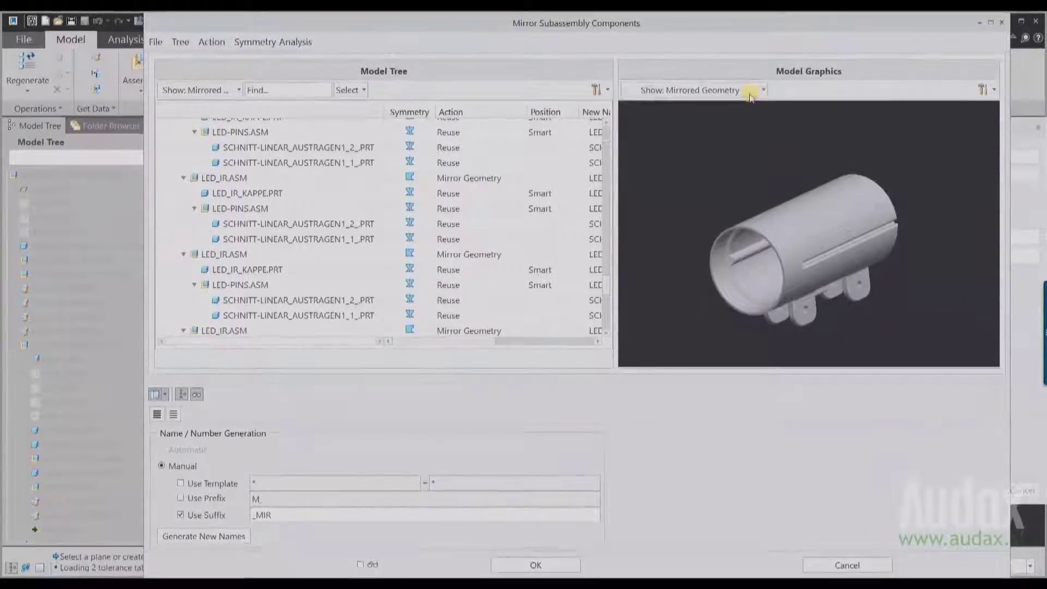
- Restore all component categories in the graphics preview and accept the component settings to create the mirrored camera subassembly
{"action": "left_click", "coordinate": [750, 90]}
{"action": "left_click", "coordinate": [712, 106]}
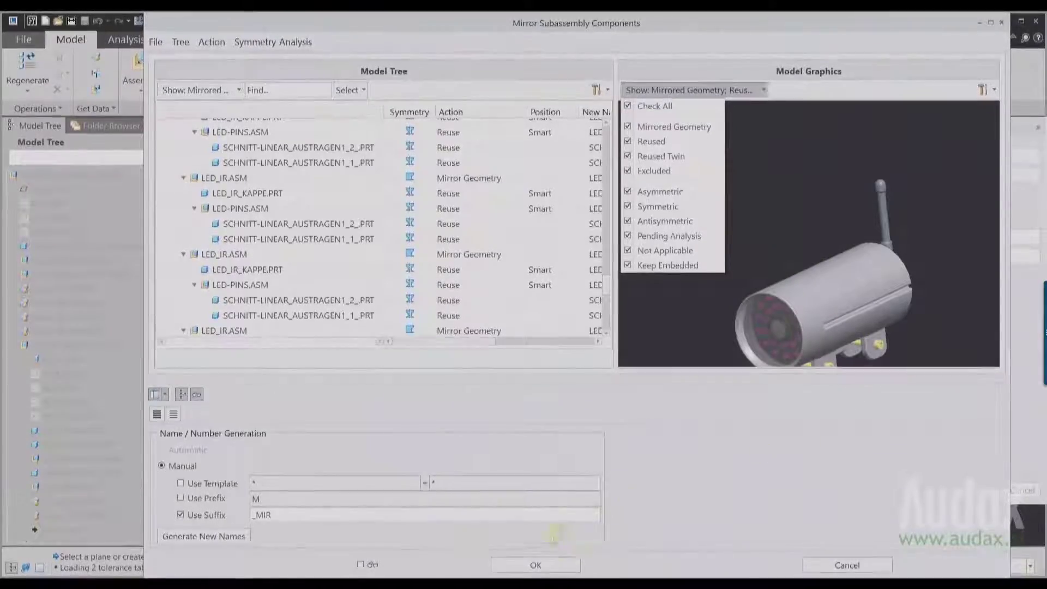
{"action": "left_click", "coordinate": [565, 571]}
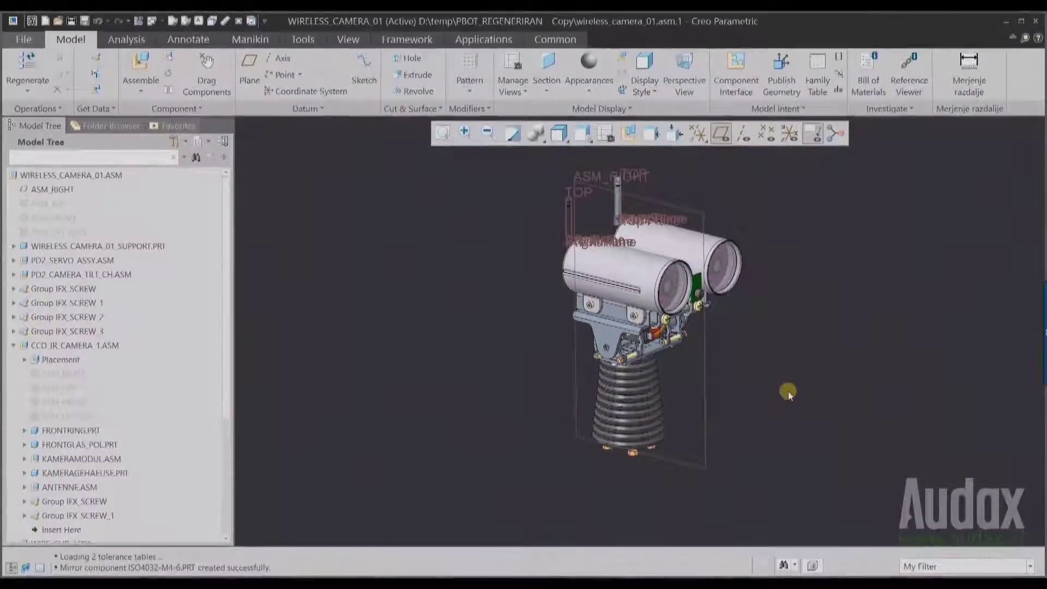
- Collapse CCD_IR_CAMERA_1 in the model tree and switch to the PBOT assembly to view the whole robot
{"action": "left_click", "coordinate": [14, 346]}
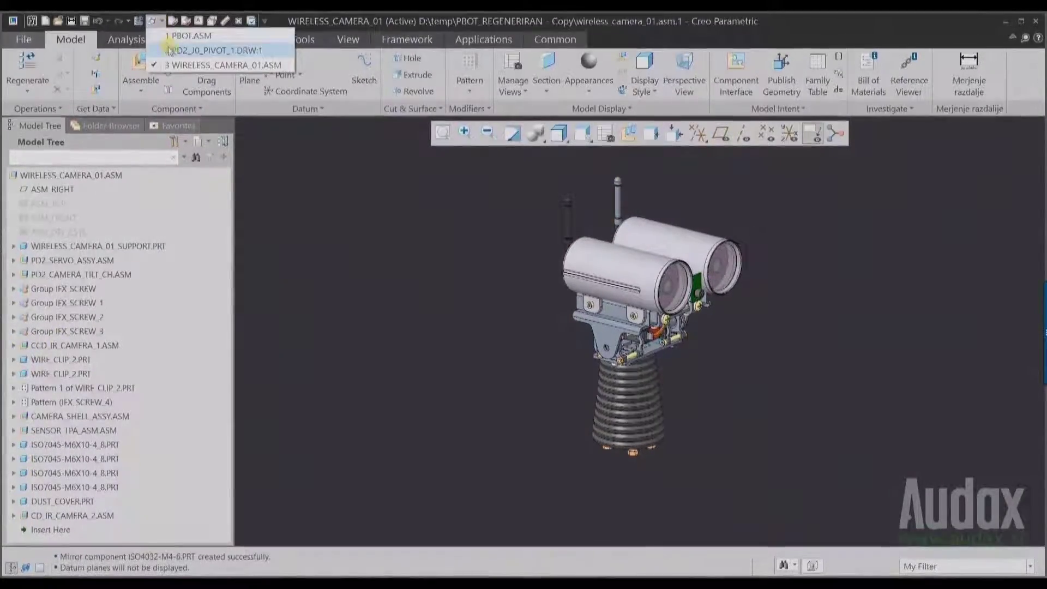
{"action": "left_click", "coordinate": [188, 36]}
{"action": "middle_click_drag", "start_coordinate": [624, 391], "coordinate": [623, 250]}
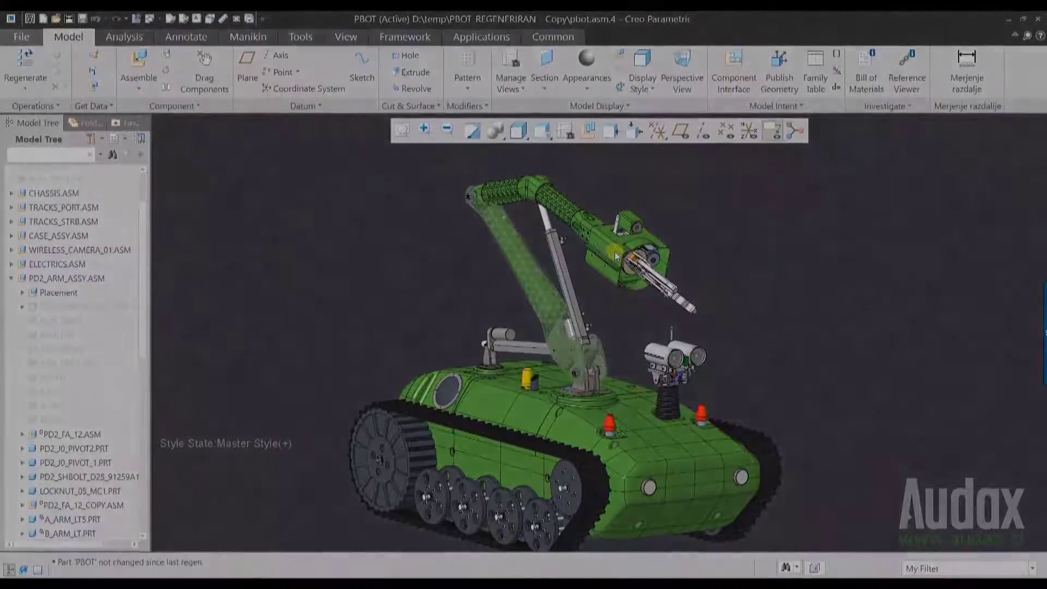